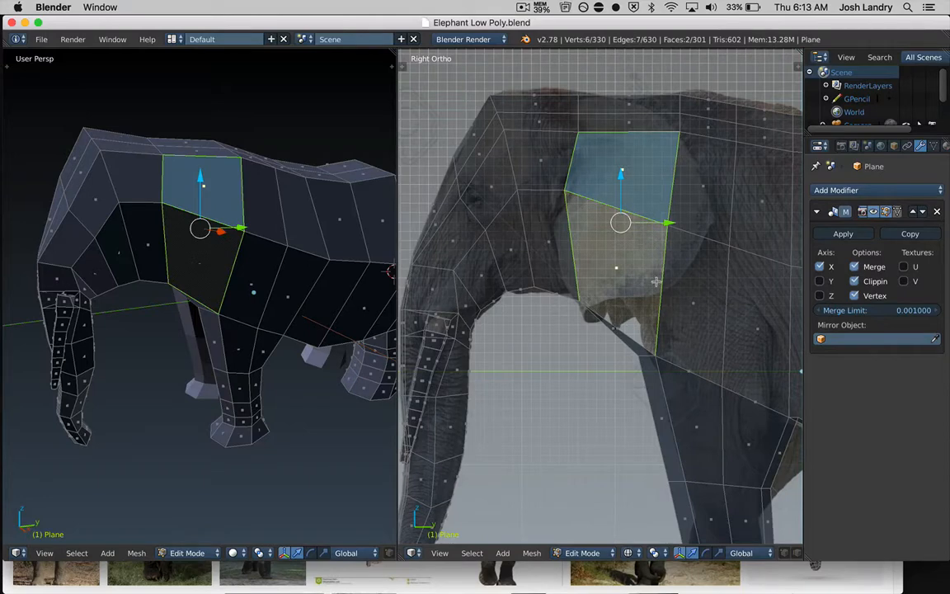
# - Inset the two selected faces behind the head by about 0.21 and extrude them outward about 0.18 to form the ear base
pyautogui.press('i')
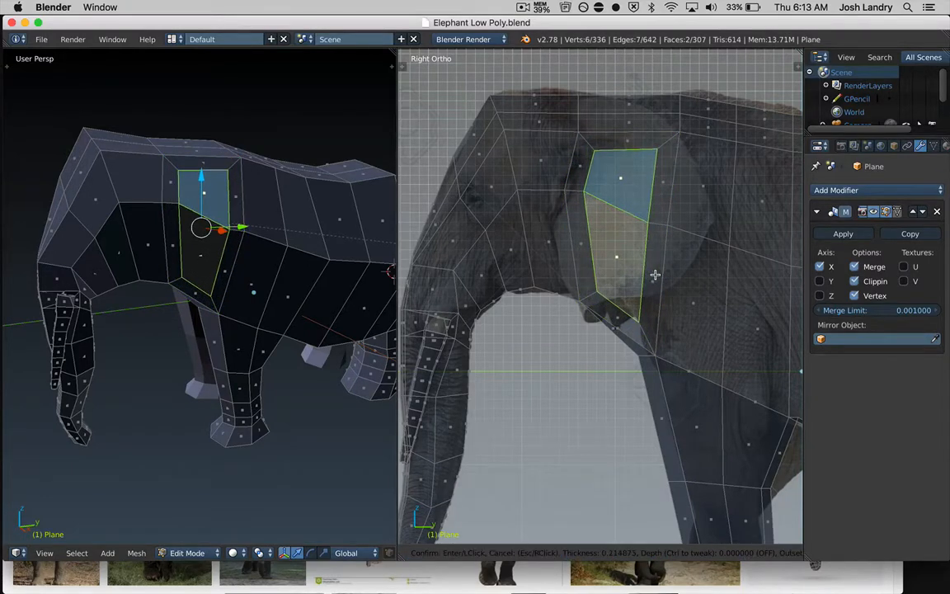
pyautogui.click(655, 275)
pyautogui.moveTo(238, 242); pyautogui.dragTo(309, 293, button='middle')
pyautogui.press('e')
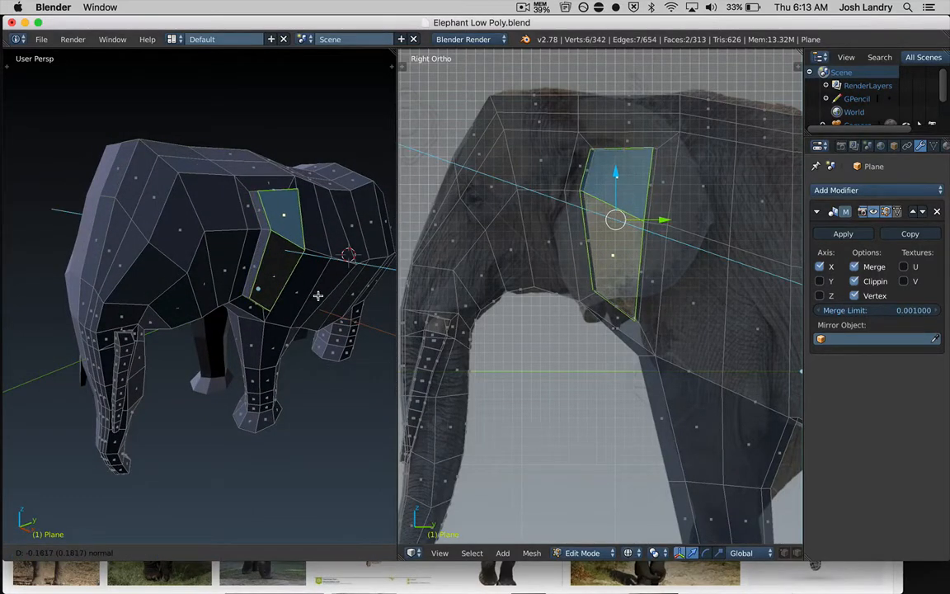
pyautogui.rightClick(317, 294)
pyautogui.moveTo(341, 228); pyautogui.dragTo(269, 247, button='middle')
# - Select only the ear base's two rear side faces, extrude them toward the elephant's back and scale the end slightly smaller
pyautogui.press('a')
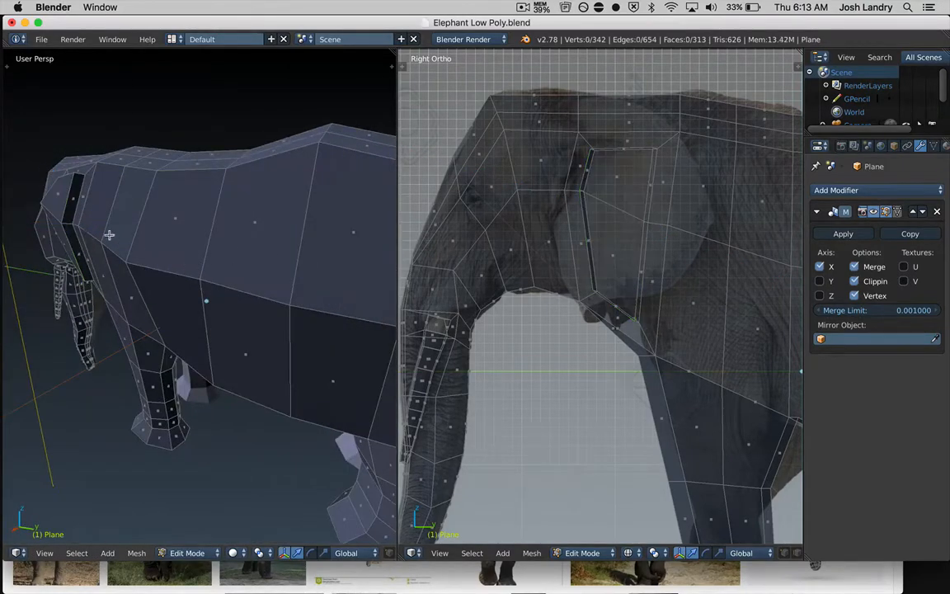
pyautogui.rightClick(74, 204)
pyautogui.keyDown('shift'); pyautogui.rightClick(80, 252); pyautogui.keyUp('shift')
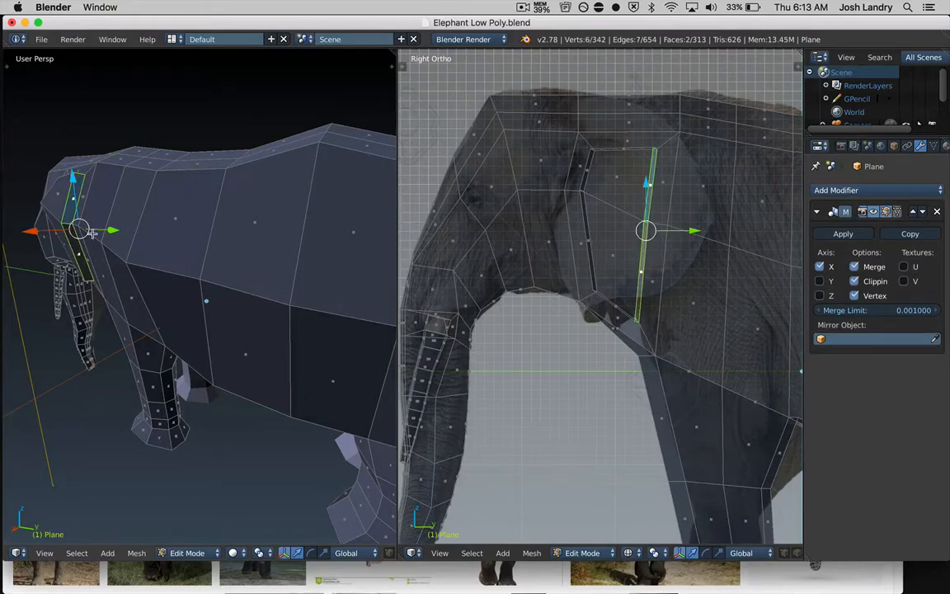
pyautogui.moveTo(91, 233); pyautogui.dragTo(104, 216, button='middle')
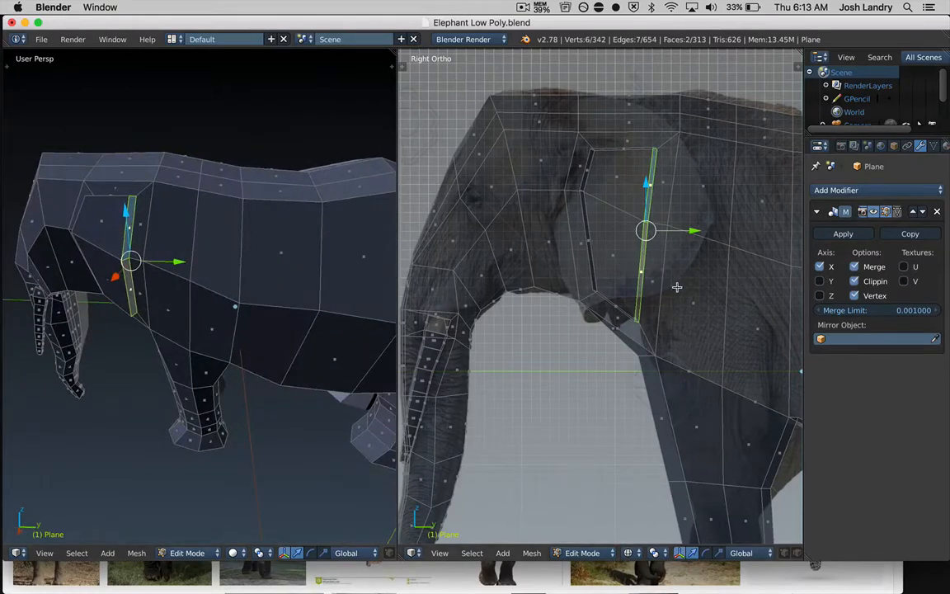
pyautogui.press('e')
pyautogui.click(708, 289)
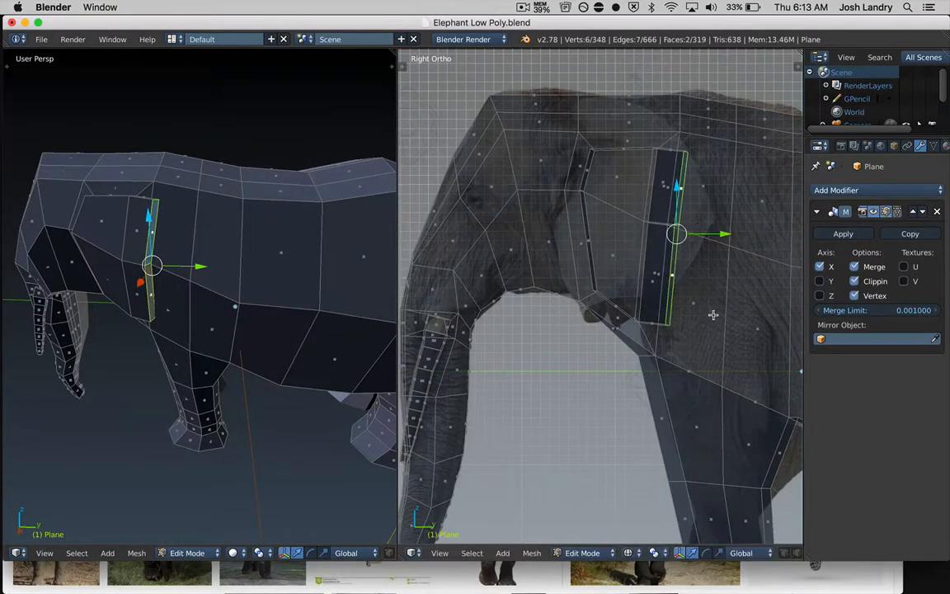
pyautogui.press('s')
pyautogui.click(712, 296)
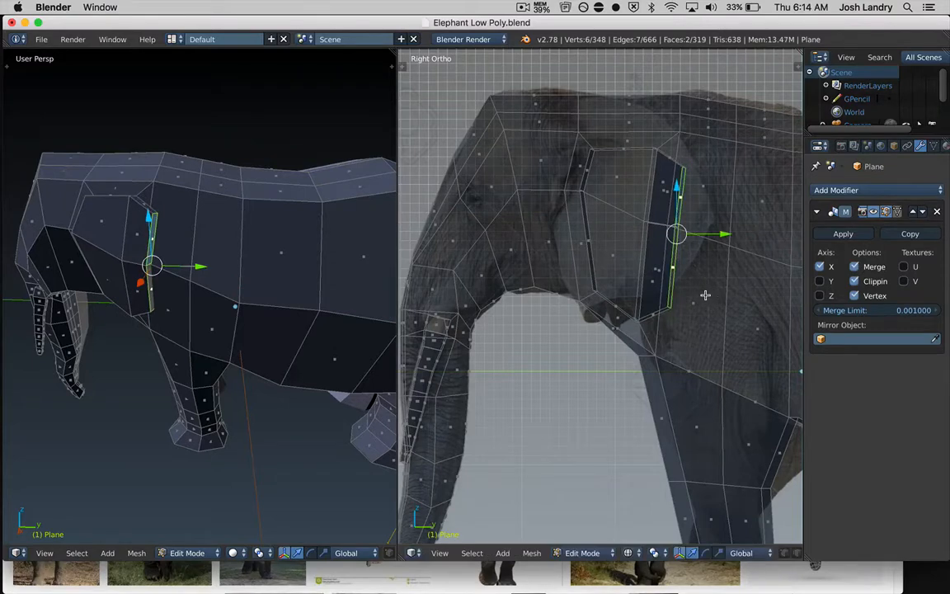
# - Extrude the ear's rear edge faces once more toward the back and scale them down to round the outline
pyautogui.press('e')
pyautogui.click(733, 295)
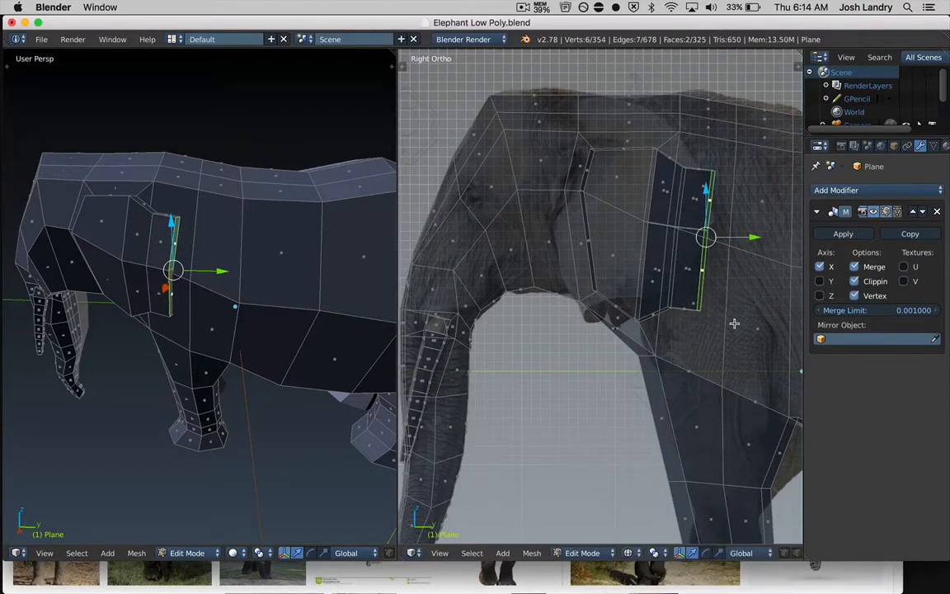
pyautogui.press('s')
pyautogui.click(734, 290)
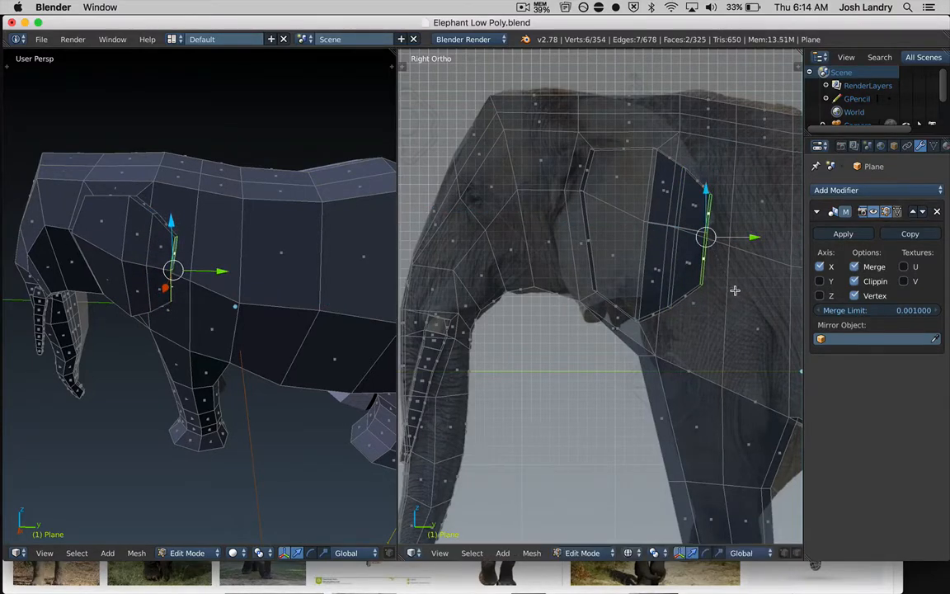
pyautogui.moveTo(202, 230); pyautogui.dragTo(241, 257, button='middle')
pyautogui.scroll(6, 248, 243)
# - Switch to Chrome and examine the front-view elephant photos for the shape and spread of the ears, returning to Blender when done
pyautogui.press('super+Tab')
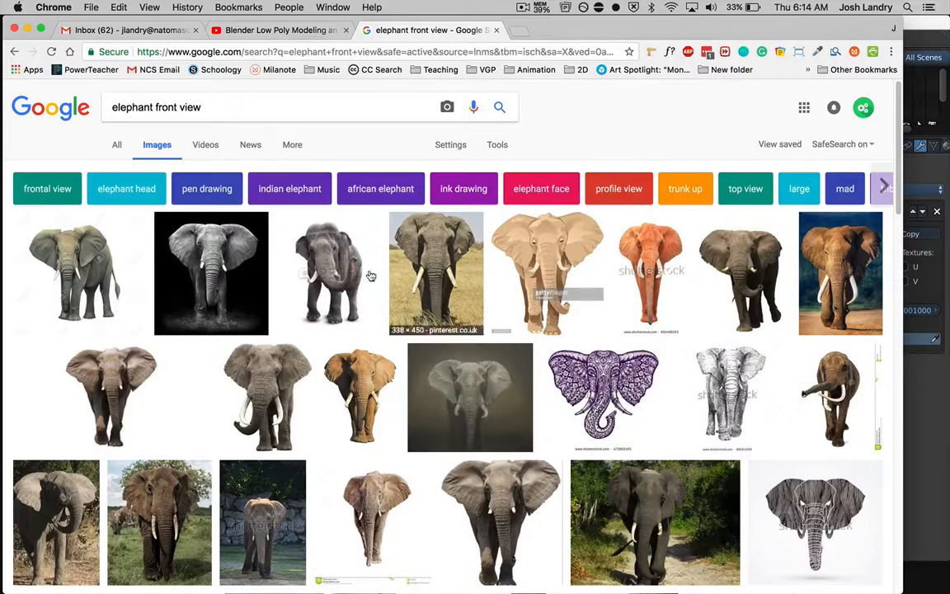
pyautogui.moveTo(276, 381); pyautogui.dragTo(280, 384)
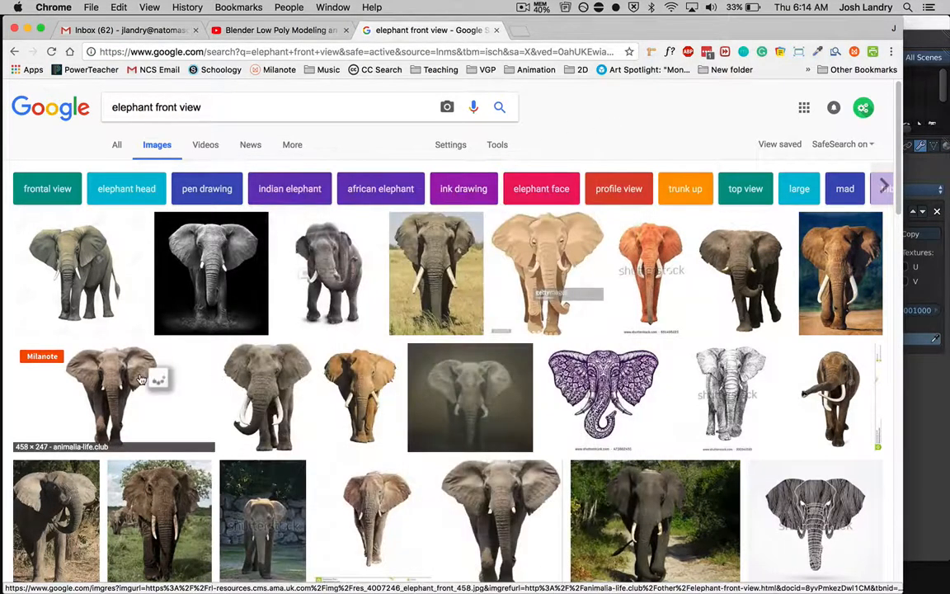
pyautogui.moveTo(141, 379)
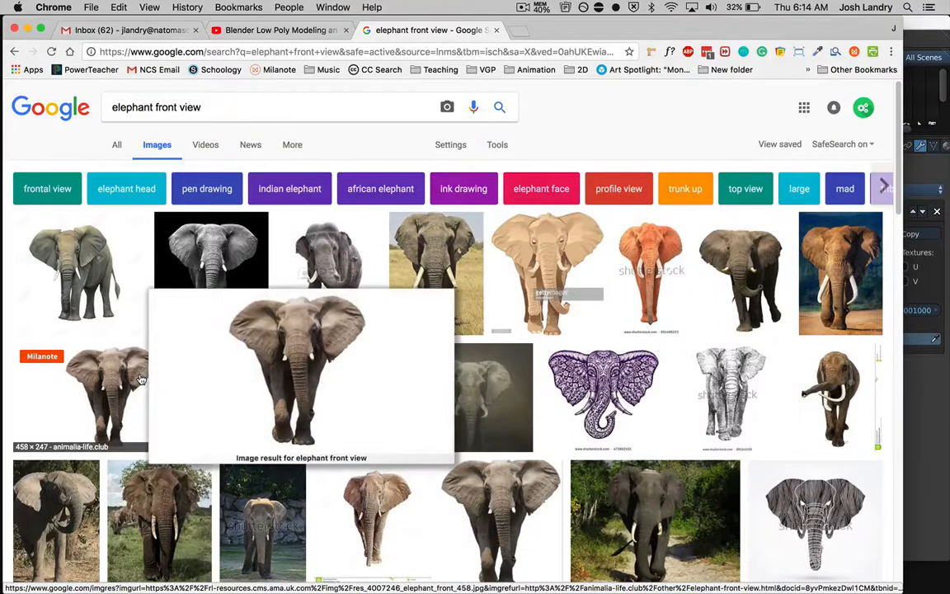
pyautogui.moveTo(107, 280)
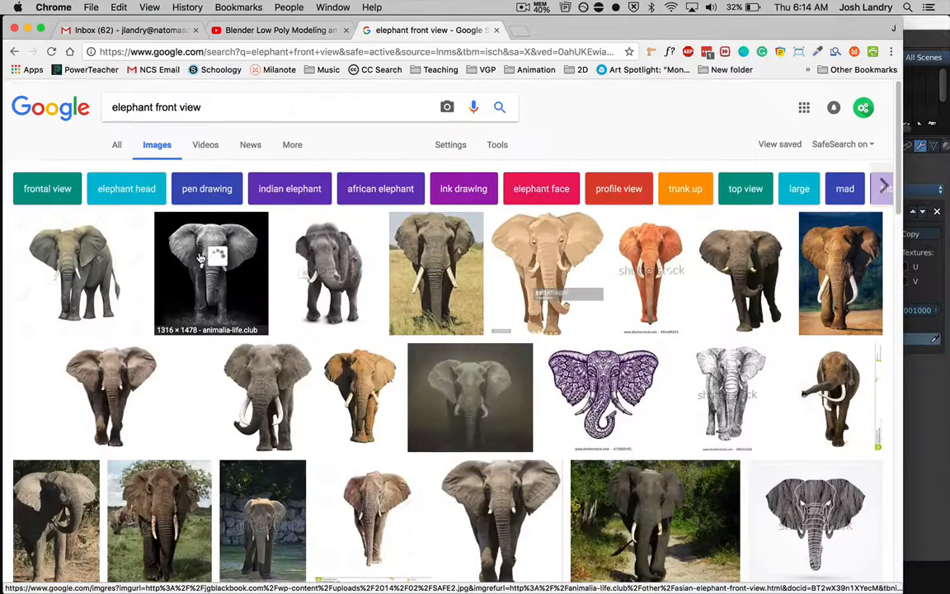
pyautogui.moveTo(201, 258)
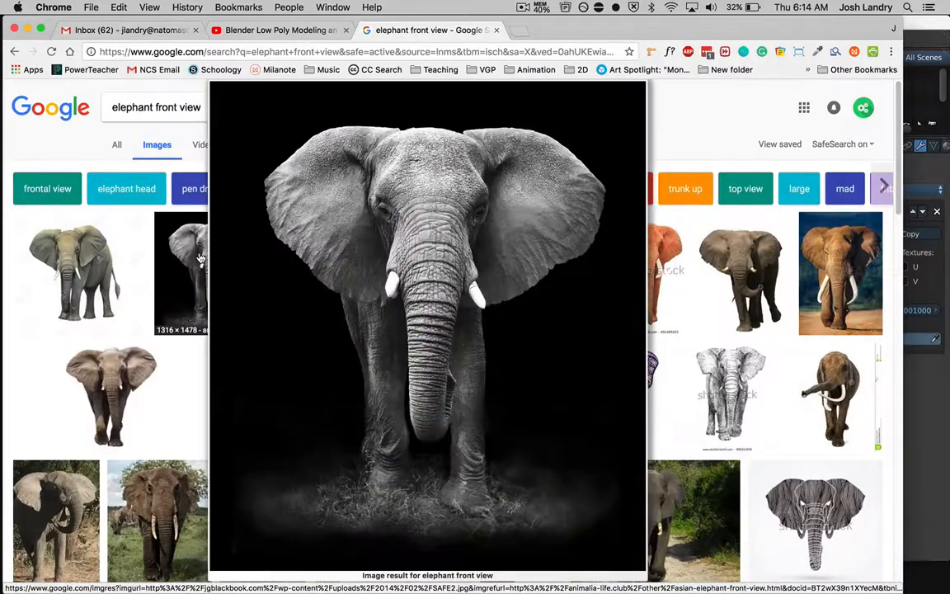
pyautogui.moveTo(306, 259)
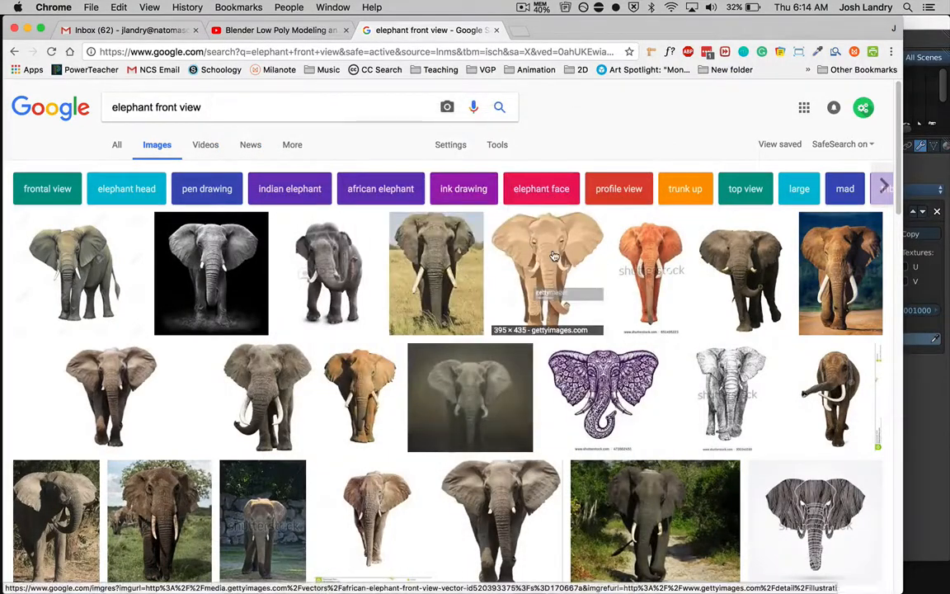
pyautogui.moveTo(554, 256)
pyautogui.moveTo(643, 262)
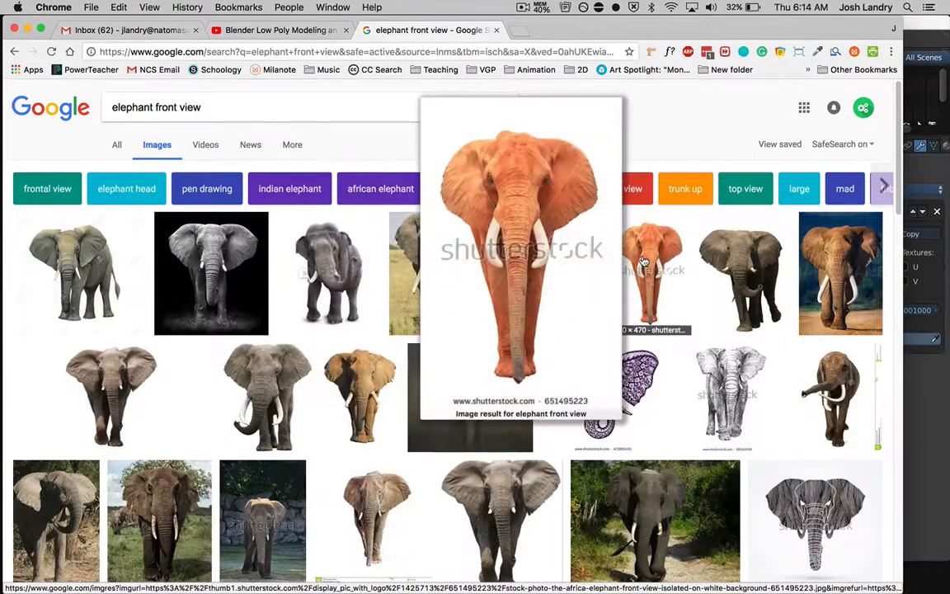
pyautogui.moveTo(769, 263)
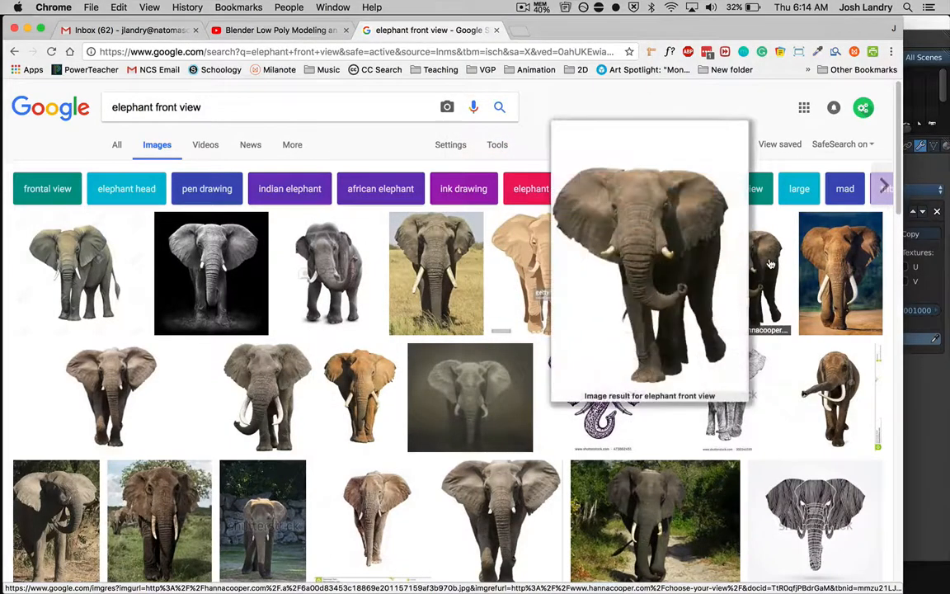
pyautogui.press('super+Tab')
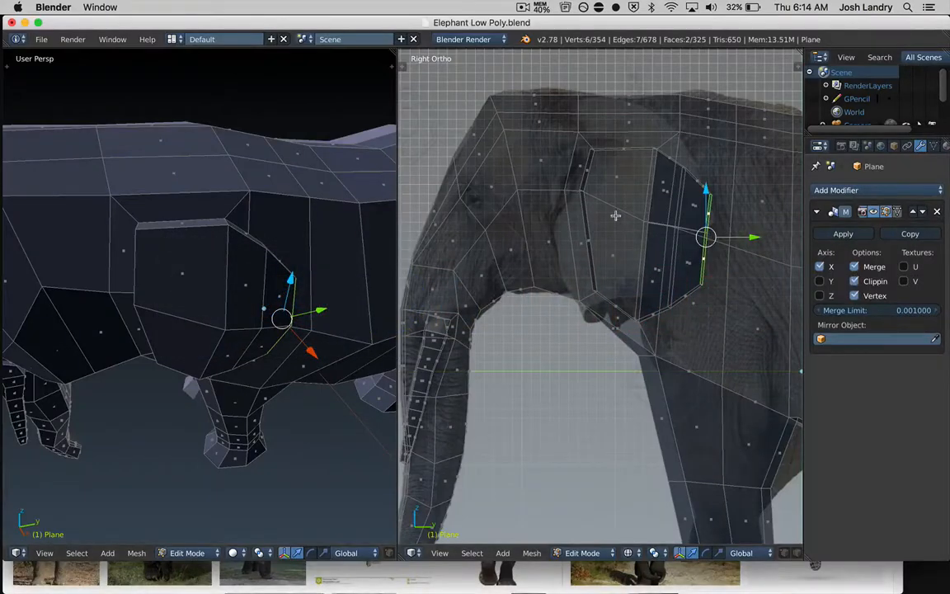
# - Select the ear's narrow top face, move it slightly up and back, and raise it further along the Z axis
pyautogui.rightClick(184, 221)
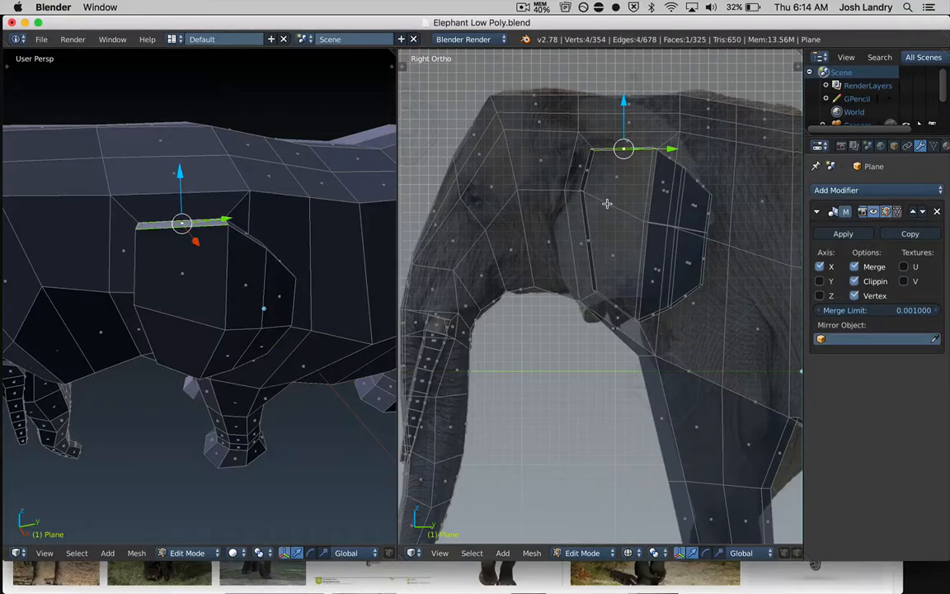
pyautogui.keyDown('shift'); pyautogui.moveTo(633, 178); pyautogui.dragTo(615, 244, button='middle'); pyautogui.keyUp('shift')
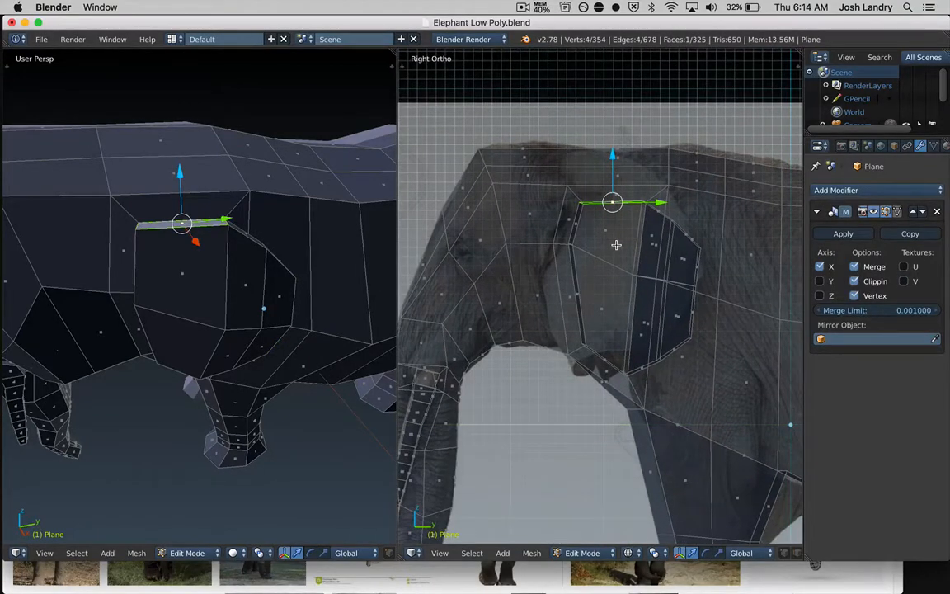
pyautogui.press('g')
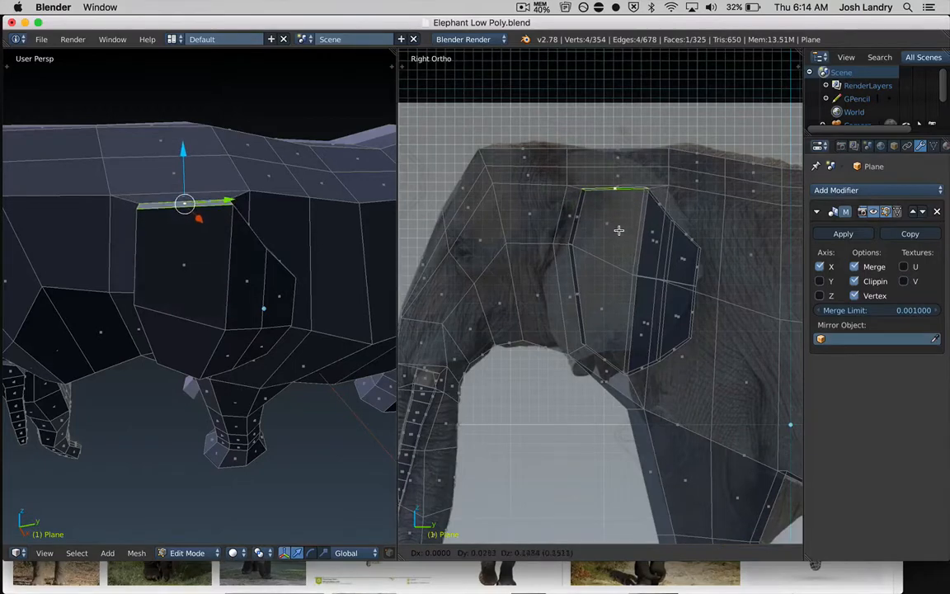
pyautogui.click(620, 239)
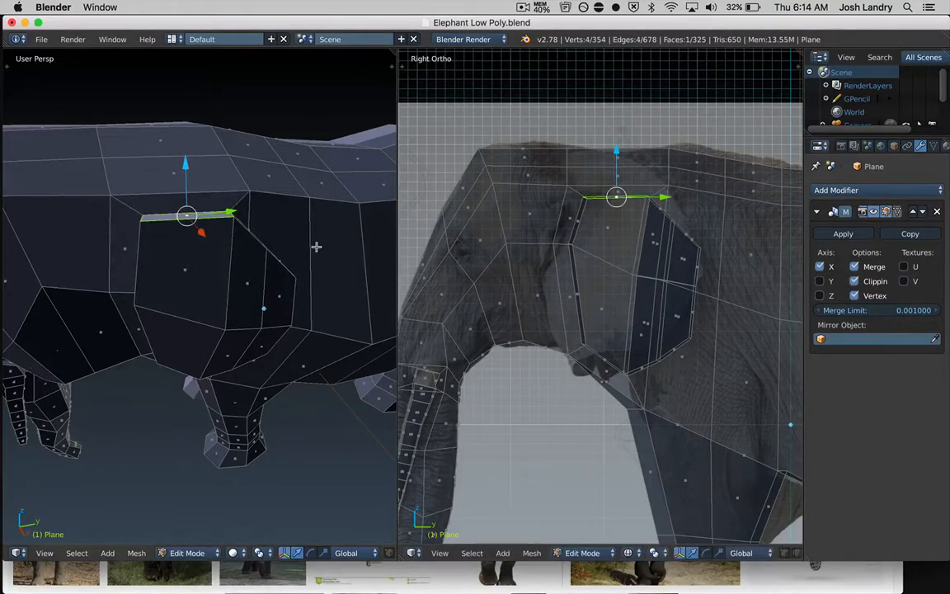
pyautogui.moveTo(315, 246); pyautogui.dragTo(320, 312, button='middle')
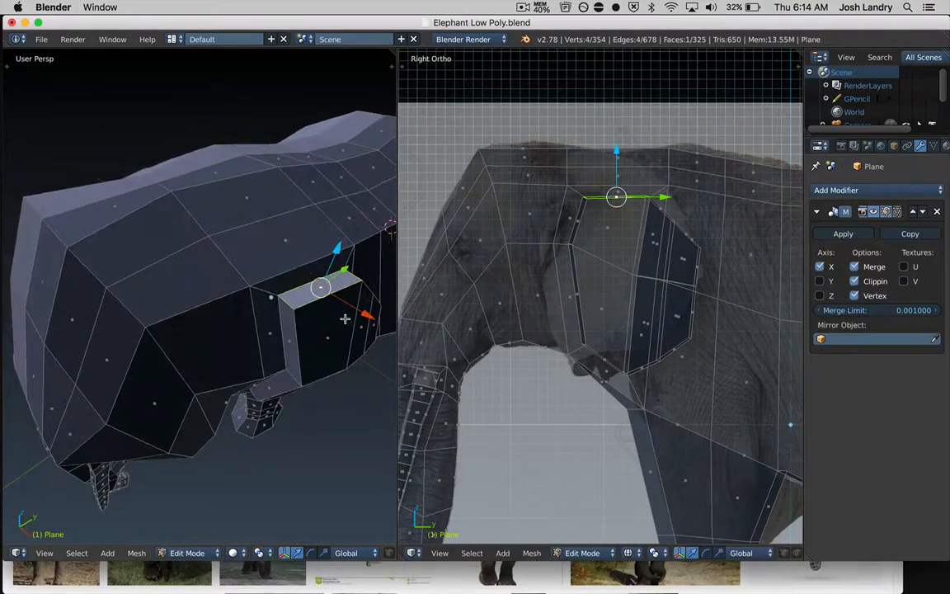
pyautogui.press('g')
pyautogui.press('z')
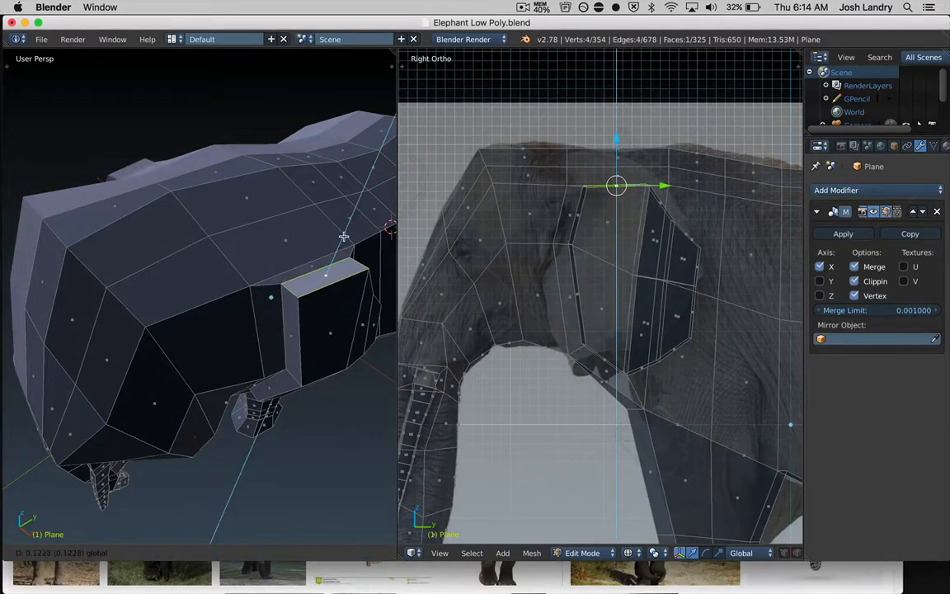
pyautogui.click(344, 235)
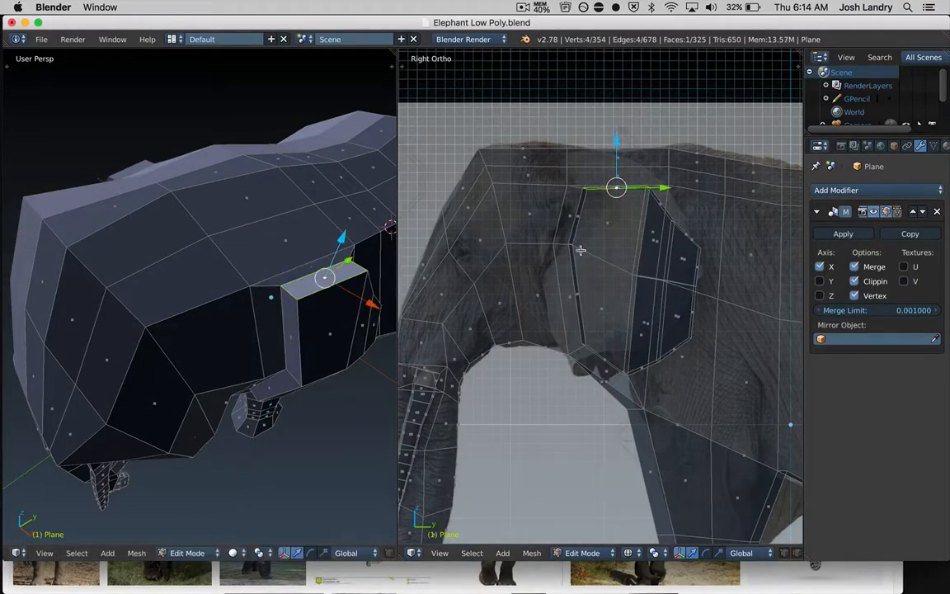
# - Try extruding the ear's top face upward by about 0.34 and undo the extrusion
pyautogui.press('e')
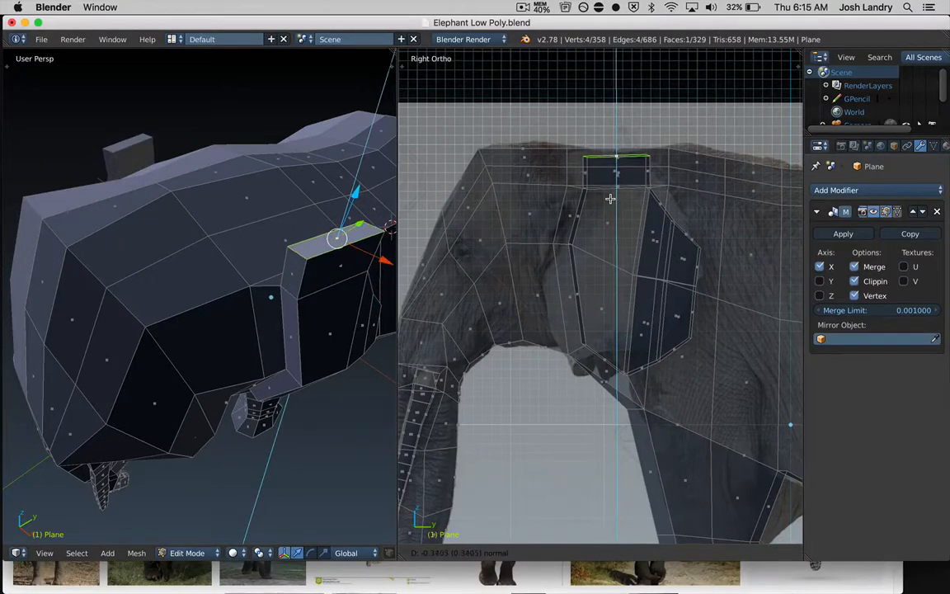
pyautogui.click(610, 199)
pyautogui.moveTo(329, 313); pyautogui.dragTo(297, 310, button='middle')
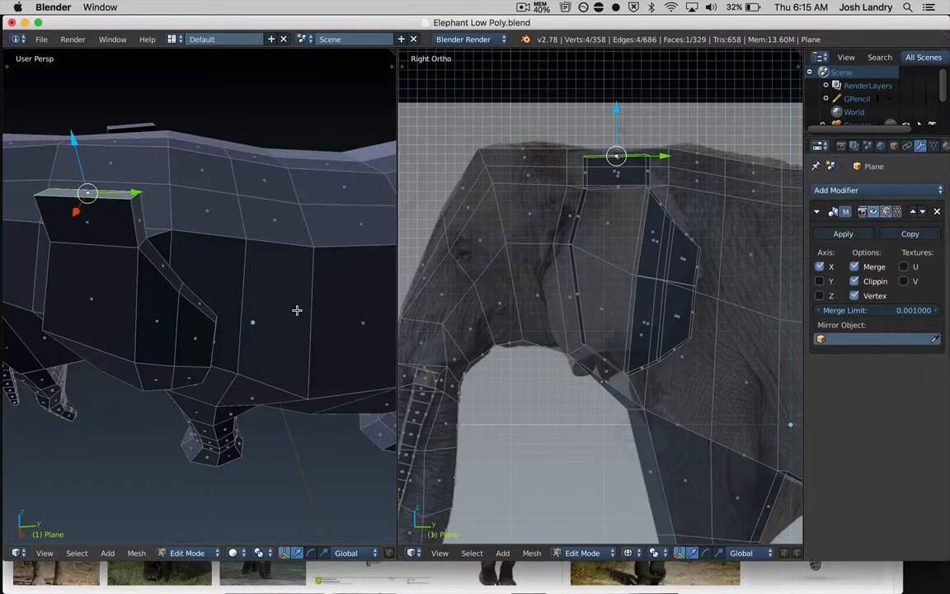
pyautogui.hotkey('ctrl', 'z')
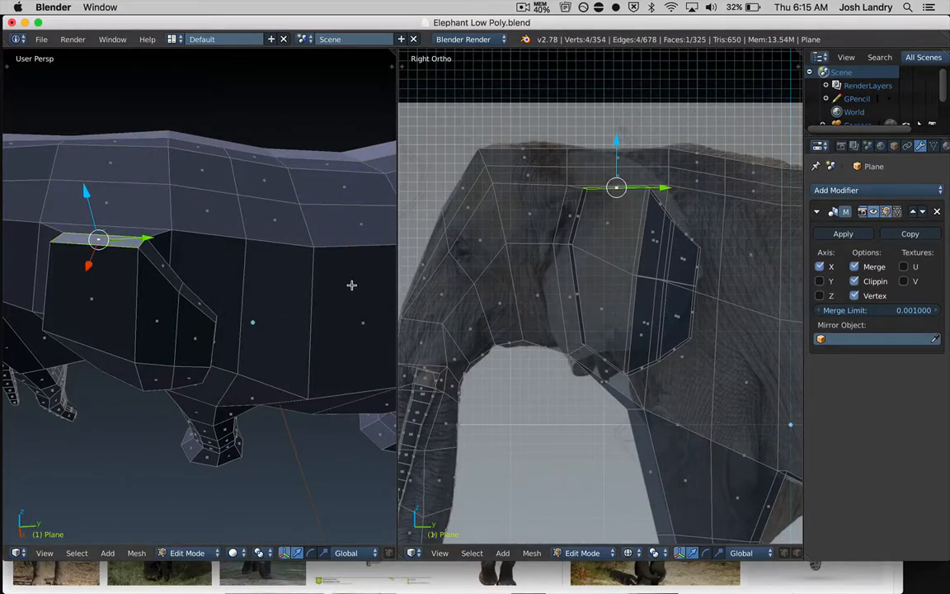
# - Add the two sloping upper rear faces to the top face selection and extrude all three outward together by about 0.22
pyautogui.keyDown('shift'); pyautogui.rightClick(171, 270); pyautogui.keyUp('shift')
pyautogui.keyDown('shift'); pyautogui.rightClick(197, 305); pyautogui.keyUp('shift')
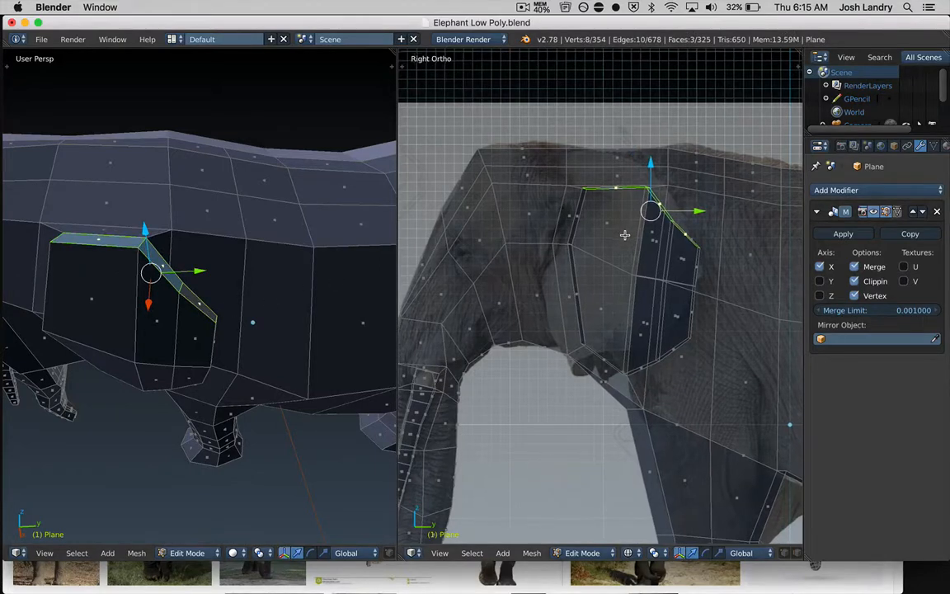
pyautogui.keyDown('shift'); pyautogui.moveTo(626, 233); pyautogui.dragTo(624, 235, button='middle'); pyautogui.keyUp('shift')
pyautogui.press('e')
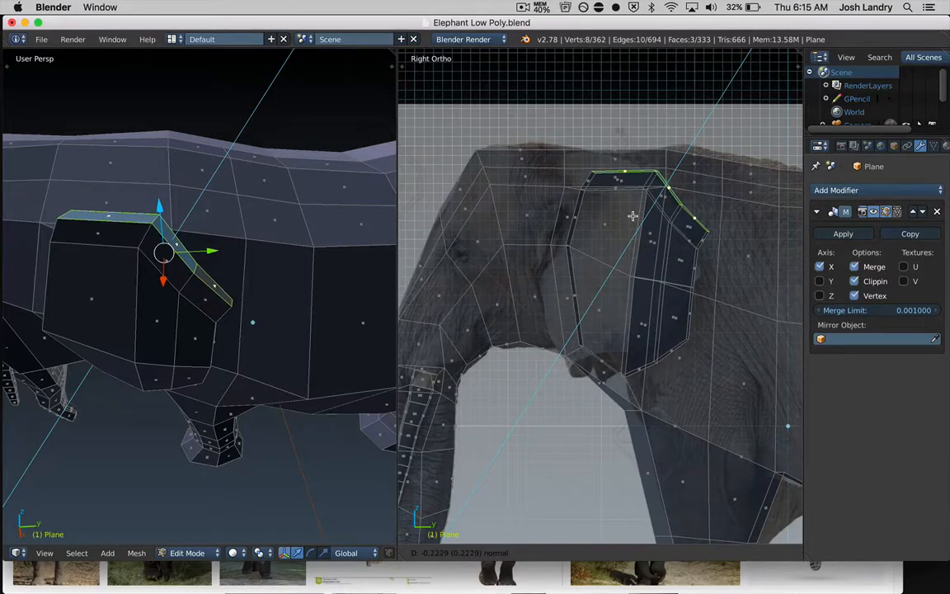
pyautogui.click(633, 216)
# - In vertex mode, box-select the two vertices at the ear's upper front corner and move them forward and up
pyautogui.moveTo(206, 238); pyautogui.dragTo(183, 232, button='middle')
pyautogui.scroll(2, 587, 239)
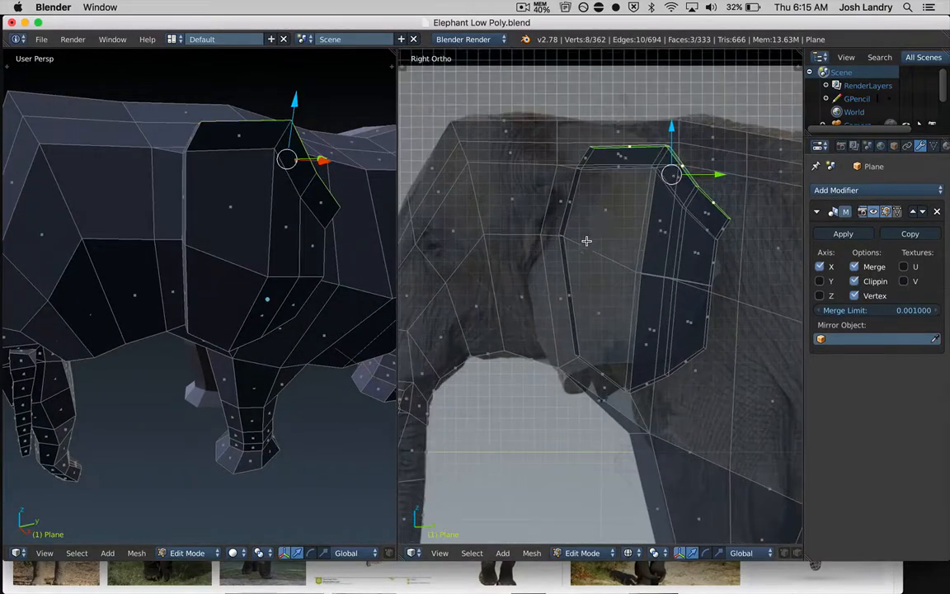
pyautogui.keyDown('shift'); pyautogui.moveTo(602, 236); pyautogui.dragTo(603, 258, button='middle'); pyautogui.keyUp('shift')
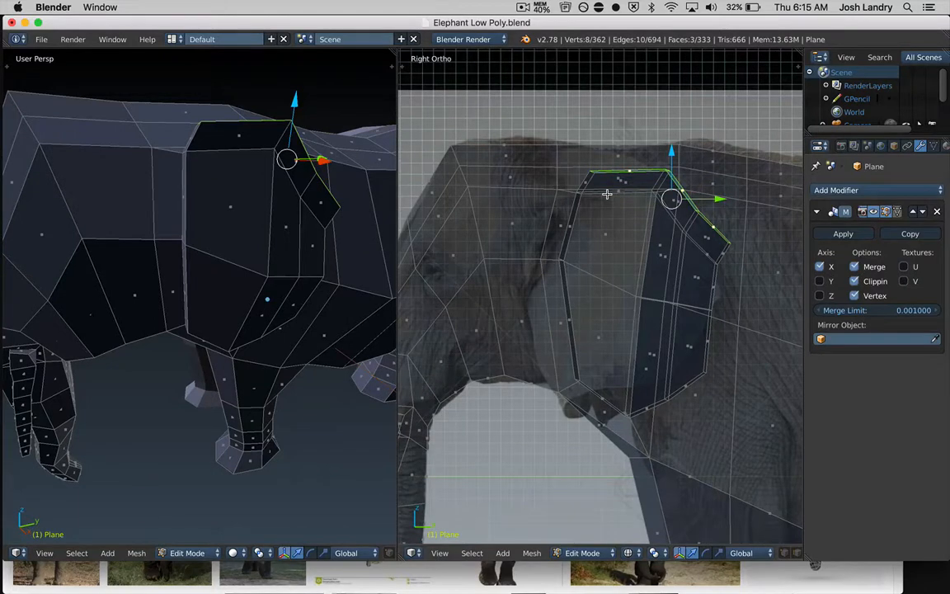
pyautogui.press('a')
pyautogui.hotkey('ctrl', 'Tab')
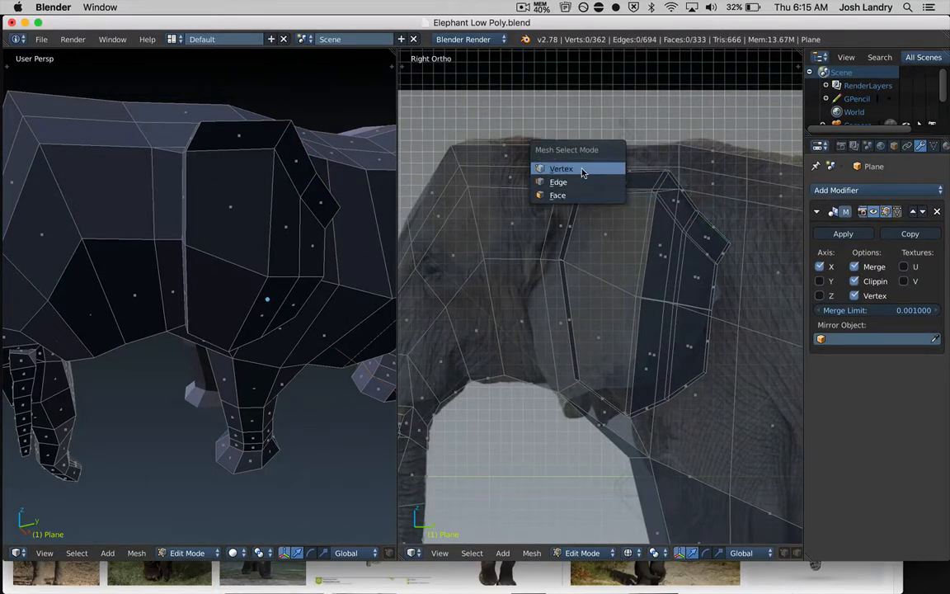
pyautogui.click(525, 155)
pyautogui.press('b')
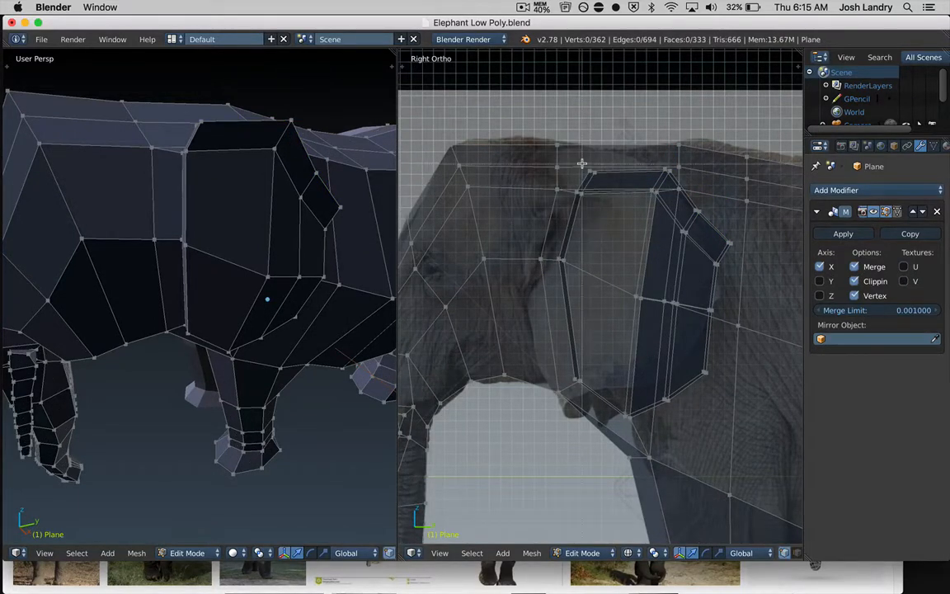
pyautogui.moveTo(582, 162); pyautogui.dragTo(603, 186)
pyautogui.press('g')
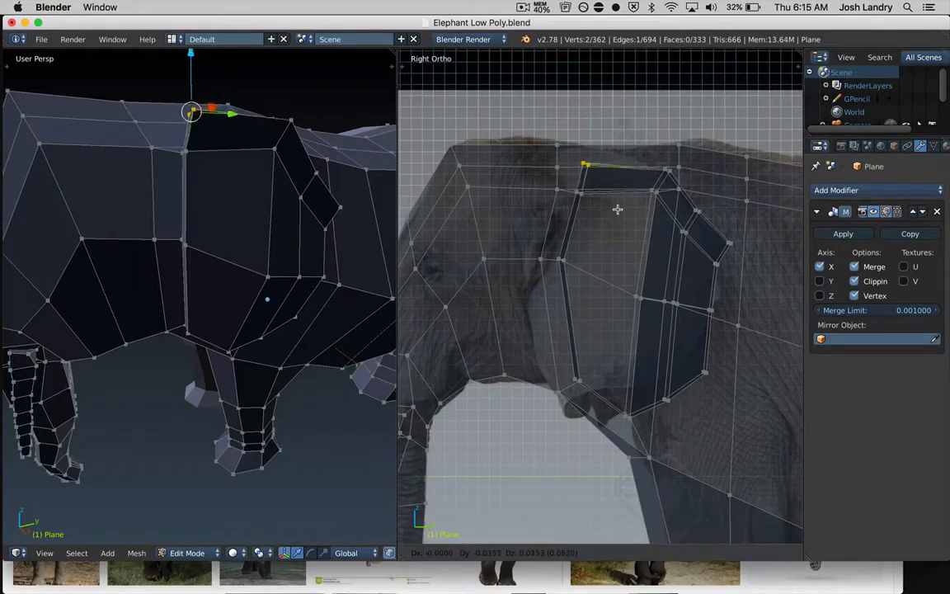
pyautogui.click(602, 198)
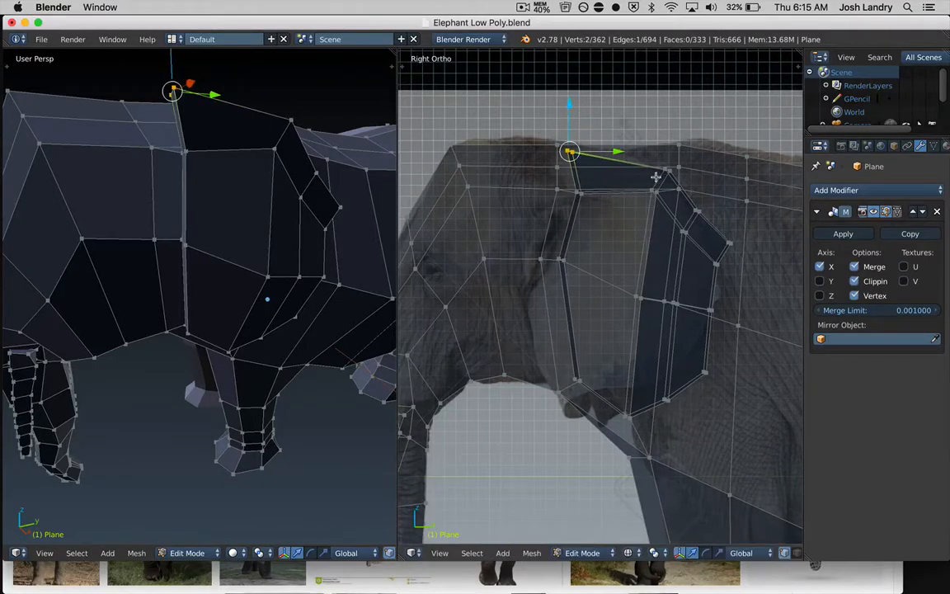
pyautogui.press('a')
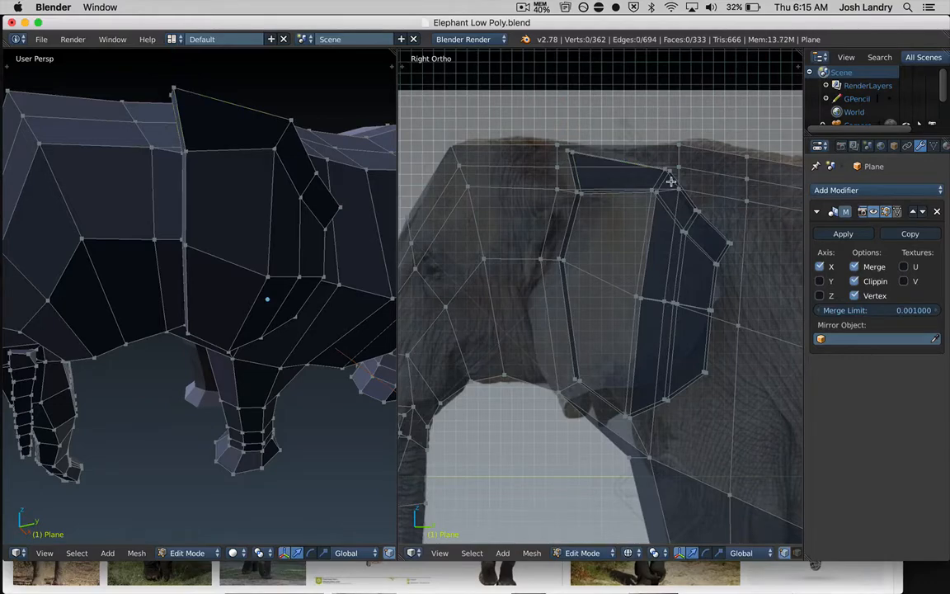
# - Move the vertex pair at the rear end of the ear's top edge slightly forward and up
pyautogui.moveTo(250, 240); pyautogui.dragTo(255, 291, button='middle')
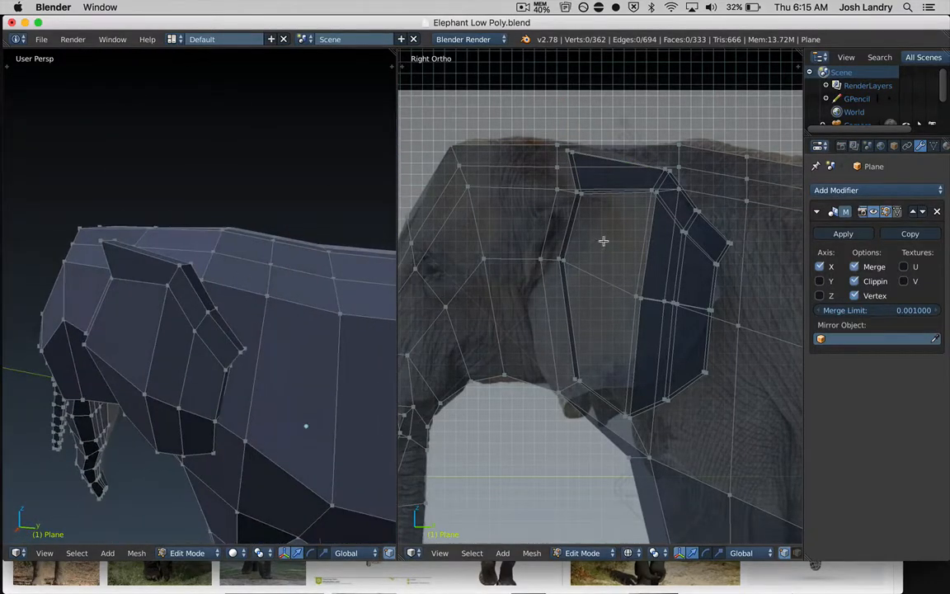
pyautogui.rightClick(670, 172)
pyautogui.press('g')
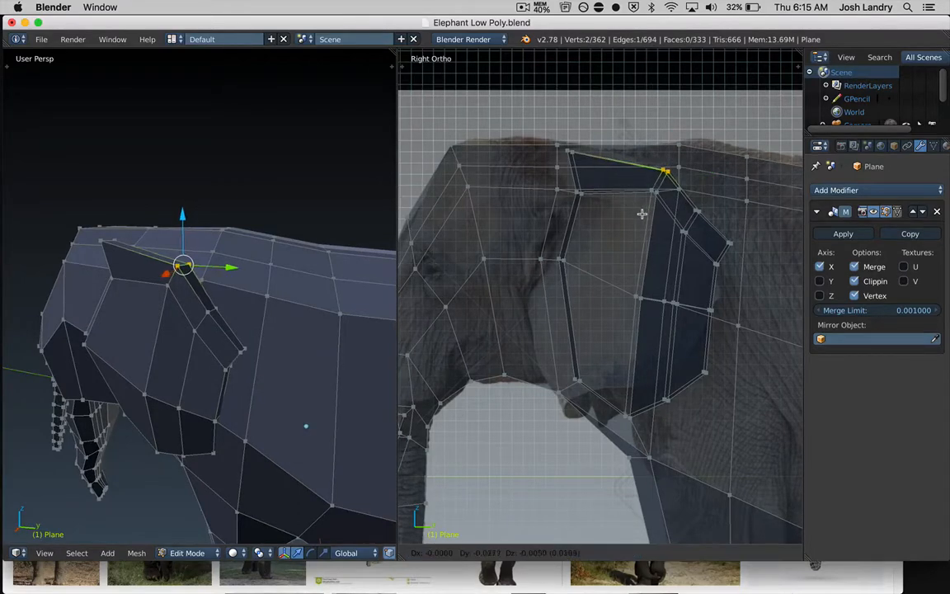
pyautogui.click(627, 205)
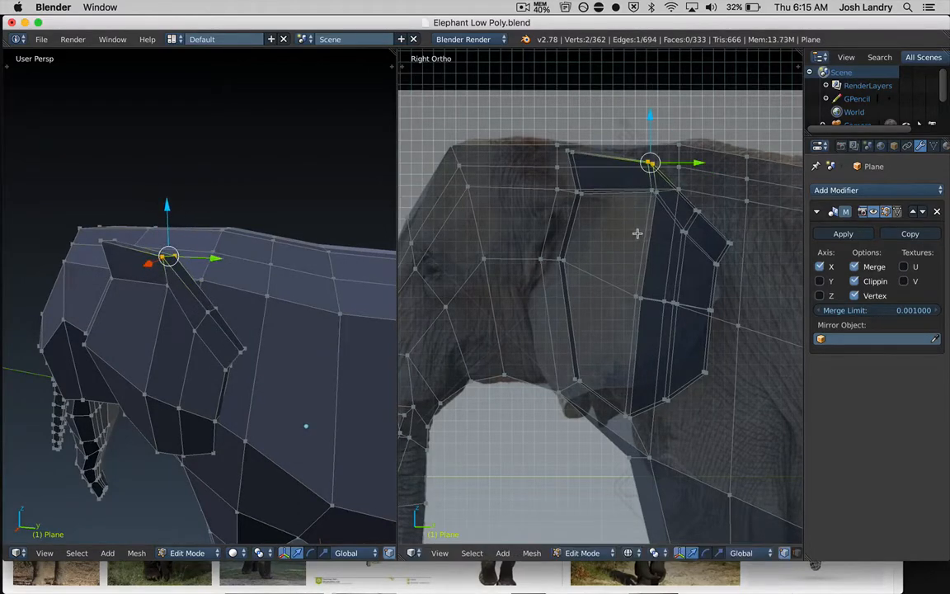
pyautogui.press('a')
# - Select the front vertex pair at the base of the ear's top flap and shift it slightly forward along the Y axis
pyautogui.moveTo(203, 264); pyautogui.dragTo(255, 224, button='middle')
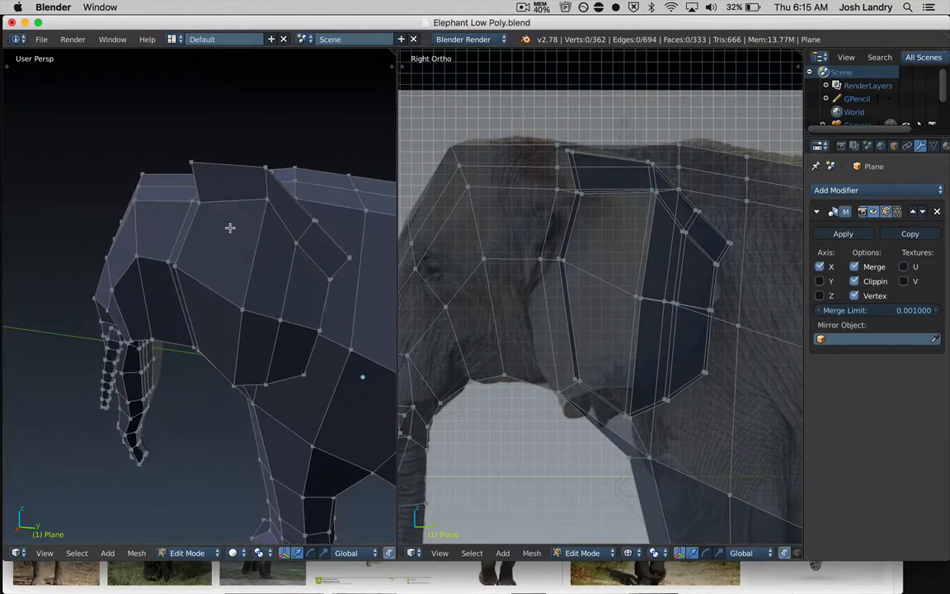
pyautogui.rightClick(594, 211)
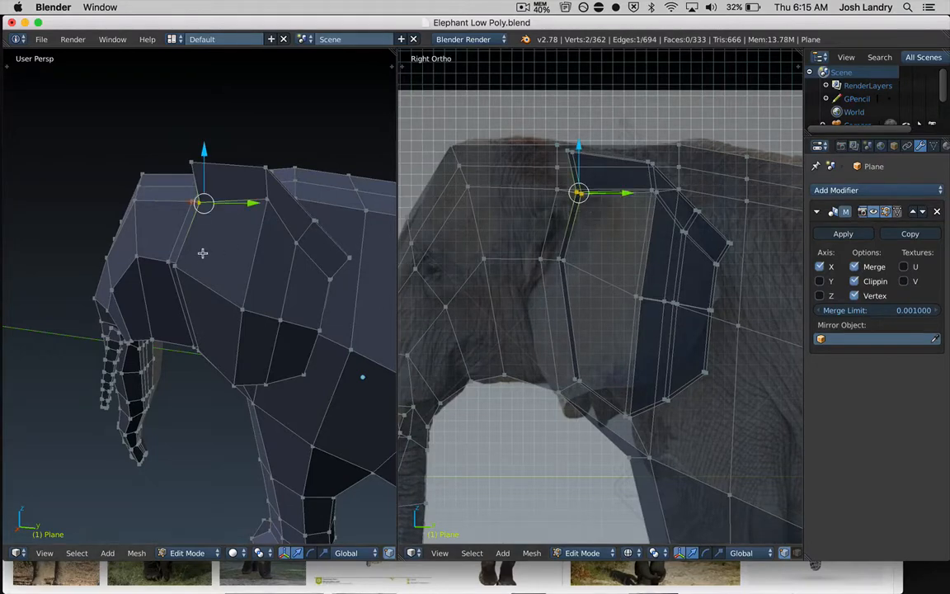
pyautogui.moveTo(203, 253); pyautogui.dragTo(285, 287, button='middle')
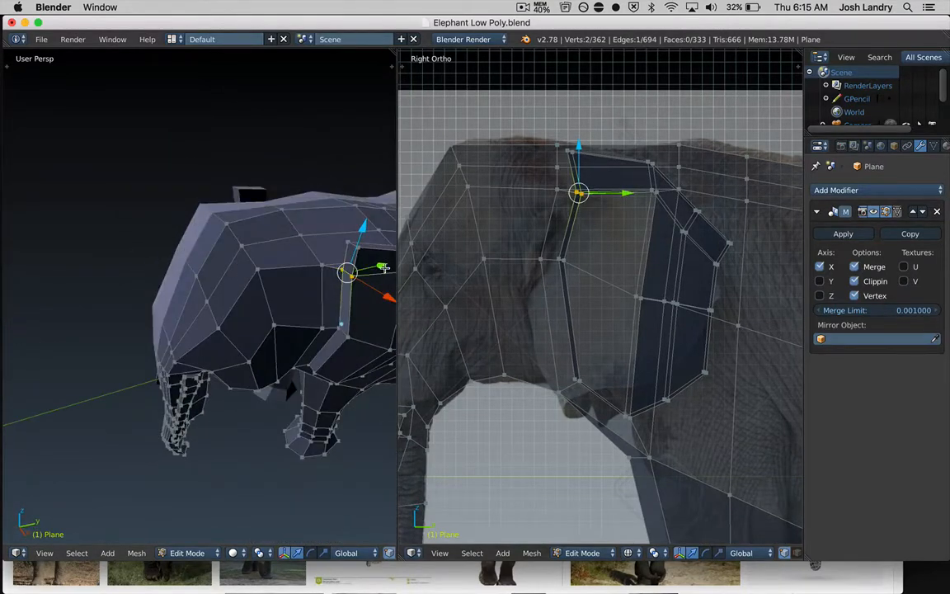
pyautogui.moveTo(383, 269); pyautogui.dragTo(376, 270)
# - Shift the vertex pair midway down the ear's front edge forward along Y, and readjust it about 0.10 back and slightly down
pyautogui.scroll(3, 305, 272)
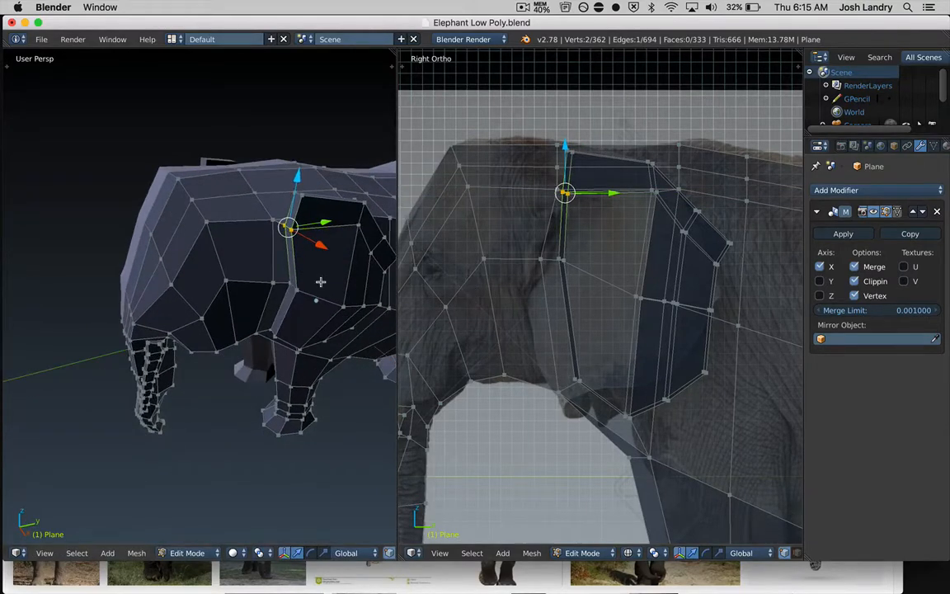
pyautogui.moveTo(321, 281); pyautogui.dragTo(330, 281, button='middle')
pyautogui.rightClick(323, 269)
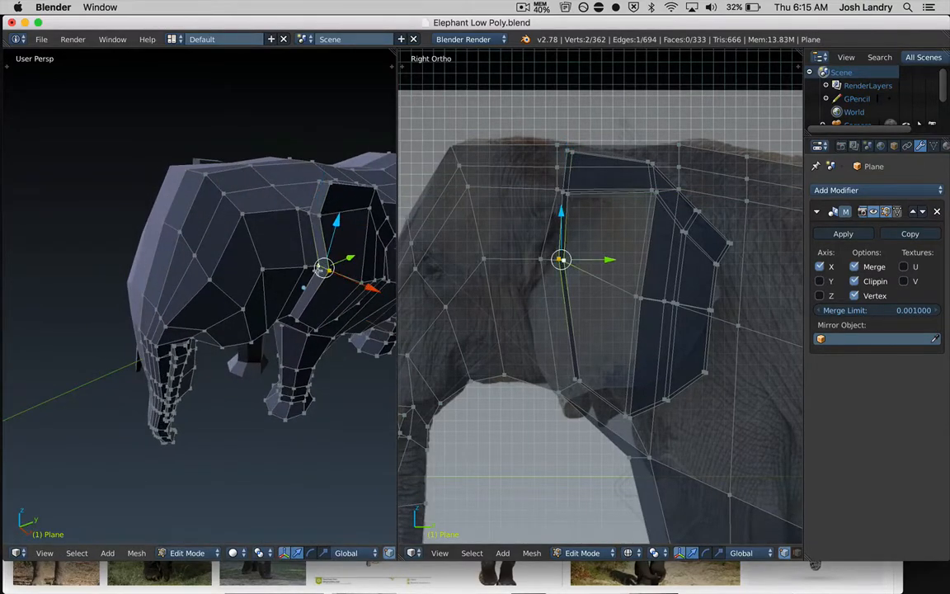
pyautogui.press('g')
pyautogui.press('y')
pyautogui.click(338, 256)
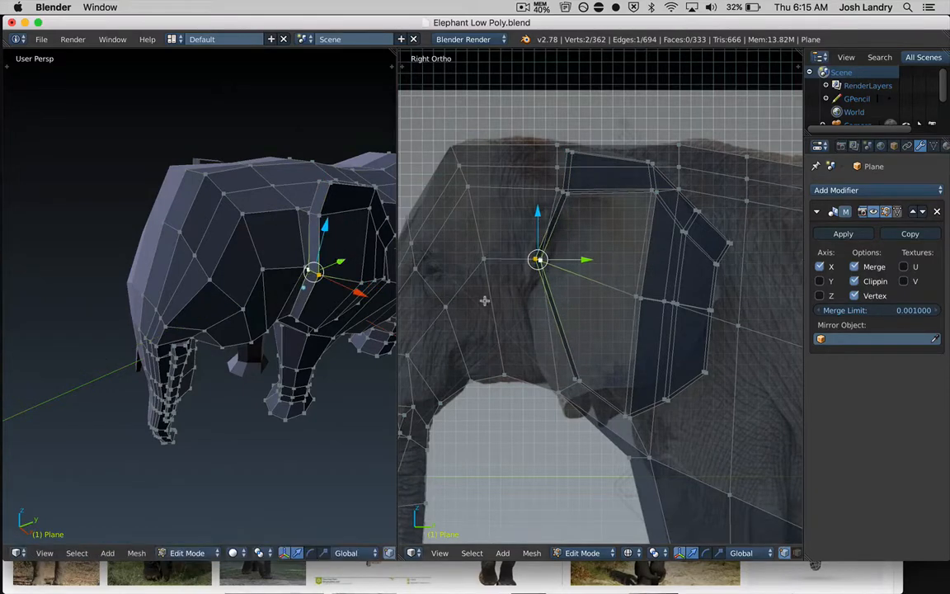
pyautogui.keyDown('shift'); pyautogui.scroll(-2, 477, 269); pyautogui.keyUp('shift')
pyautogui.keyDown('shift'); pyautogui.scroll(-2, 477, 270); pyautogui.keyUp('shift')
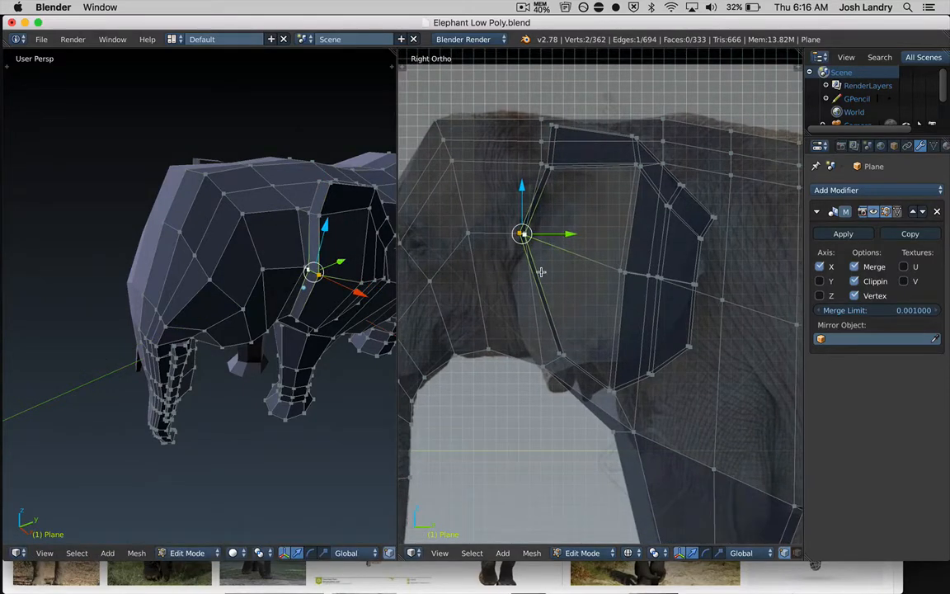
pyautogui.press('g')
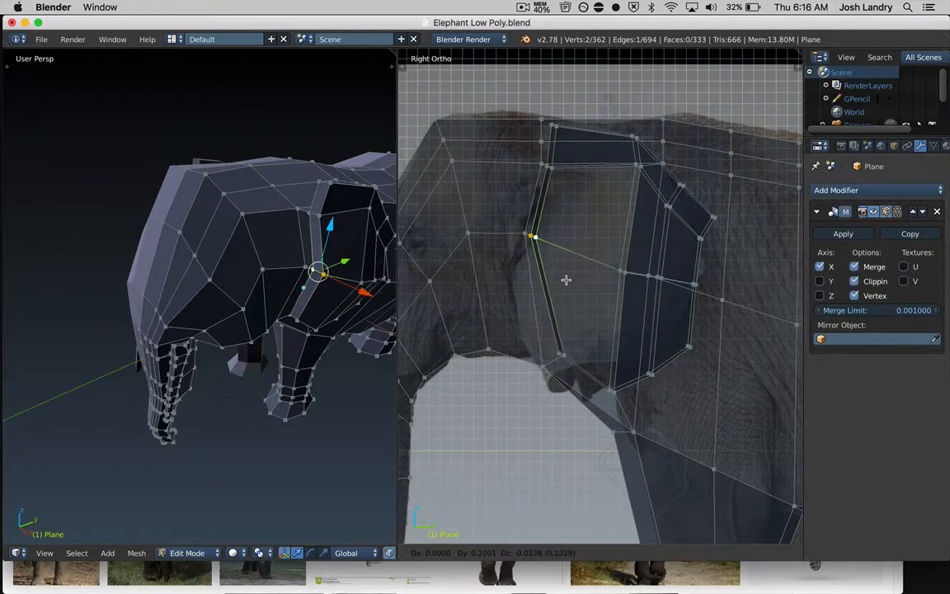
pyautogui.click(568, 275)
pyautogui.press('a')
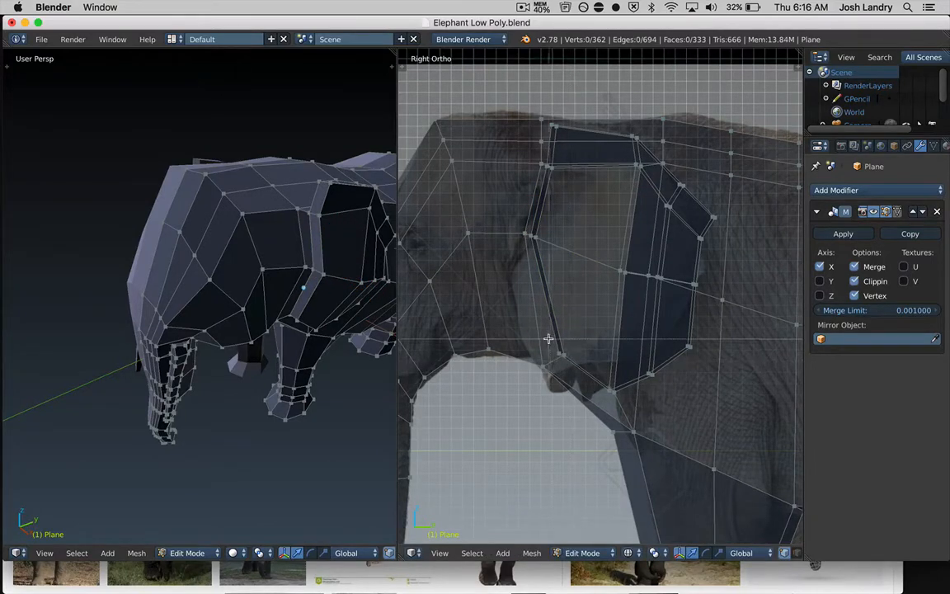
# - Move the vertex pair at the ear's lower front corner about 0.34 forward and slightly up
pyautogui.rightClick(562, 354)
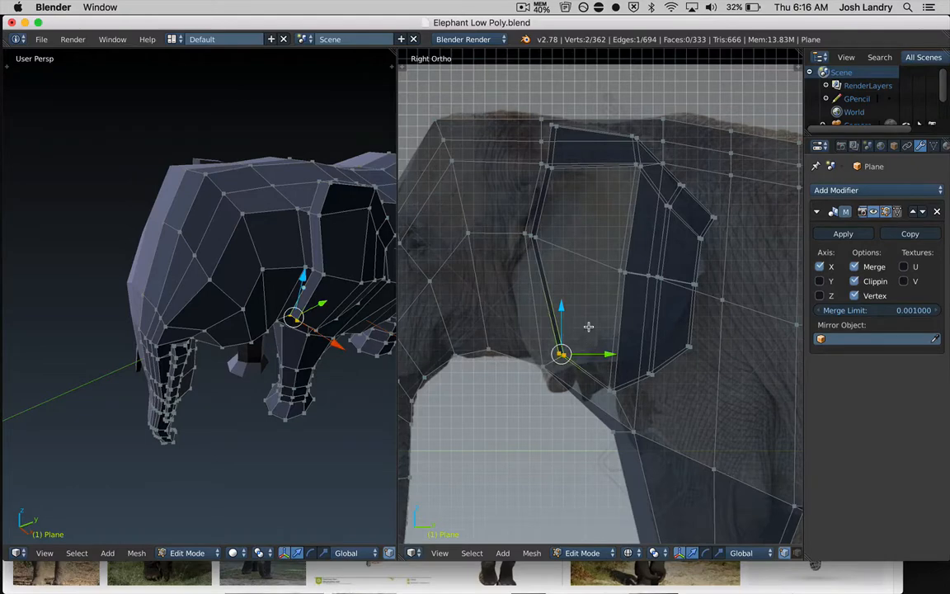
pyautogui.press('g')
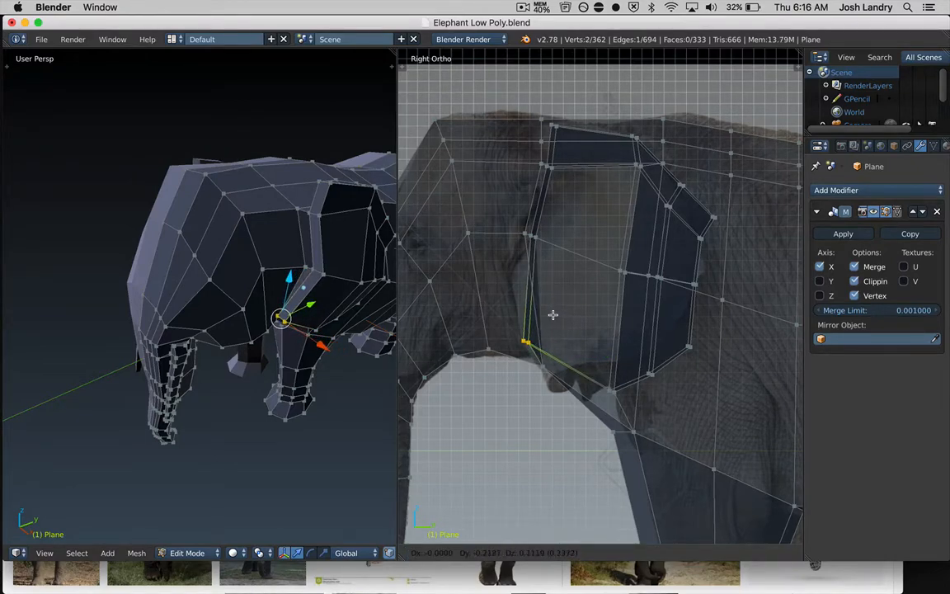
pyautogui.click(553, 314)
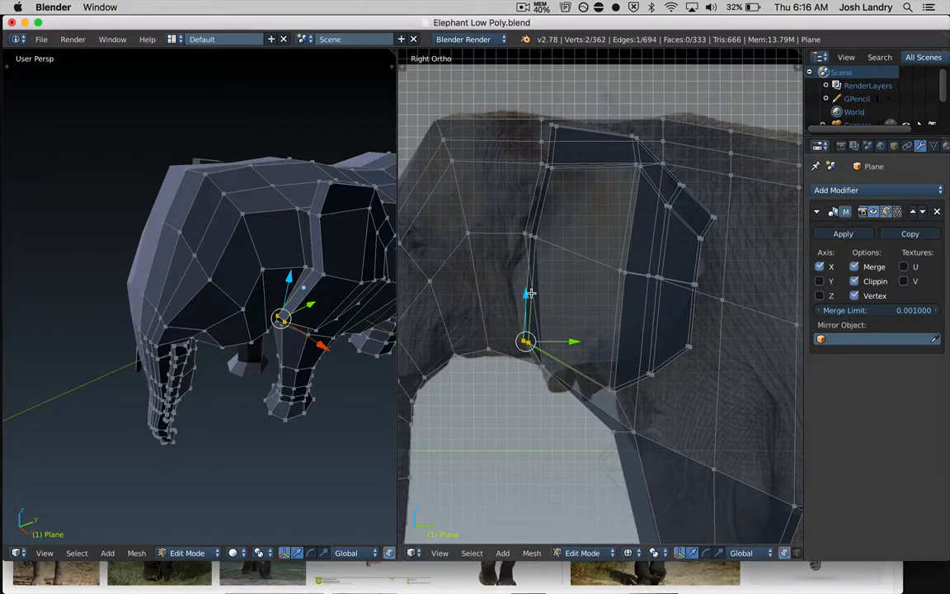
pyautogui.press('a')
# - Box-select the rear vertex pair at the base of the ear's top flap and move it about 0.20 forward and slightly down
pyautogui.scroll(1, 556, 291)
pyautogui.keyDown('shift'); pyautogui.moveTo(556, 290); pyautogui.dragTo(464, 323, button='middle'); pyautogui.keyUp('shift')
pyautogui.moveTo(237, 286); pyautogui.dragTo(257, 256, button='middle')
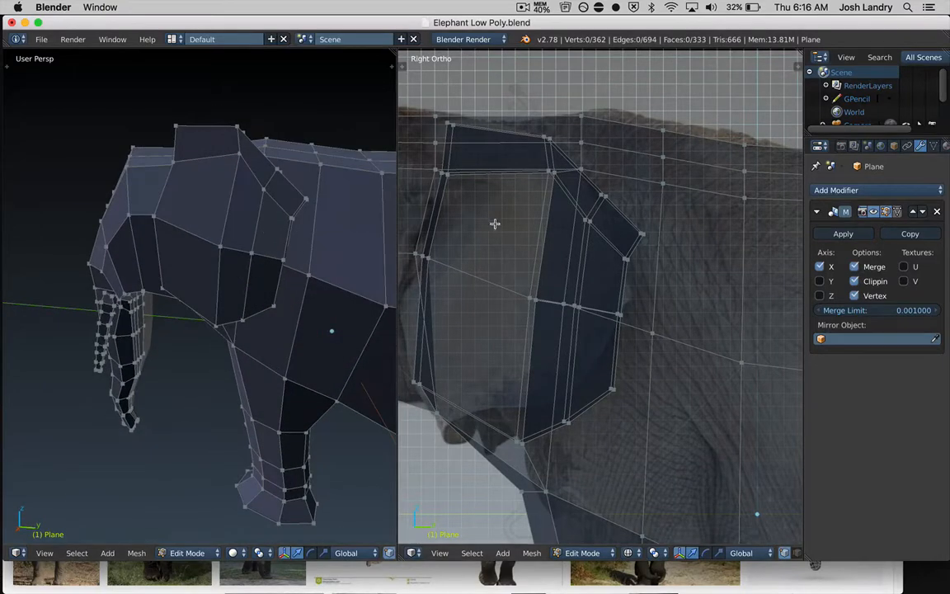
pyautogui.hotkey('ctrl', 'r')
pyautogui.moveTo(538, 165); pyautogui.dragTo(563, 183)
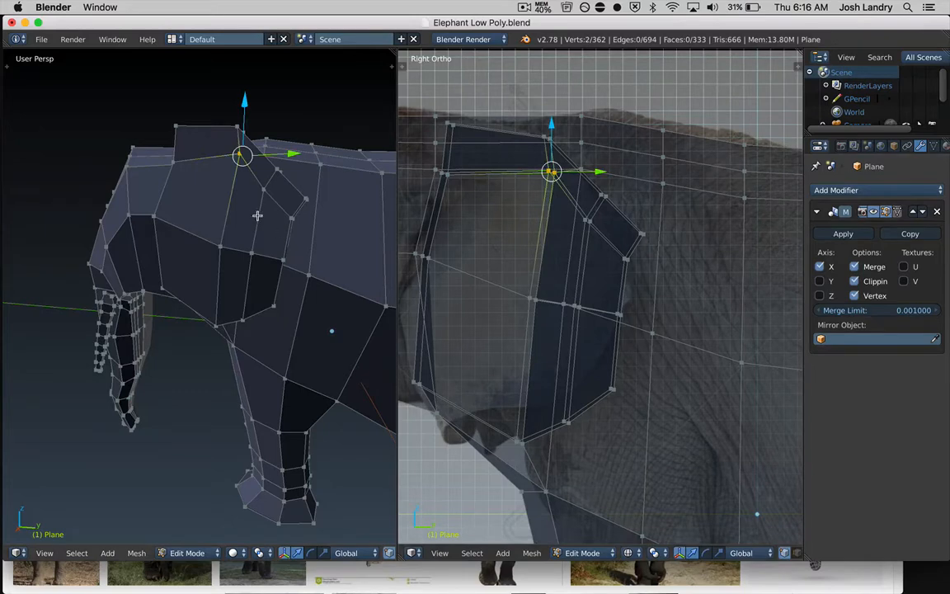
pyautogui.press('g')
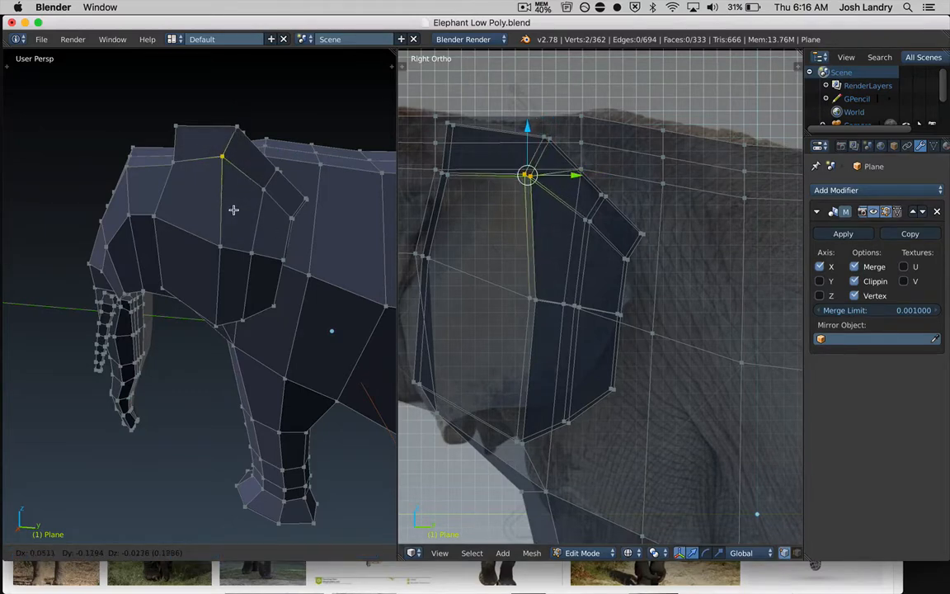
pyautogui.click(233, 210)
pyautogui.press('a')
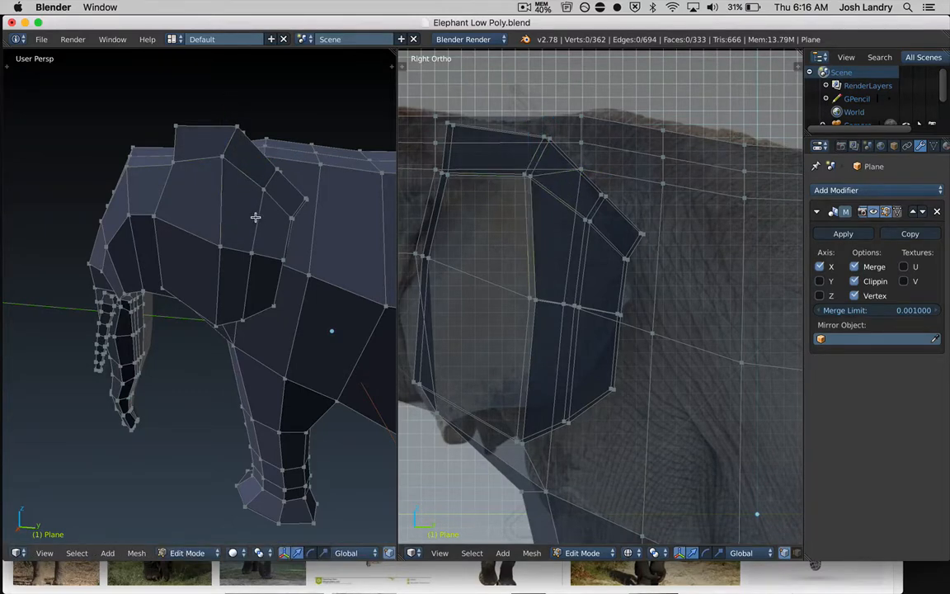
# - Pull the vertex pair at the ear's protruding upper rear corner about 0.16 forward and slightly up to round the outline
pyautogui.moveTo(256, 217); pyautogui.dragTo(251, 219, button='middle')
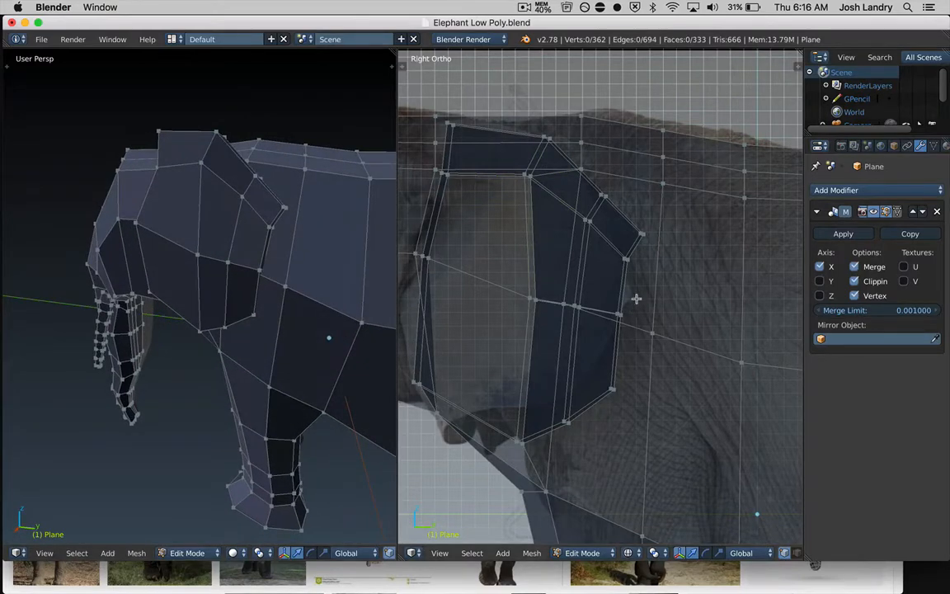
pyautogui.rightClick(642, 235)
pyautogui.press('g')
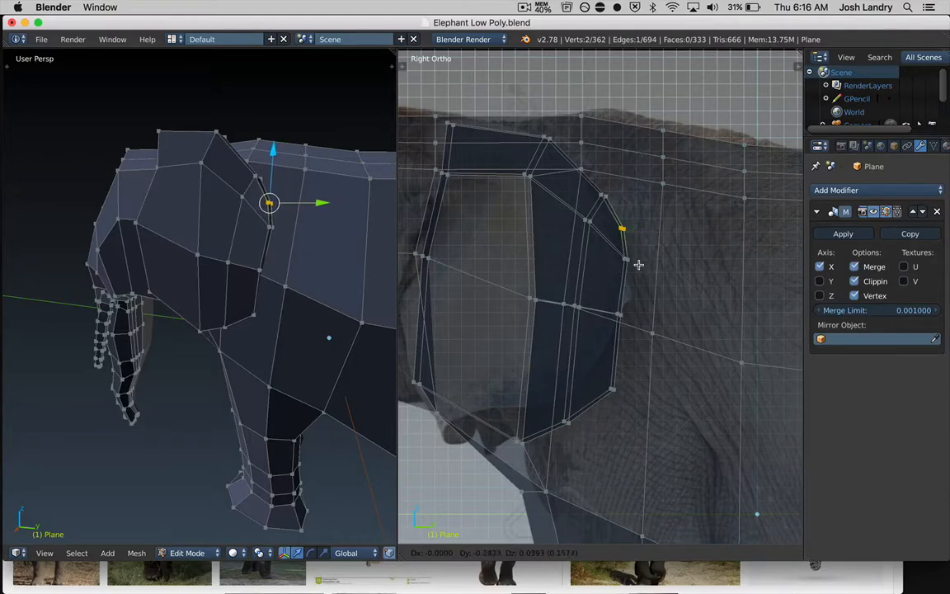
pyautogui.click(636, 263)
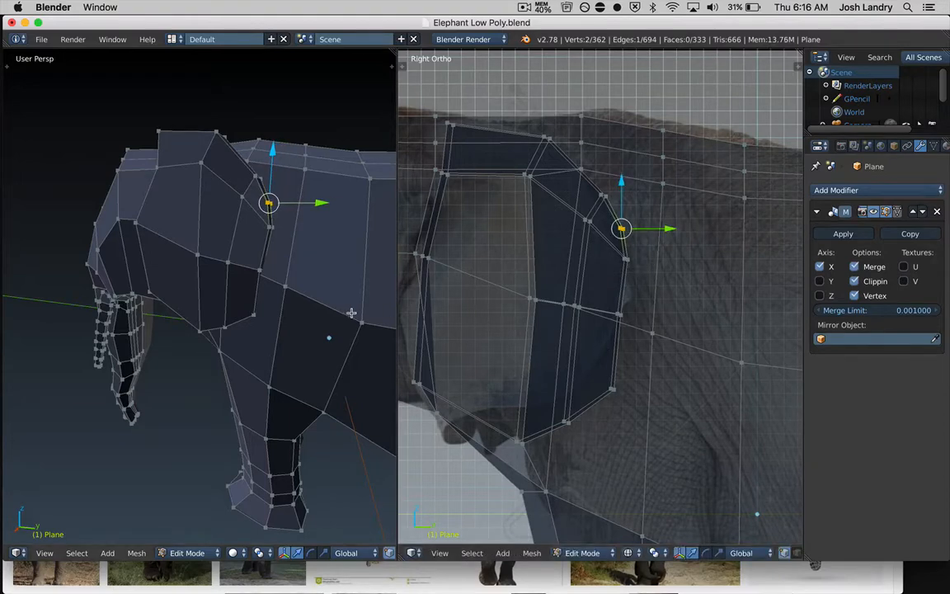
pyautogui.press('a')
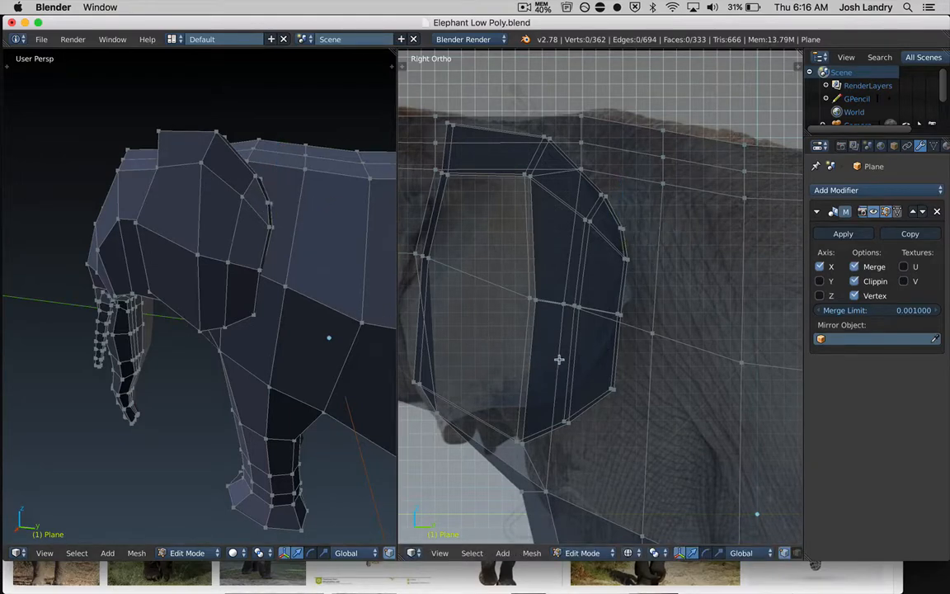
# - Move the vertex pair midway down the ear's rear edge slightly backward to round the outline
pyautogui.rightClick(619, 326)
pyautogui.press('g')
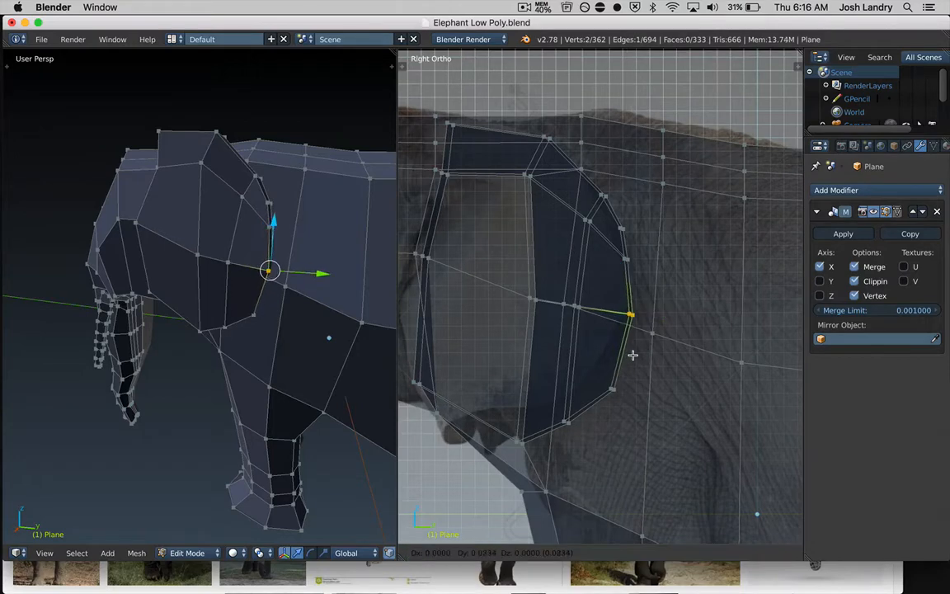
pyautogui.click(637, 354)
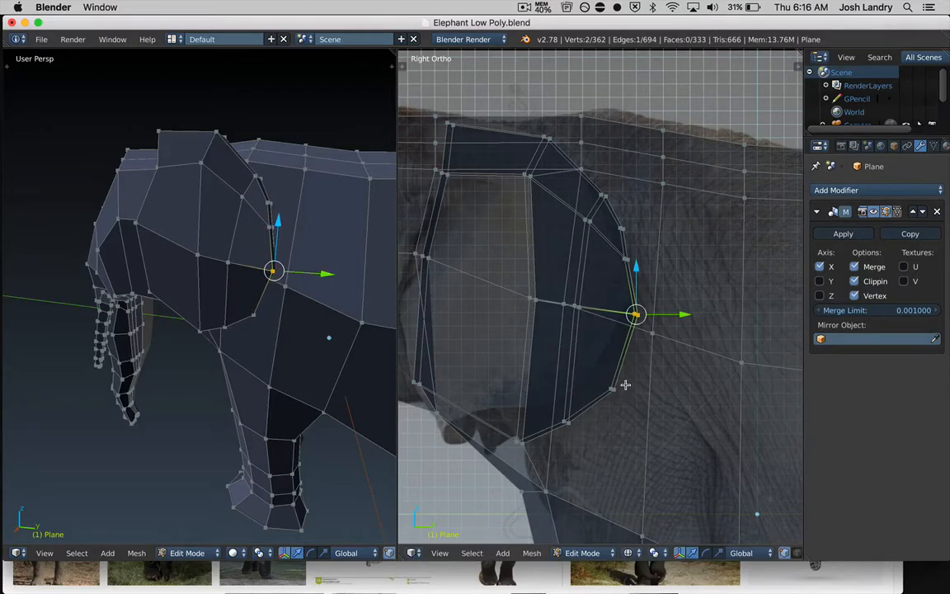
pyautogui.press('a')
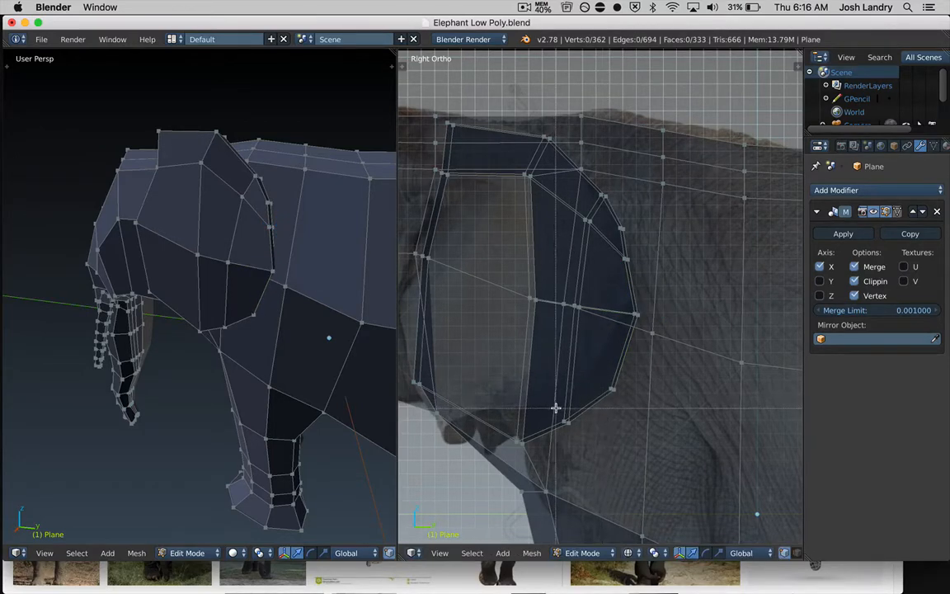
# - Raise the vertex pair on the ear's lower rear edge by about 0.06
pyautogui.rightClick(565, 420)
pyautogui.press('g')
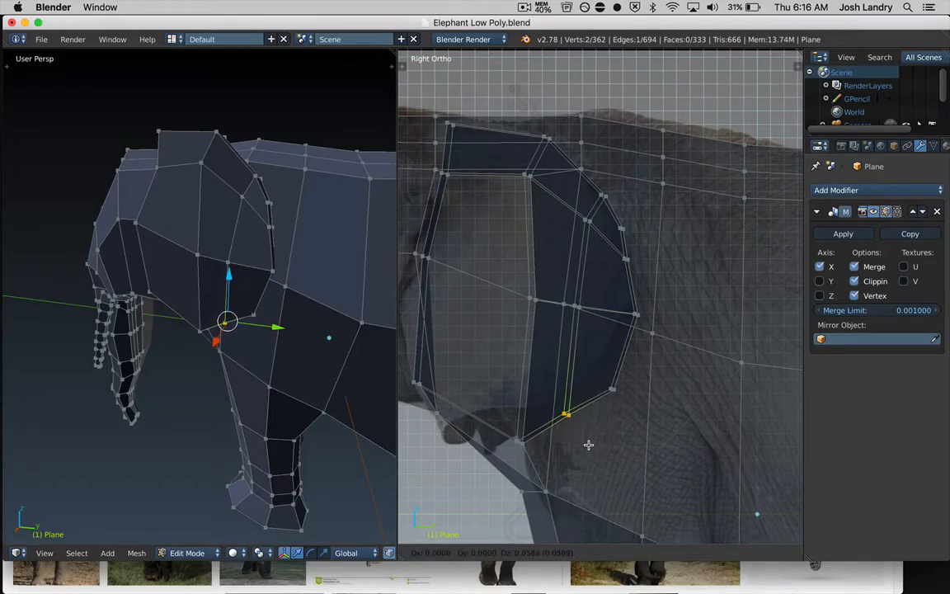
pyautogui.click(587, 445)
# - Align the two offset vertices on the ear's lower edge and bottom tip with their overlapping partners by moving them slightly backward
pyautogui.rightClick(564, 413)
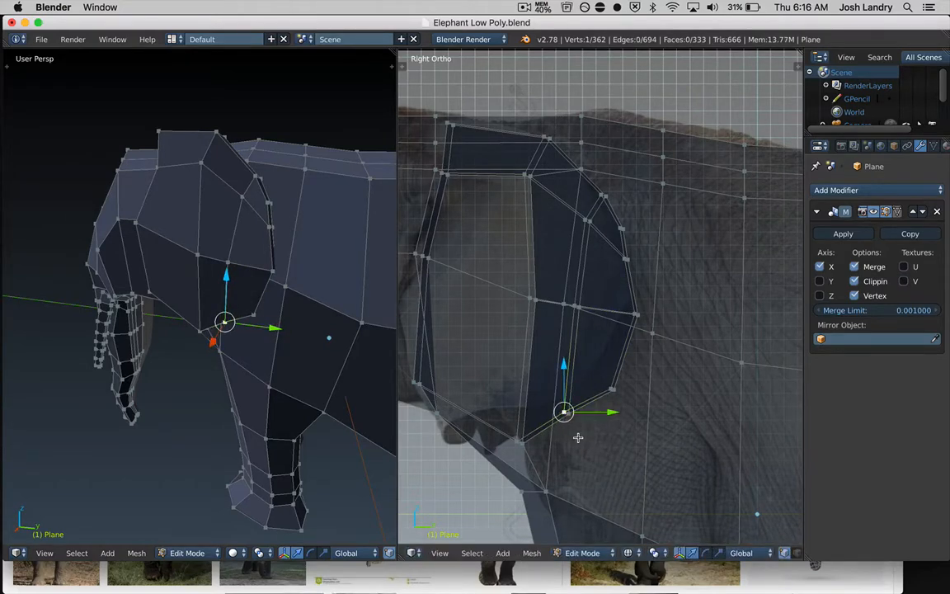
pyautogui.press('g')
pyautogui.click(581, 440)
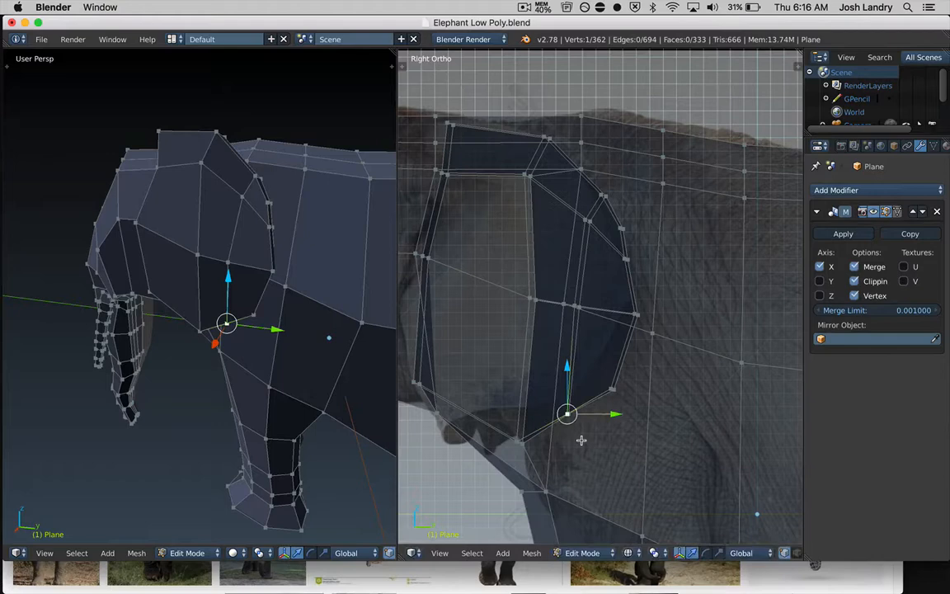
pyautogui.rightClick(517, 443)
pyautogui.press('g')
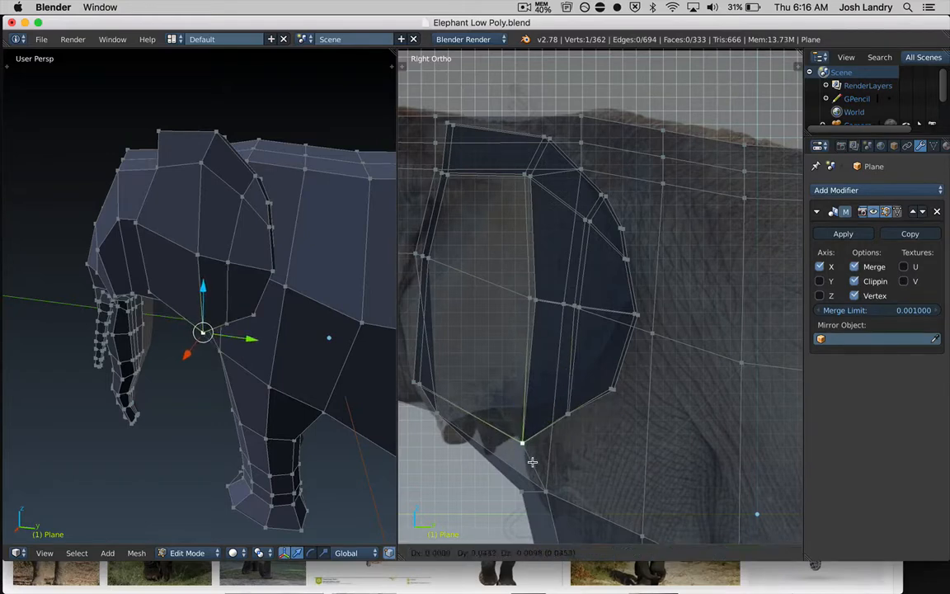
pyautogui.click(527, 450)
# - Move the offset vertices at the ear's lower rear corner and rearmost point slightly backward and down onto their partners
pyautogui.rightClick(609, 386)
pyautogui.press('g')
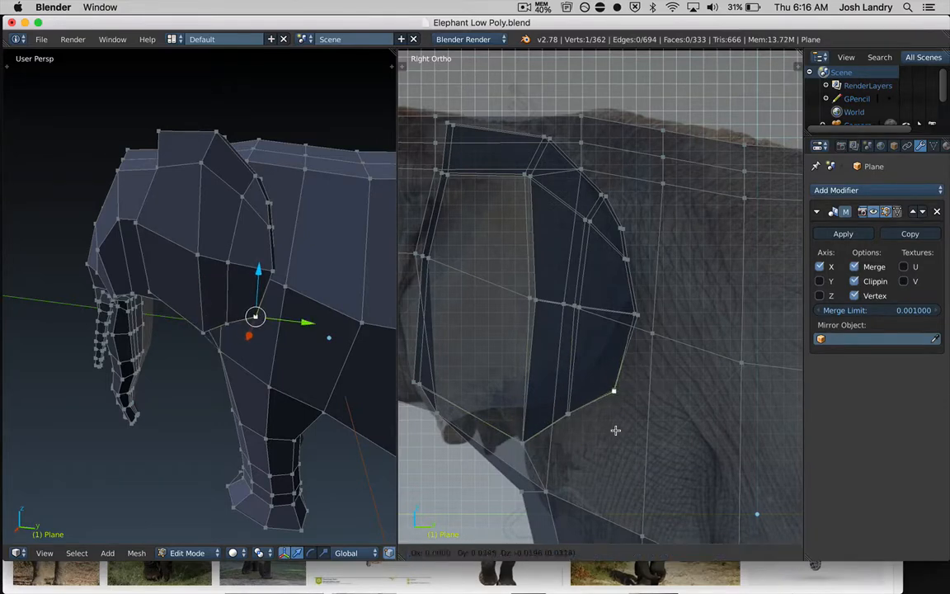
pyautogui.click(616, 431)
pyautogui.rightClick(632, 314)
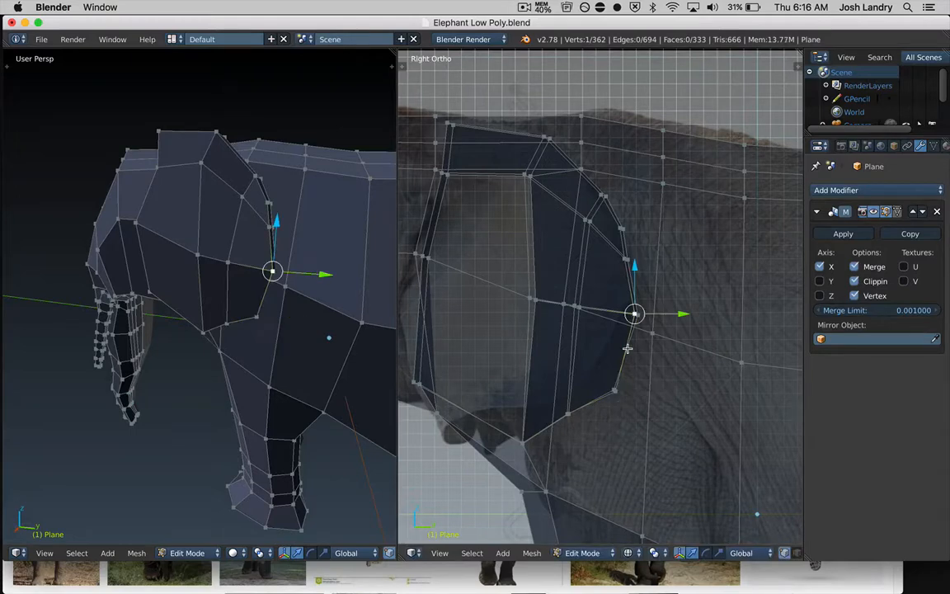
pyautogui.press('g')
pyautogui.click(633, 351)
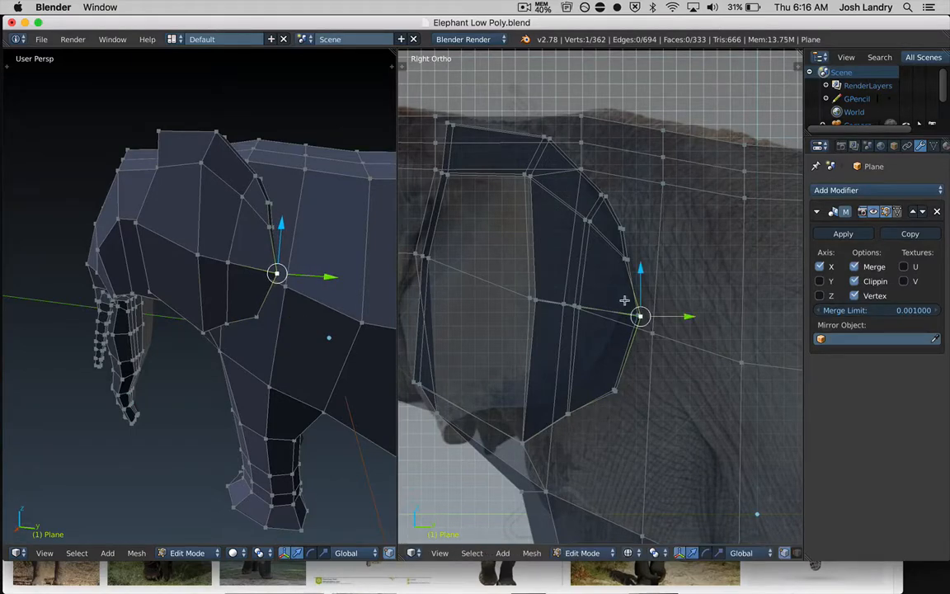
# - Move the two offset vertices on the ear's upper rear edge slightly forward so they overlap their partners
pyautogui.rightClick(624, 258)
pyautogui.press('g')
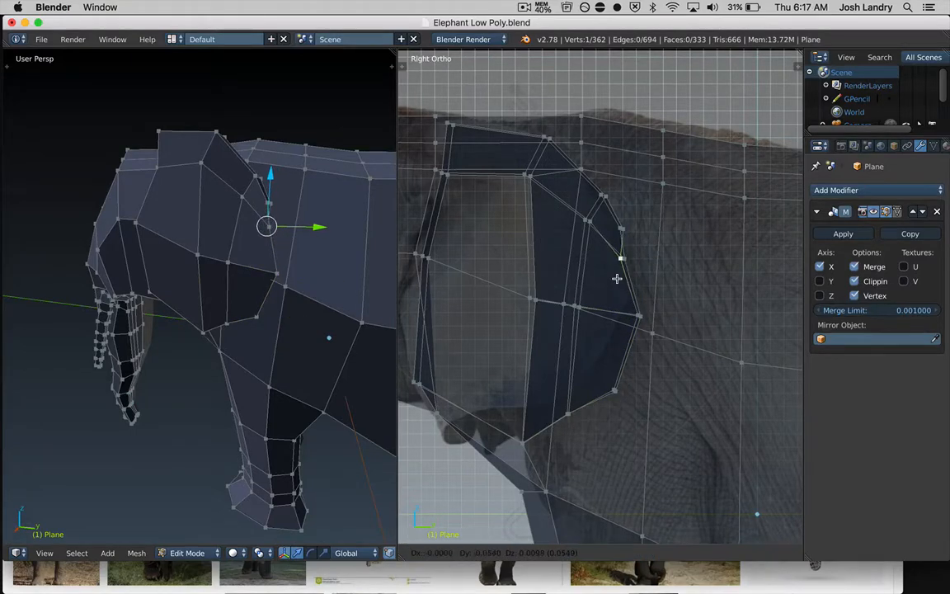
pyautogui.click(620, 278)
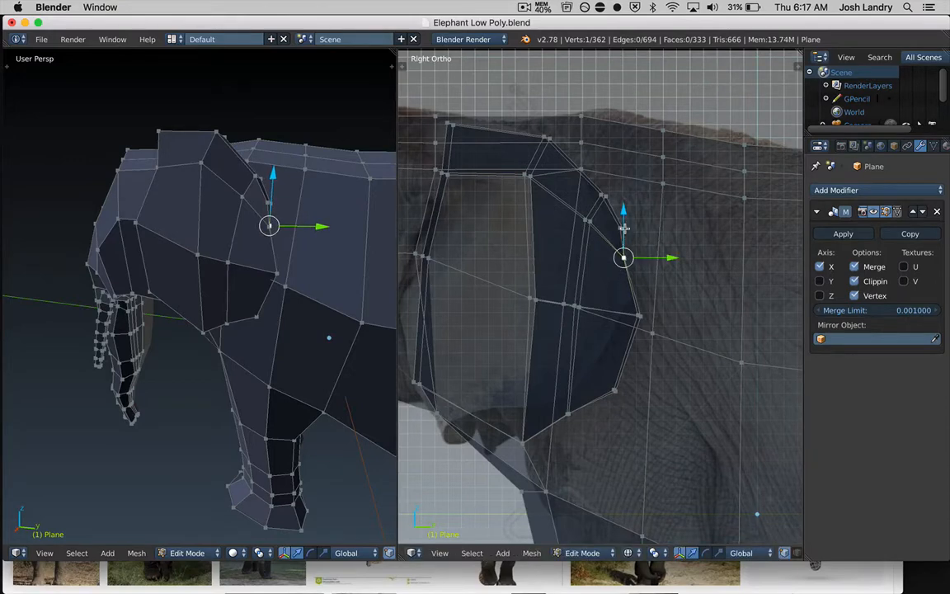
pyautogui.rightClick(624, 228)
pyautogui.press('g')
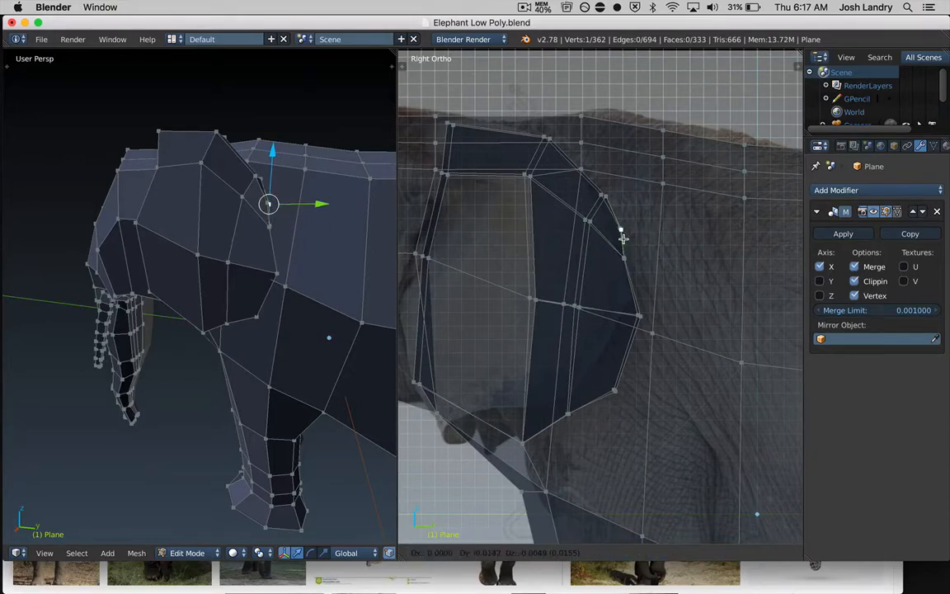
pyautogui.click(623, 238)
# - Nudge the rearmost ear vertex up by about 0.015 to line it up with its partner
pyautogui.rightClick(641, 319)
pyautogui.press('g')
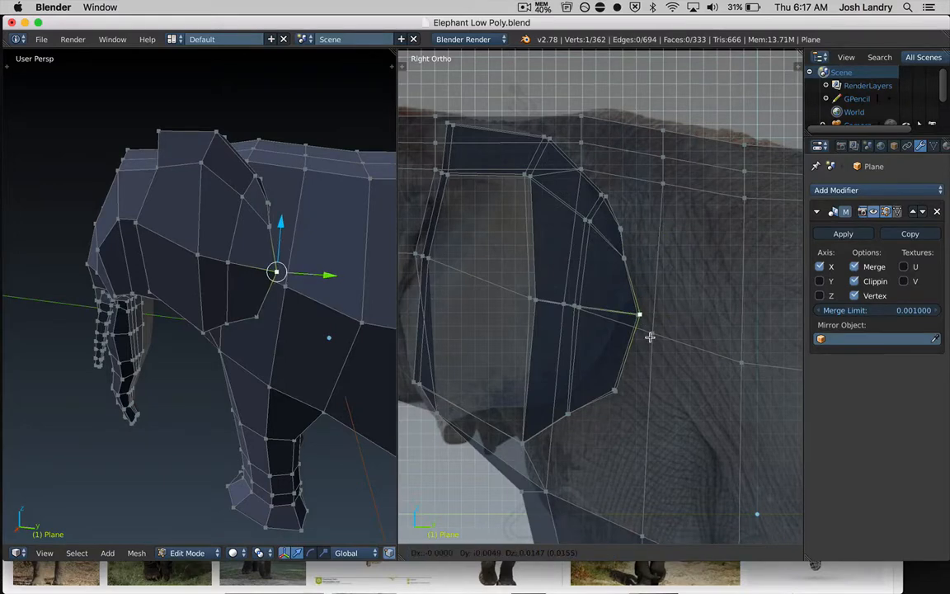
pyautogui.click(650, 336)
pyautogui.rightClick(616, 392)
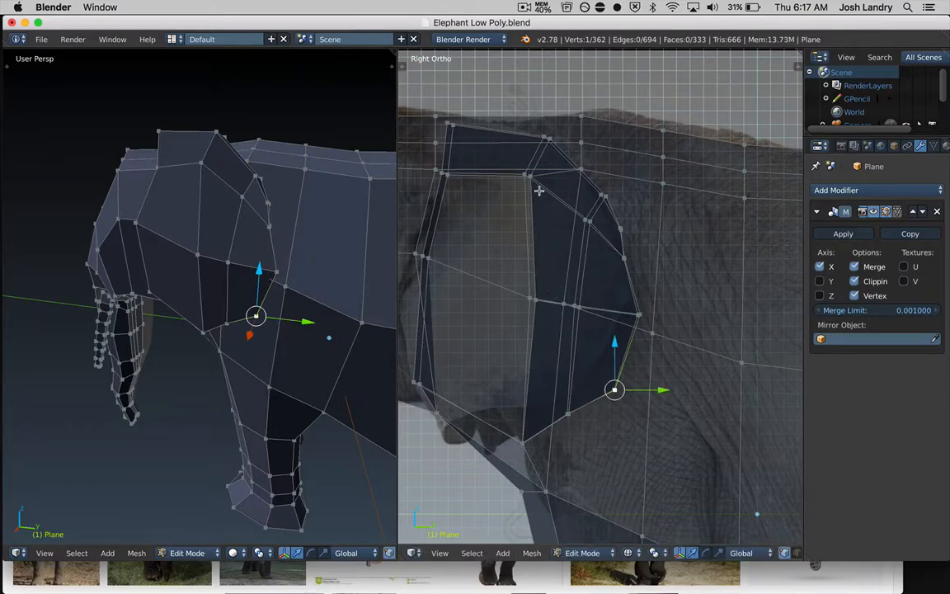
# - Select the two offset vertices at the rear corners of the ear's top flap and move them about 0.03 forward and slightly up
pyautogui.hotkey('ctrl', 'space')
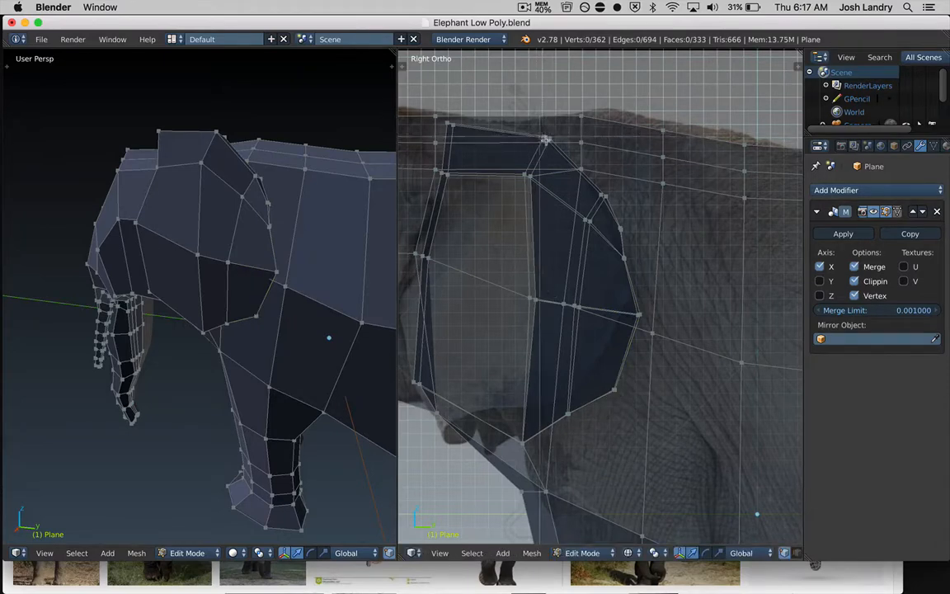
pyautogui.rightClick(551, 140)
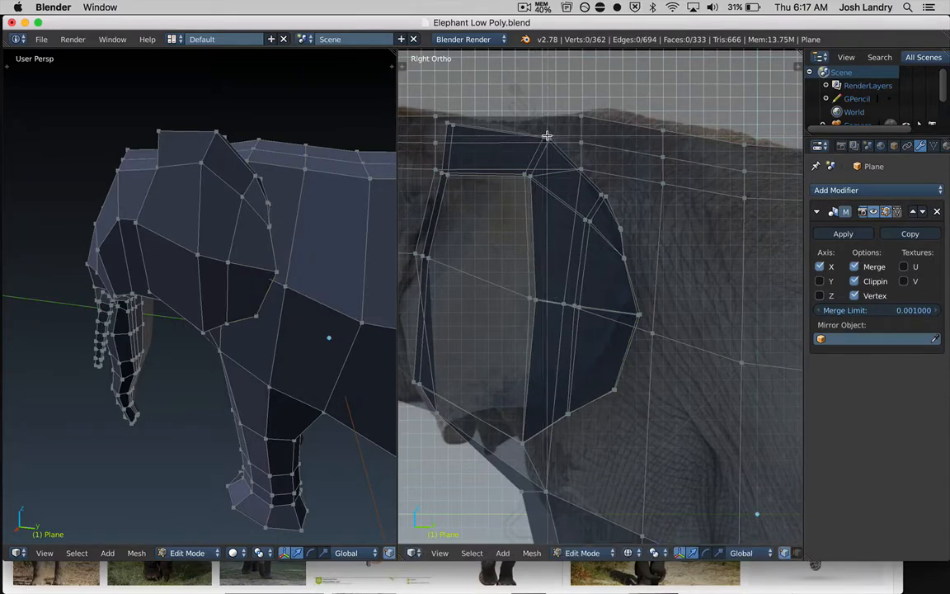
pyautogui.rightClick(537, 190)
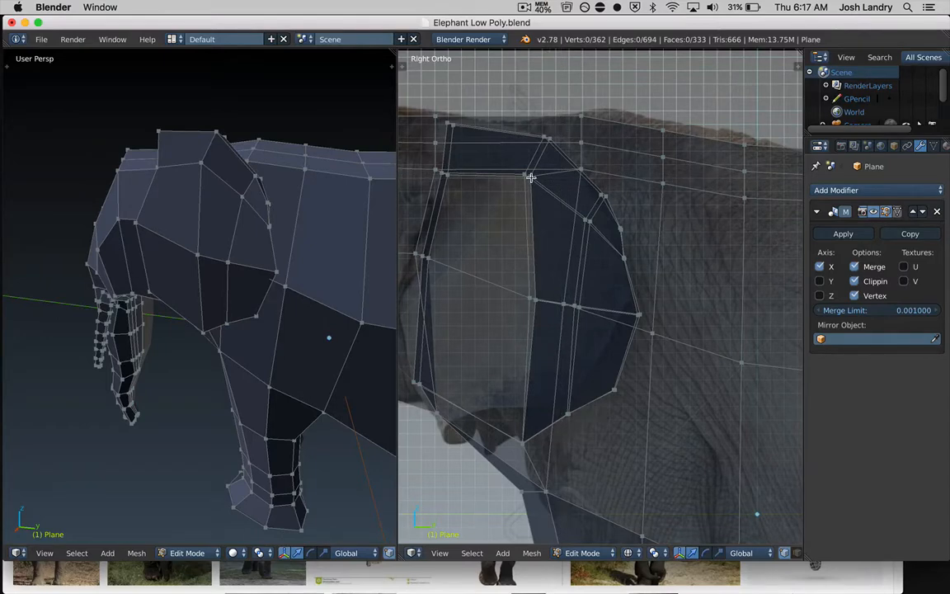
pyautogui.rightClick(531, 177)
pyautogui.keyDown('shift'); pyautogui.rightClick(554, 144); pyautogui.keyUp('shift')
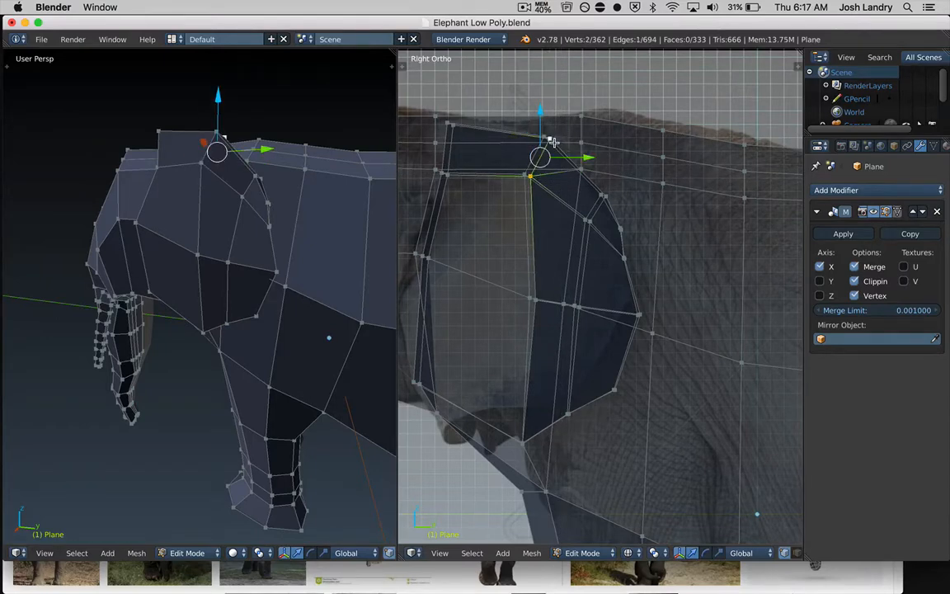
pyautogui.press('g')
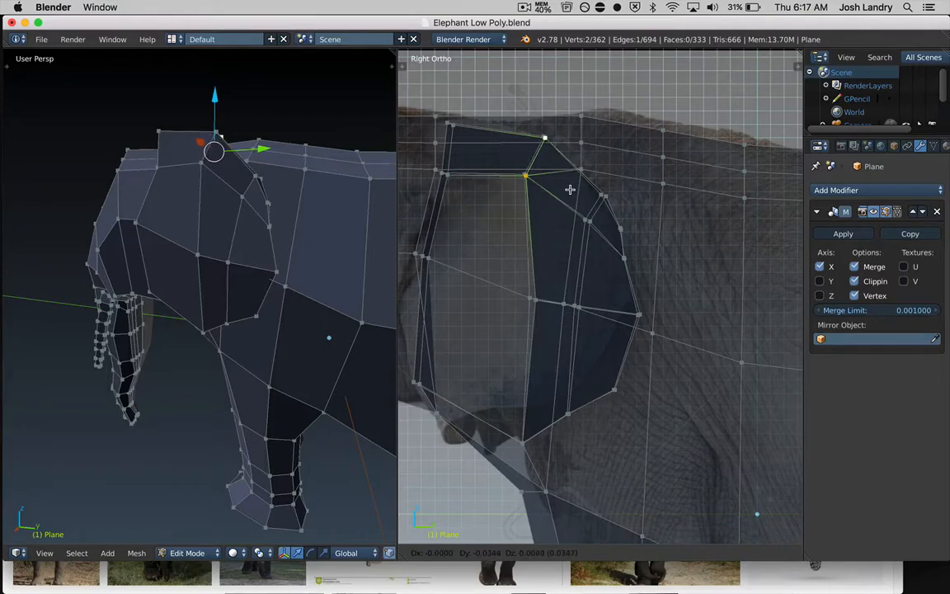
pyautogui.click(569, 190)
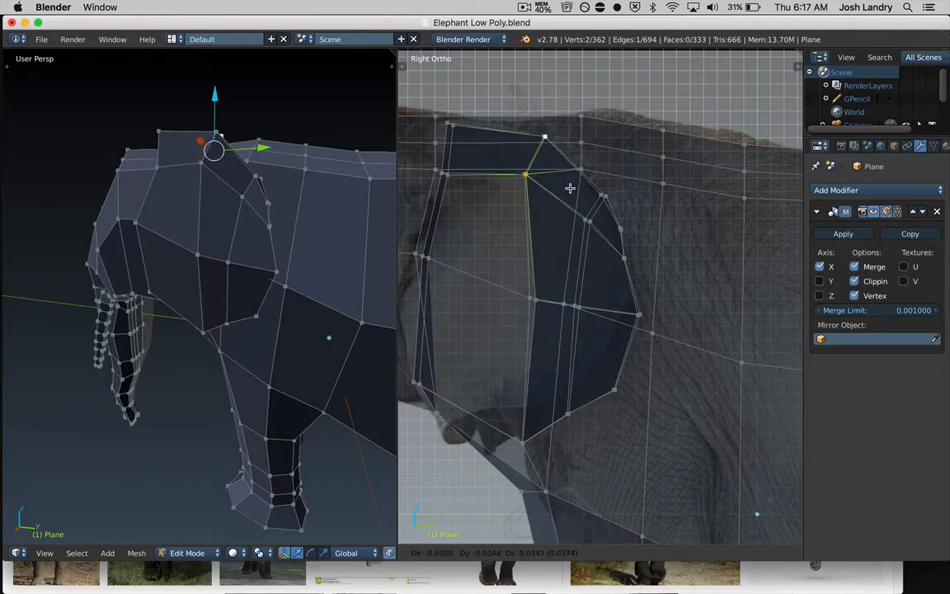
# - Shift the offset vertex midway down the ear's front-to-back dividing edge slightly forward, leaving nothing selected
pyautogui.rightClick(535, 299)
pyautogui.press('g')
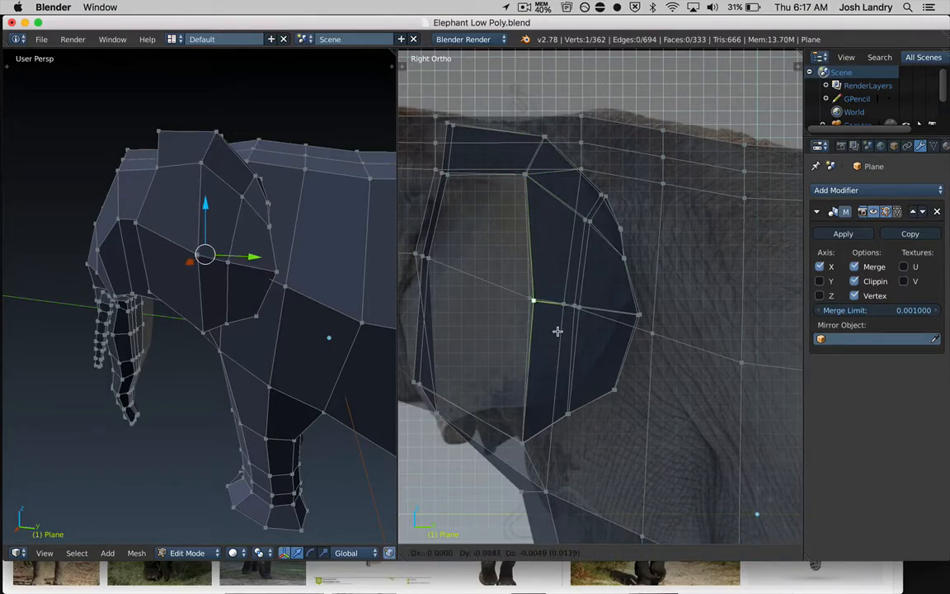
pyautogui.click(553, 328)
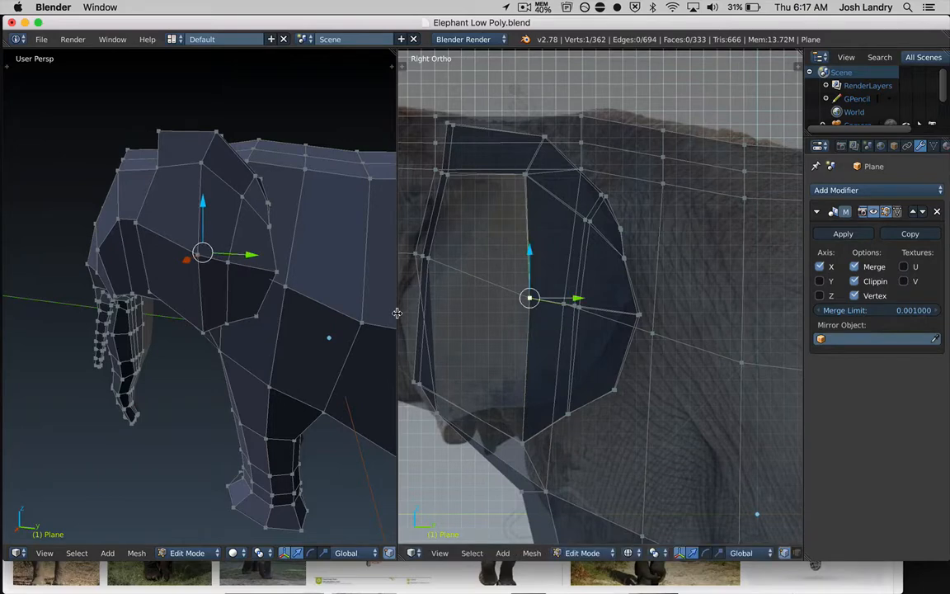
pyautogui.press('a')
# - Select the four offset vertices down the ear's front edge and move them about 0.04 backward and slightly down onto their partners
pyautogui.moveTo(240, 244)
pyautogui.mouseDown(button='middle')
pyautogui.moveTo(231, 244)
pyautogui.moveTo(257, 244)
pyautogui.moveTo(246, 246)
pyautogui.mouseUp(button='middle')
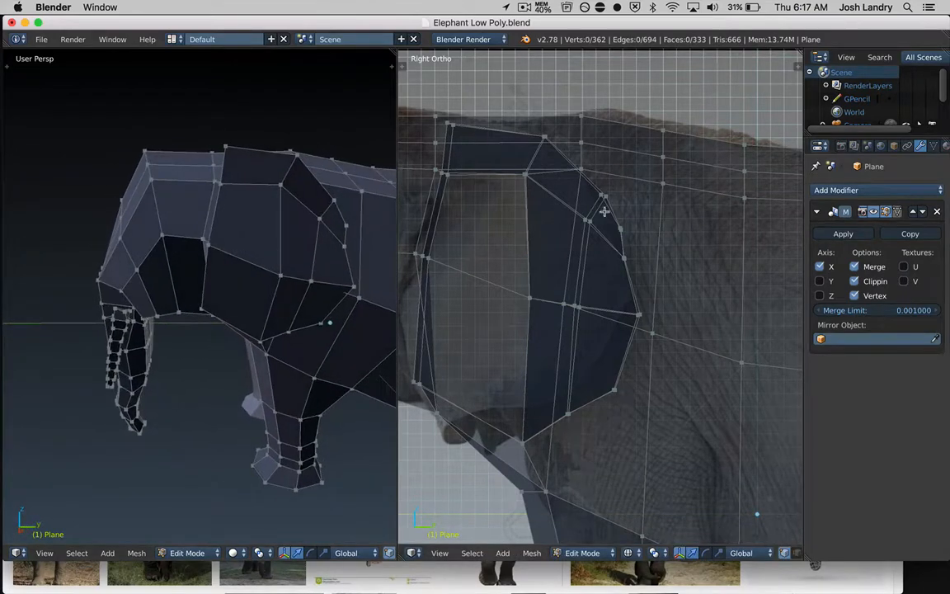
pyautogui.rightClick(452, 125)
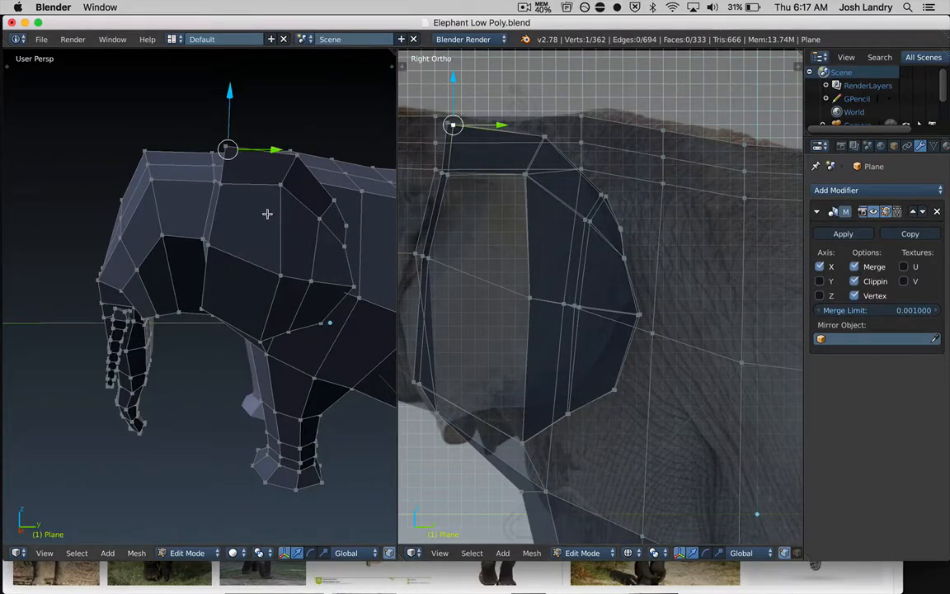
pyautogui.moveTo(267, 212); pyautogui.dragTo(325, 232, button='middle')
pyautogui.keyDown('shift'); pyautogui.rightClick(317, 202); pyautogui.keyUp('shift')
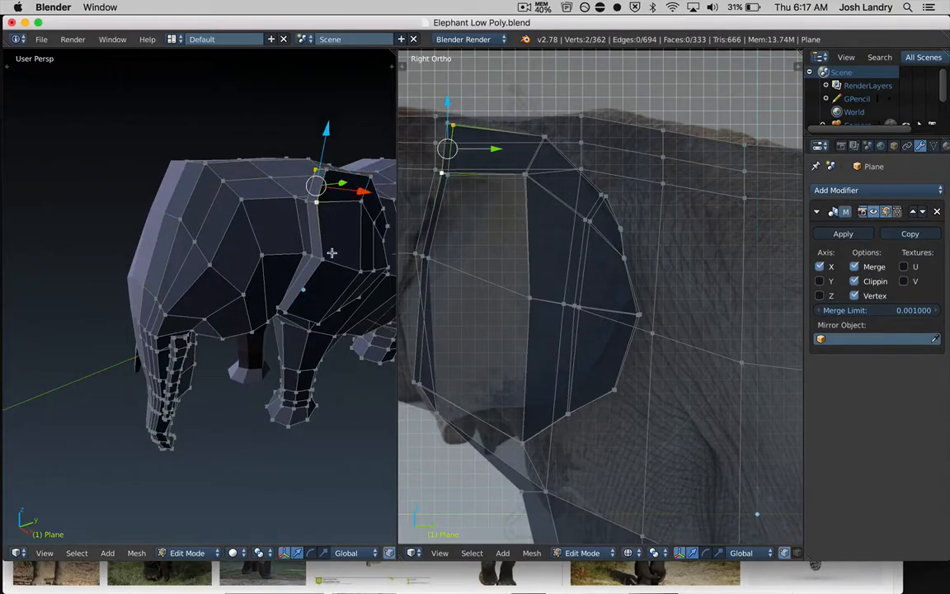
pyautogui.keyDown('shift'); pyautogui.rightClick(322, 258); pyautogui.keyUp('shift')
pyautogui.keyDown('shift'); pyautogui.moveTo(479, 278); pyautogui.dragTo(504, 269, button='middle'); pyautogui.keyUp('shift')
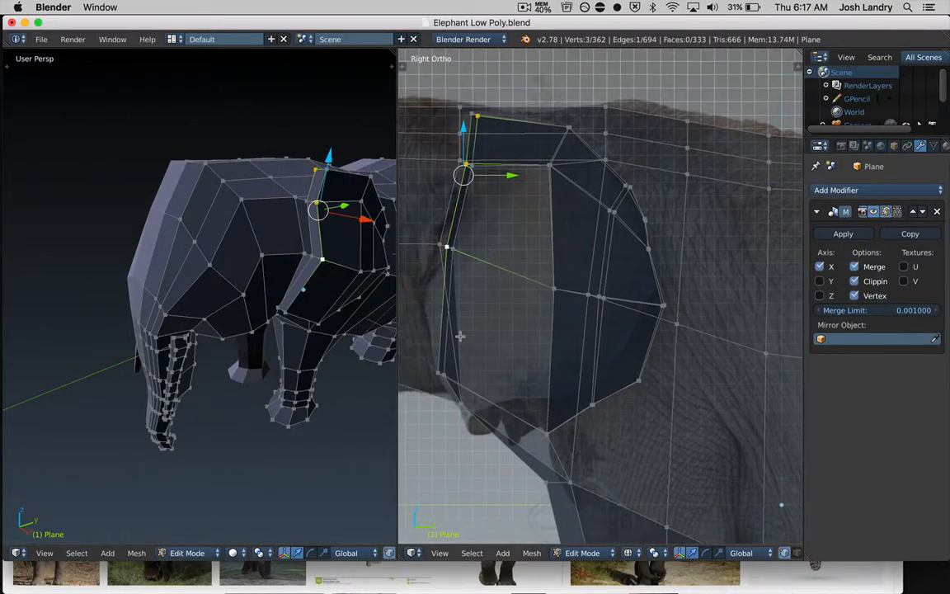
pyautogui.keyDown('shift'); pyautogui.rightClick(439, 373); pyautogui.keyUp('shift')
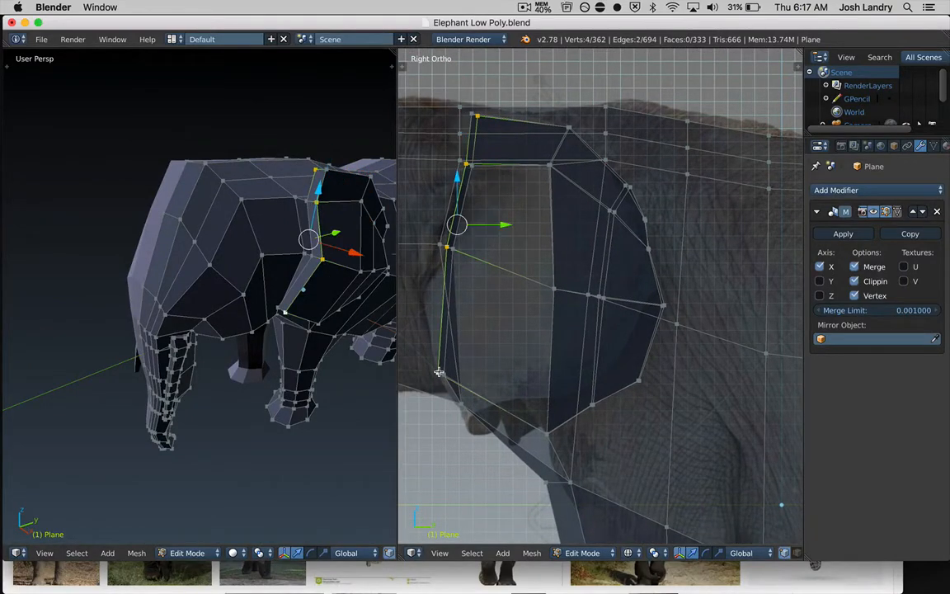
pyautogui.press('g')
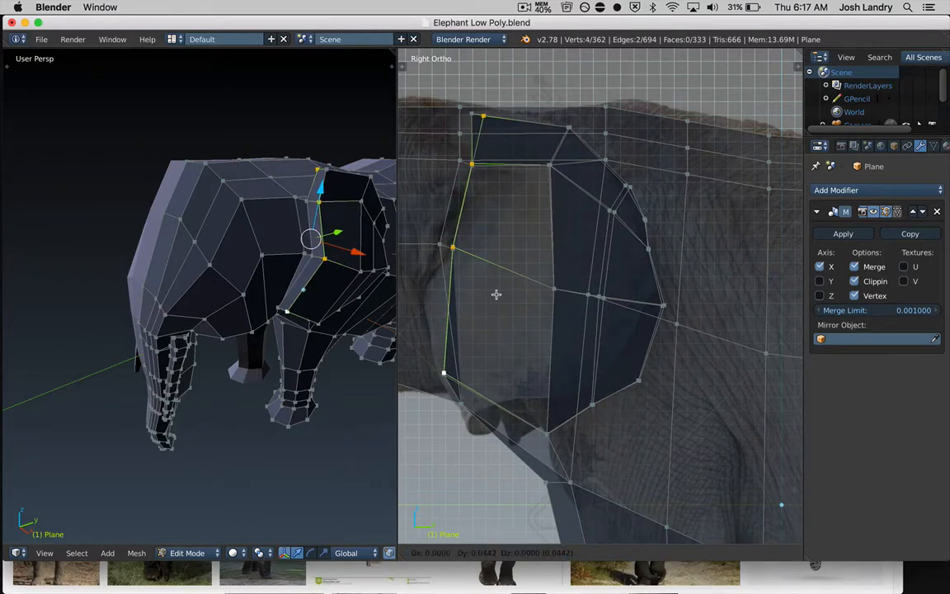
pyautogui.click(490, 294)
pyautogui.keyDown('shift'); pyautogui.rightClick(316, 171); pyautogui.keyUp('shift')
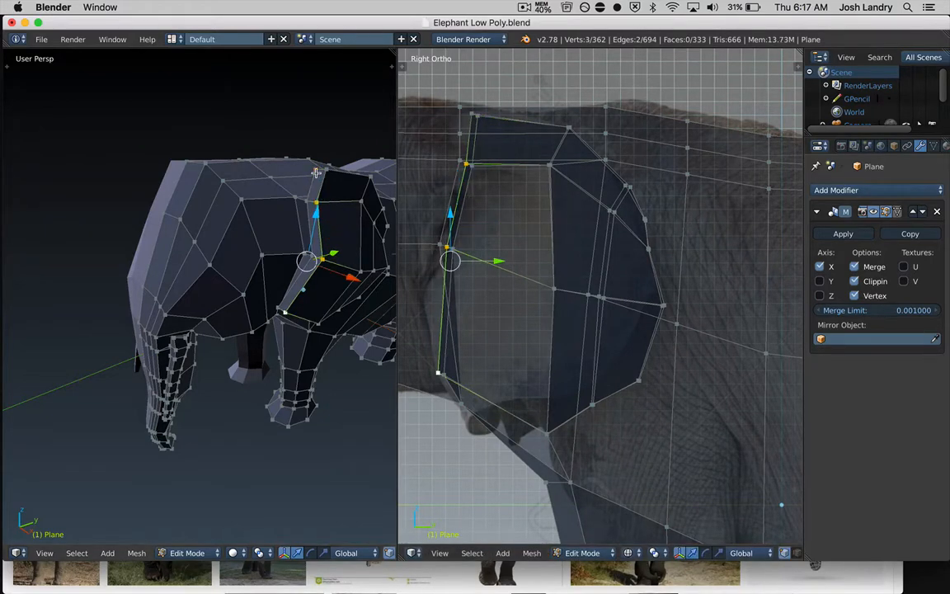
pyautogui.keyDown('shift'); pyautogui.rightClick(328, 169); pyautogui.keyUp('shift')
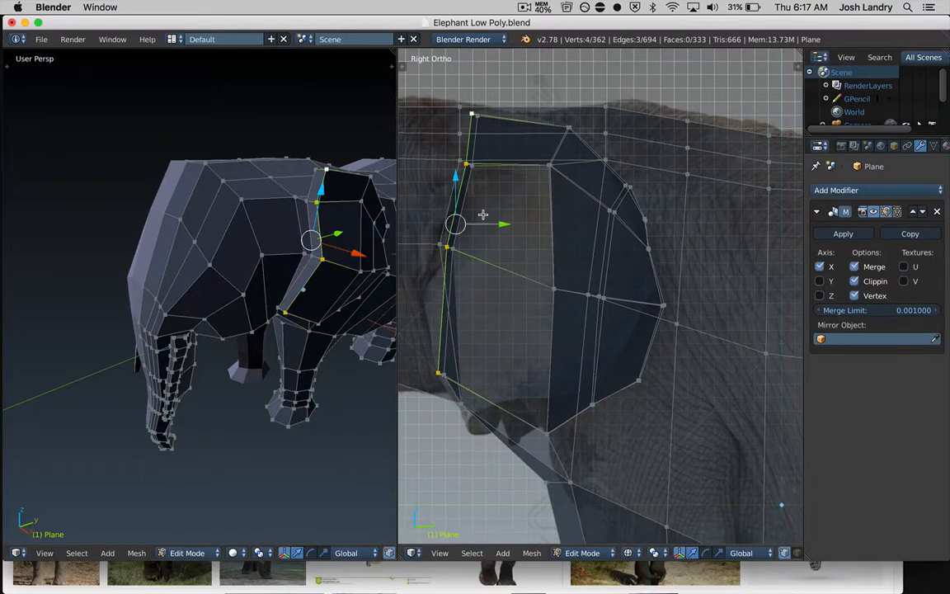
pyautogui.press('g')
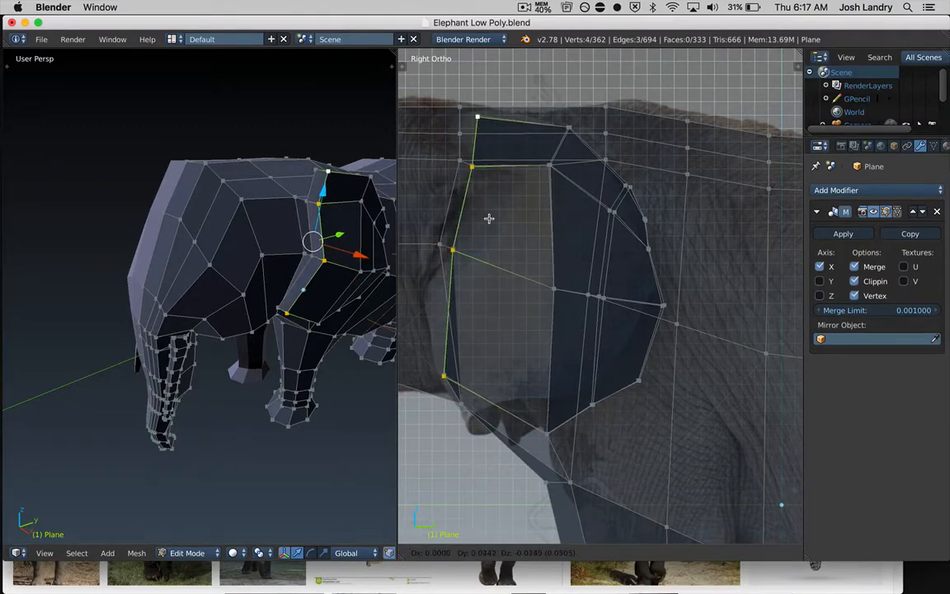
pyautogui.click(488, 218)
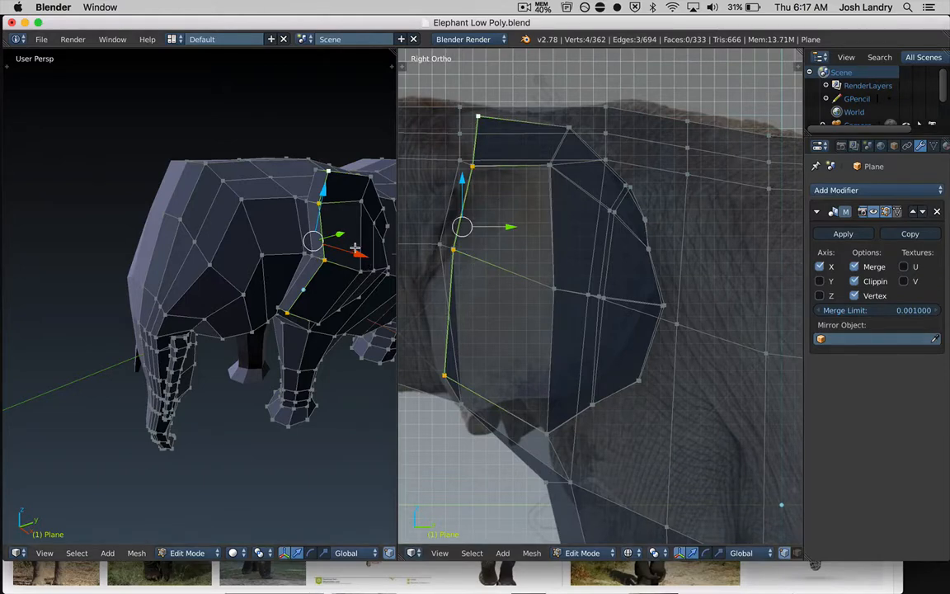
# - Select only the vertex pair at the upper rear corner of the ear's top flap and move it about 0.19 forward and slightly up
pyautogui.press('a')
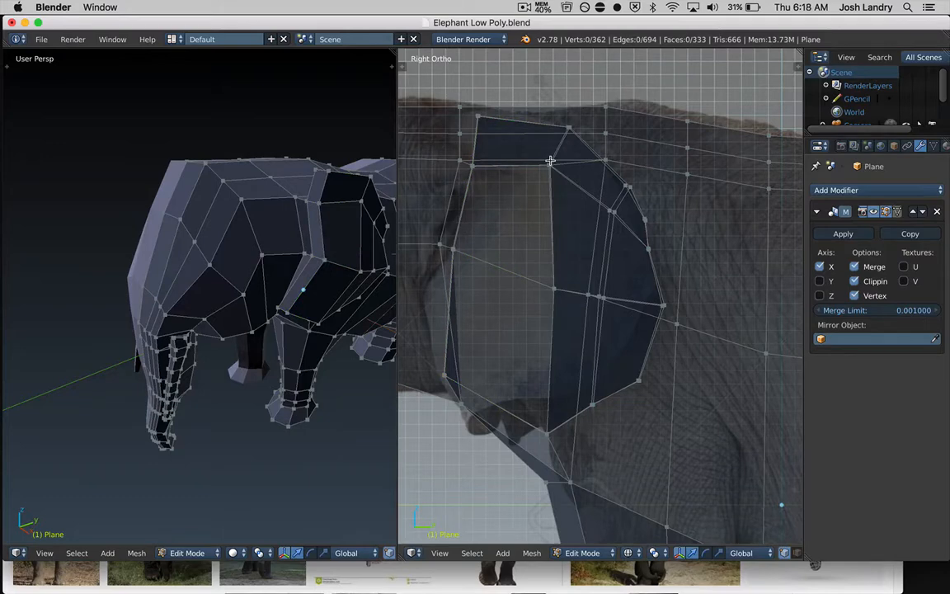
pyautogui.rightClick(569, 129)
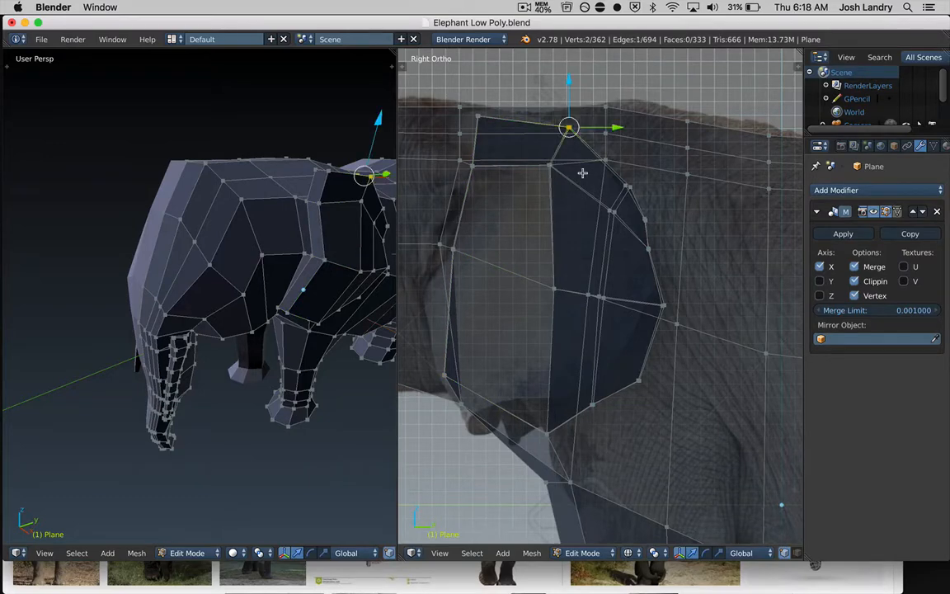
pyautogui.press('g')
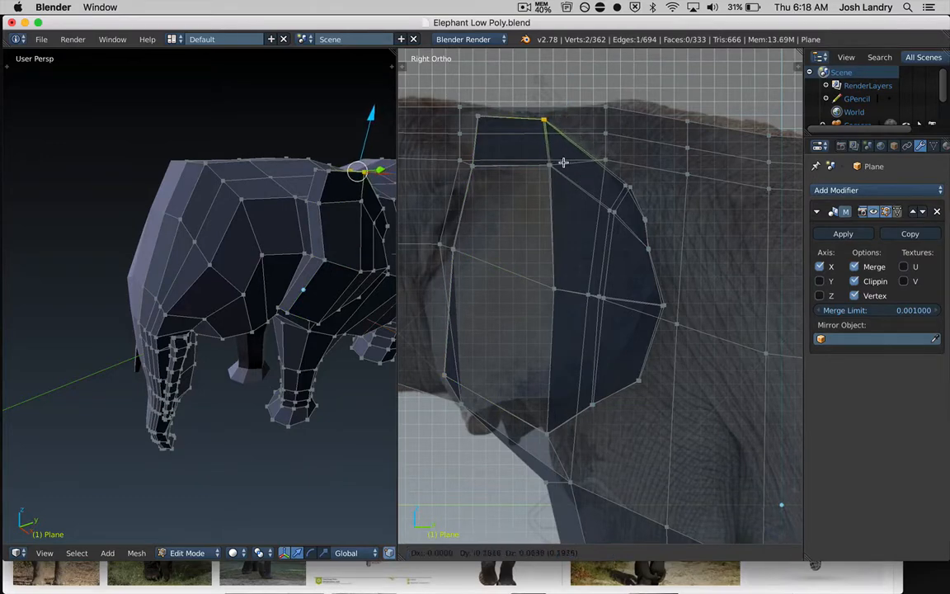
pyautogui.click(560, 156)
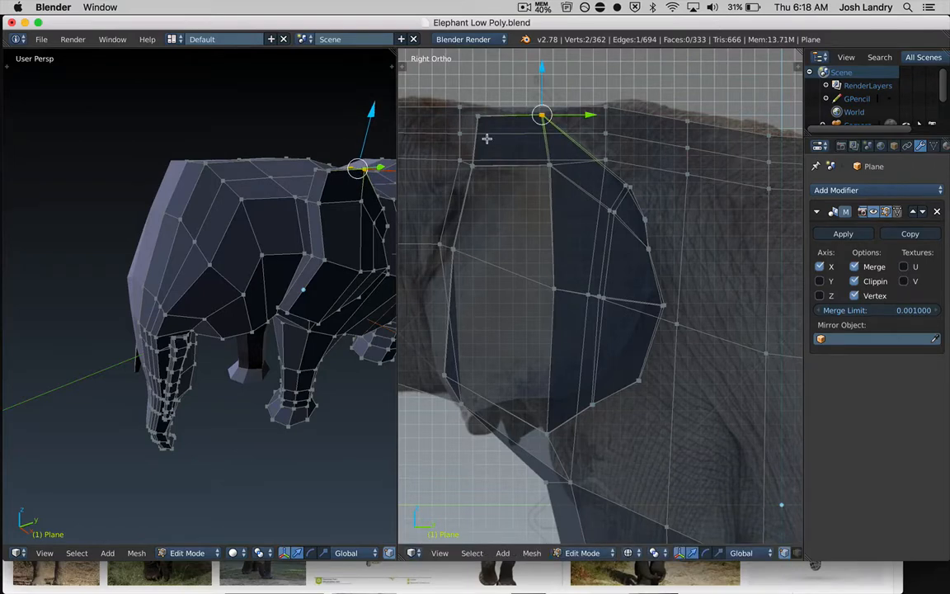
# - Select the vertex pair at the upper front corner of the ear's top flap and move it about 0.08 down and slightly backward
pyautogui.rightClick(483, 124)
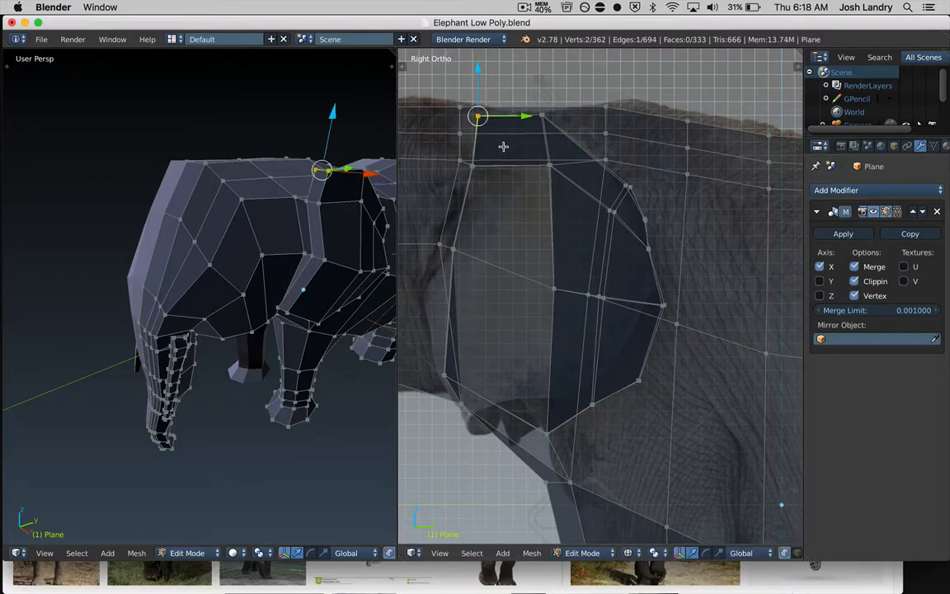
pyautogui.press('g')
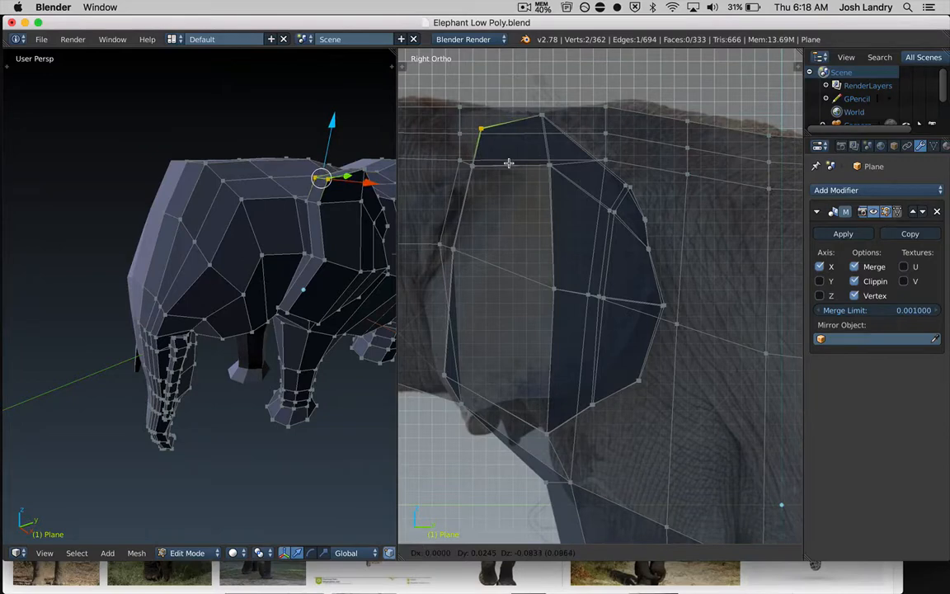
pyautogui.click(508, 163)
pyautogui.press('a')
pyautogui.moveTo(339, 227); pyautogui.dragTo(267, 259, button='middle')
pyautogui.scroll(2, 257, 214)
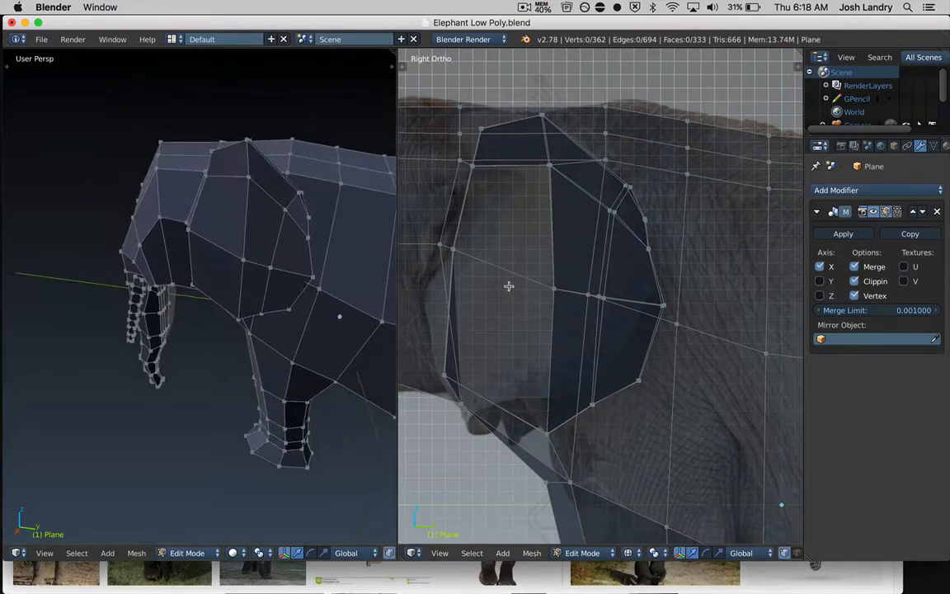
# - Select the vertex pair midway down the ear's front-to-back dividing edge and move it about 0.3 forward and 0.1 up
pyautogui.rightClick(553, 289)
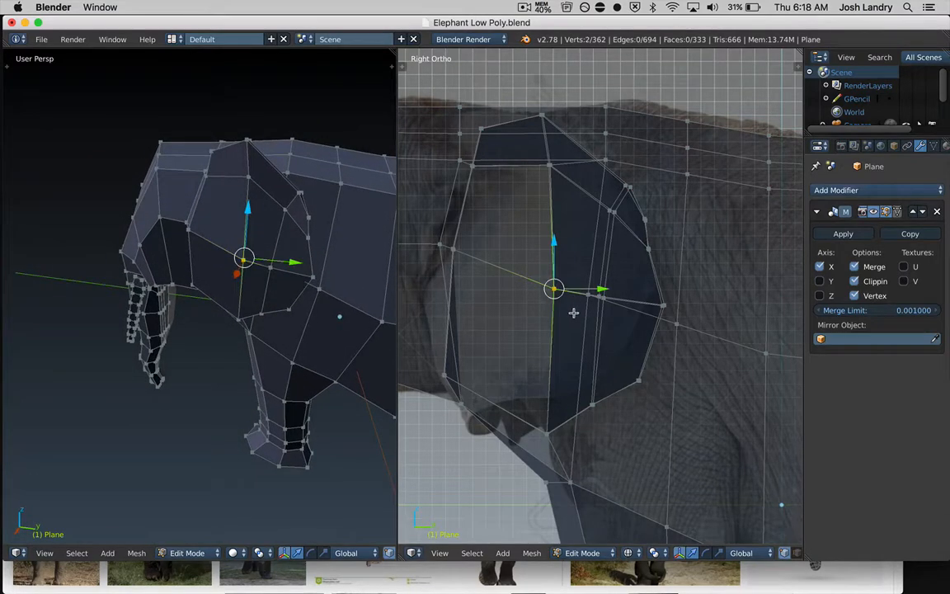
pyautogui.press('g')
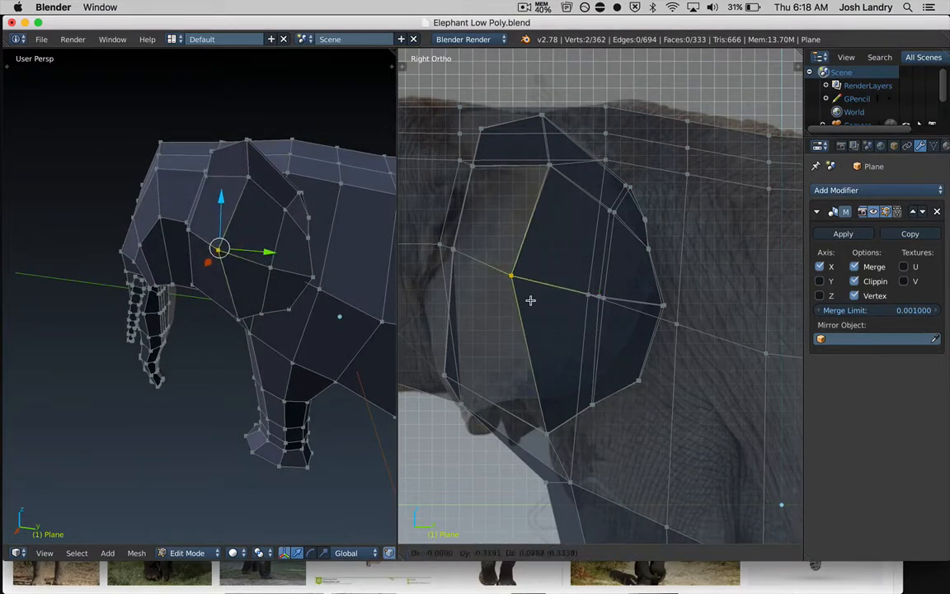
pyautogui.click(530, 300)
pyautogui.press('a')
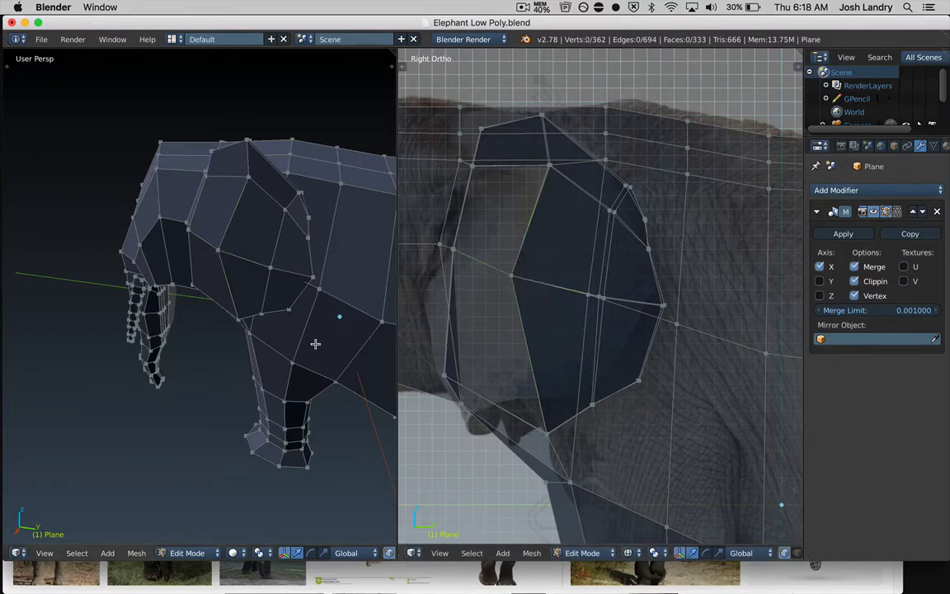
pyautogui.moveTo(313, 342); pyautogui.dragTo(310, 309, button='middle')
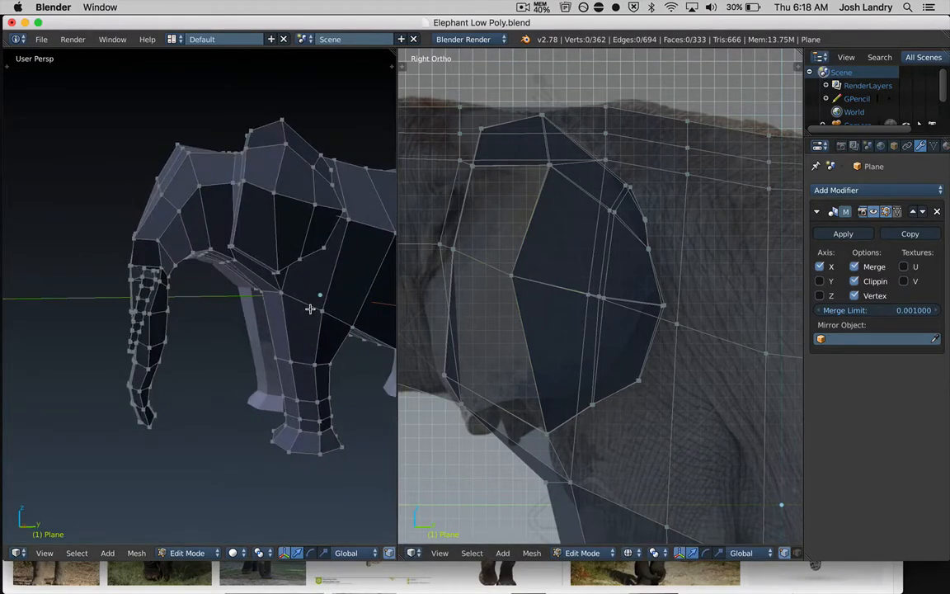
# - Select the vertex pair at the ear's lowest point and move it slightly forward and up, leaving nothing selected
pyautogui.rightClick(549, 432)
pyautogui.moveTo(240, 268)
pyautogui.mouseDown(button='middle')
pyautogui.moveTo(280, 286)
pyautogui.moveTo(285, 276)
pyautogui.moveTo(249, 271)
pyautogui.moveTo(252, 280)
pyautogui.mouseUp(button='middle')
pyautogui.scroll(3, 252, 281)
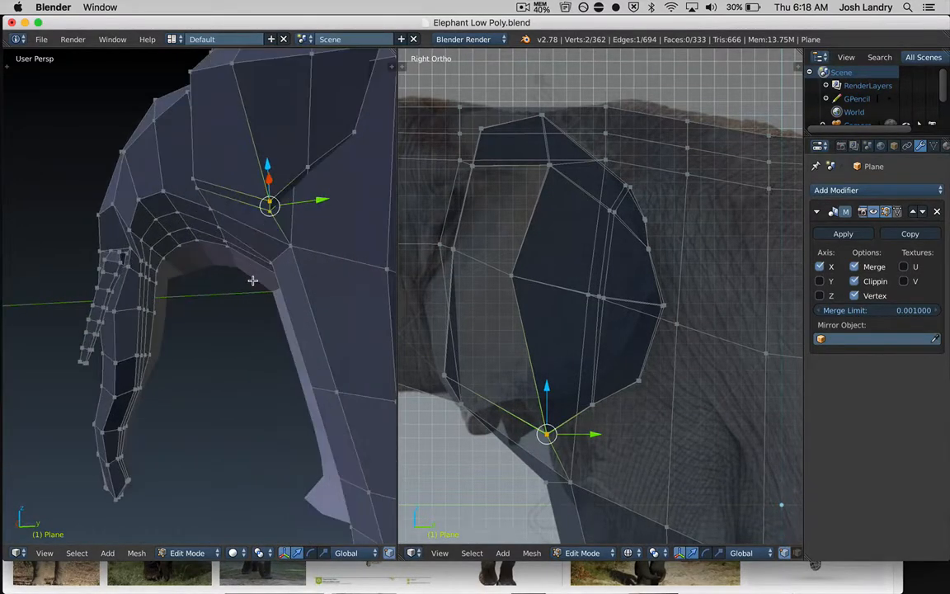
pyautogui.scroll(-2, 252, 280)
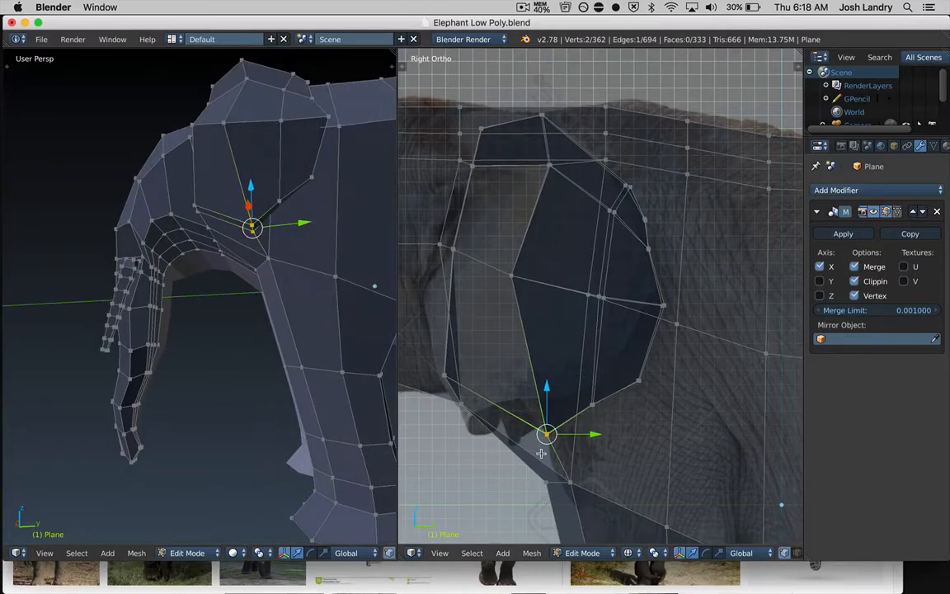
pyautogui.press('g')
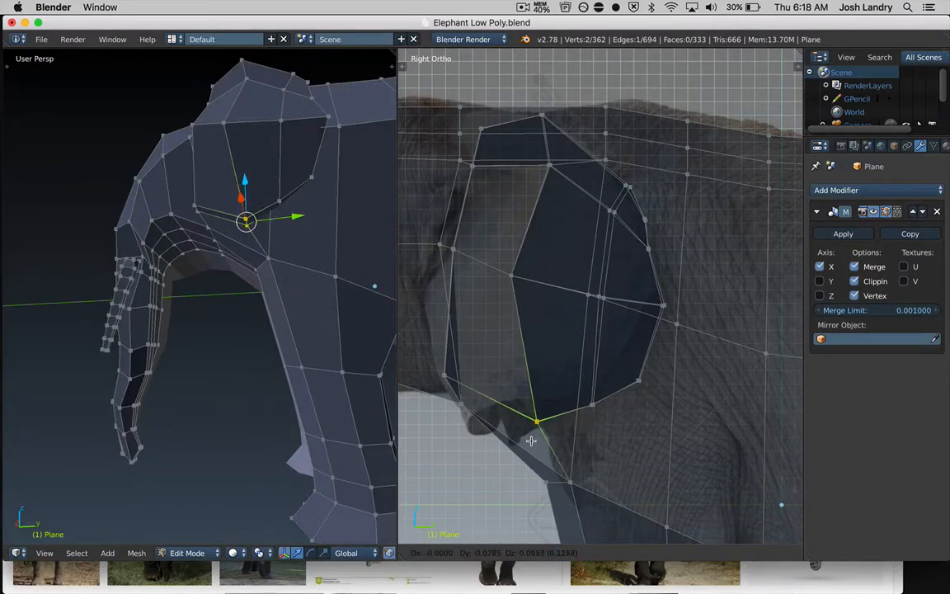
pyautogui.rightClick(531, 441)
pyautogui.moveTo(272, 291); pyautogui.dragTo(311, 326, button='middle')
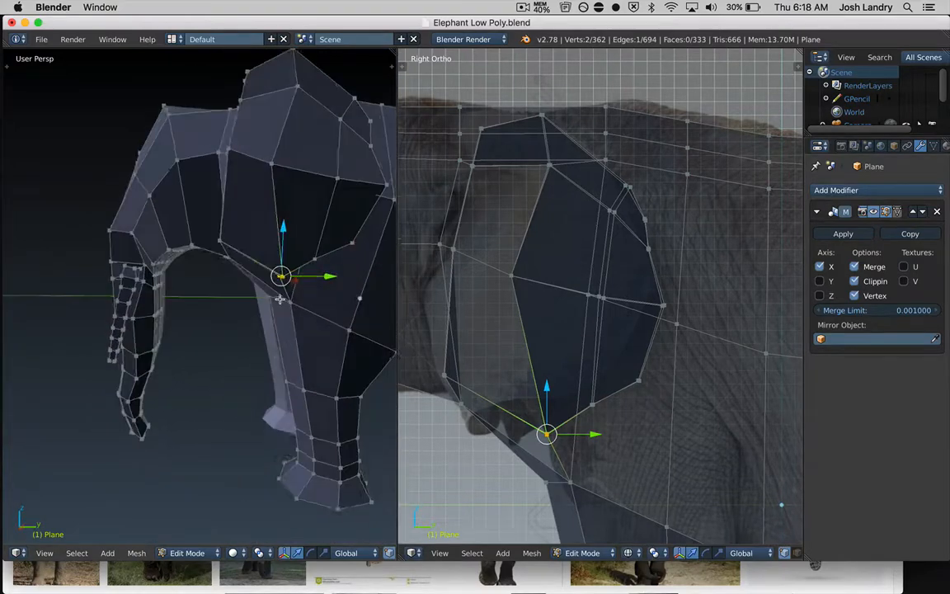
pyautogui.press('g')
pyautogui.click(564, 441)
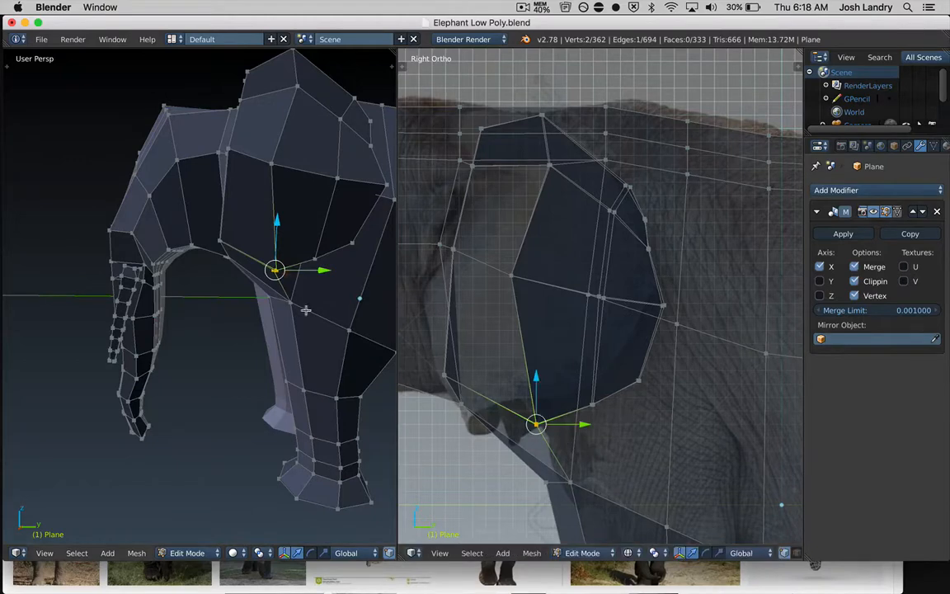
pyautogui.moveTo(307, 309); pyautogui.dragTo(251, 319, button='middle')
pyautogui.press('a')
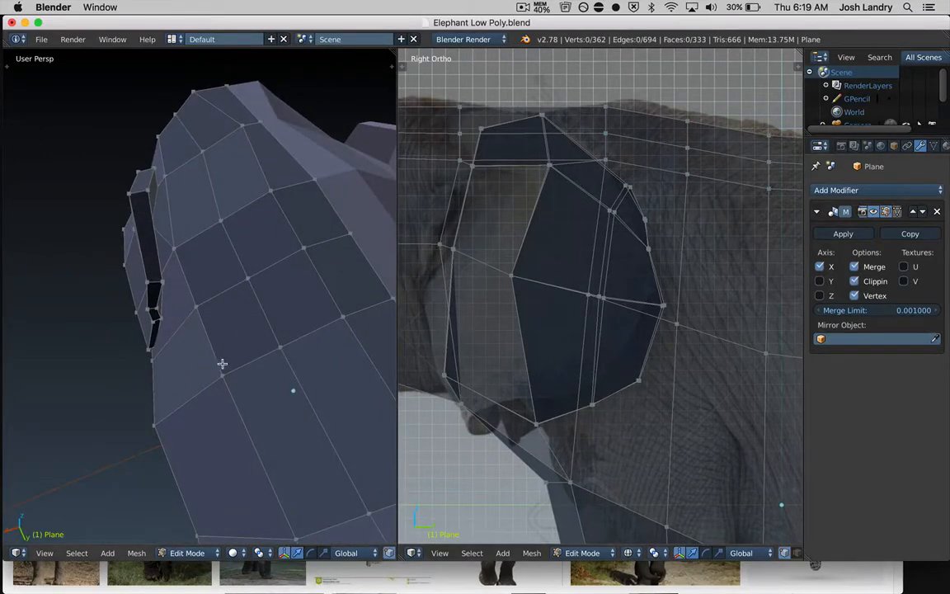
# - Select the body vertex just behind the ear's rear tip and move it slightly inward along X, leaving nothing selected
pyautogui.moveTo(222, 363); pyautogui.dragTo(205, 361, button='middle')
pyautogui.rightClick(191, 355)
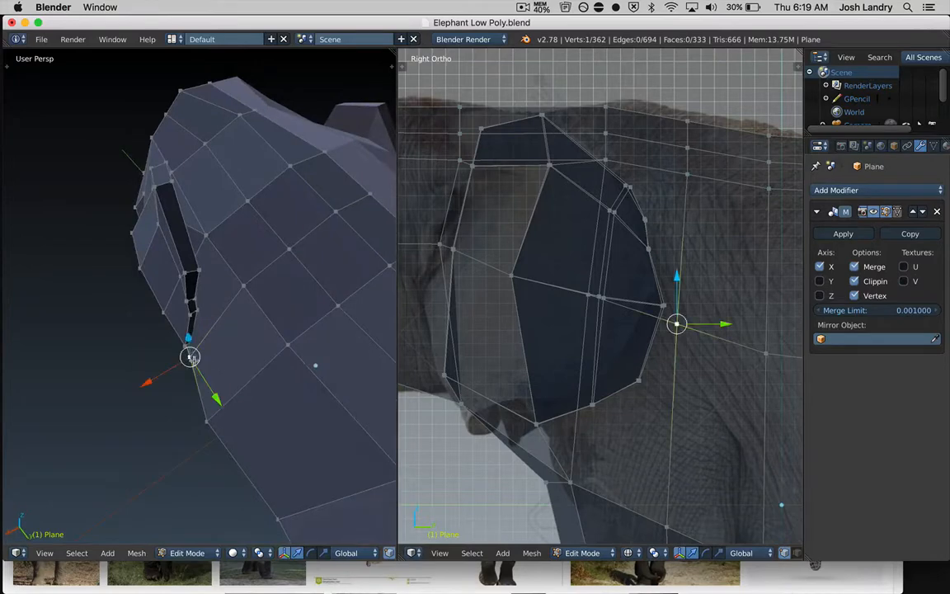
pyautogui.press('a')
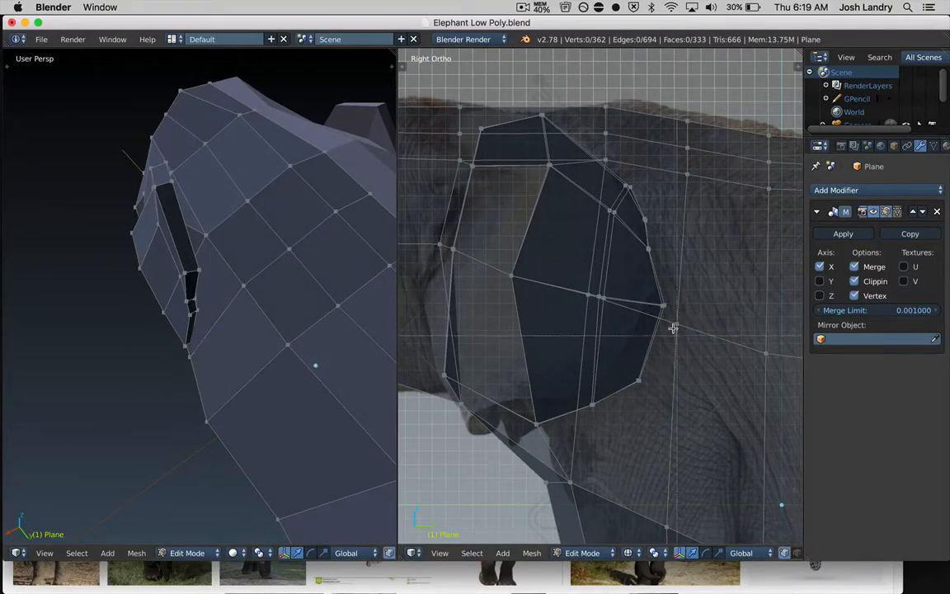
pyautogui.rightClick(676, 323)
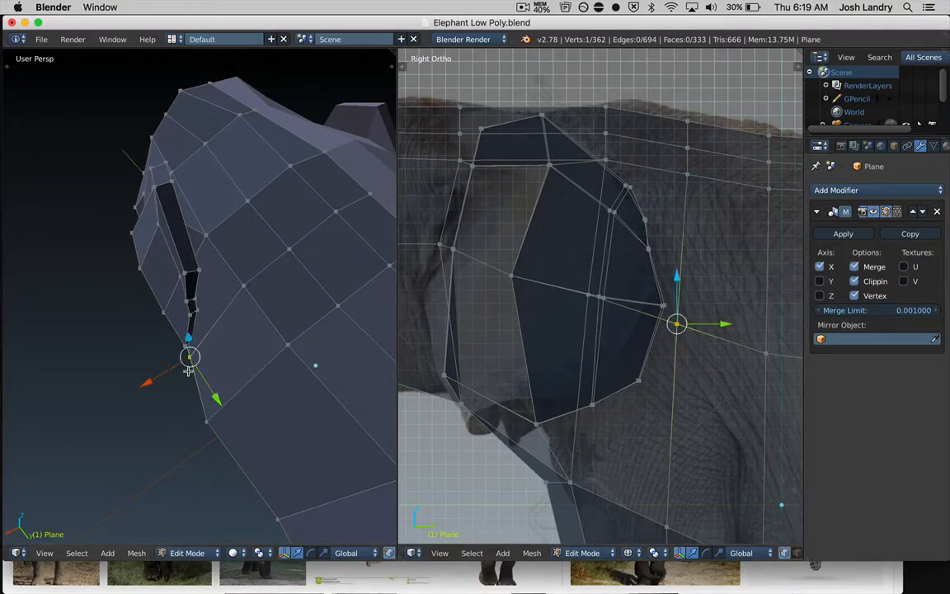
pyautogui.moveTo(154, 379); pyautogui.dragTo(164, 376)
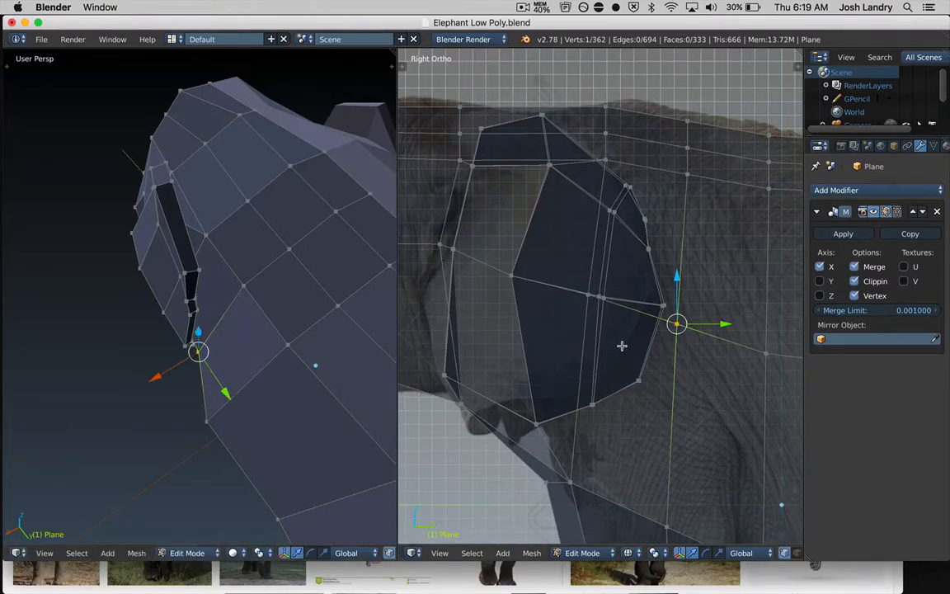
pyautogui.press('a')
pyautogui.moveTo(234, 371)
pyautogui.mouseDown(button='middle')
pyautogui.moveTo(212, 354)
pyautogui.moveTo(207, 363)
pyautogui.moveTo(219, 367)
pyautogui.mouseUp(button='middle')
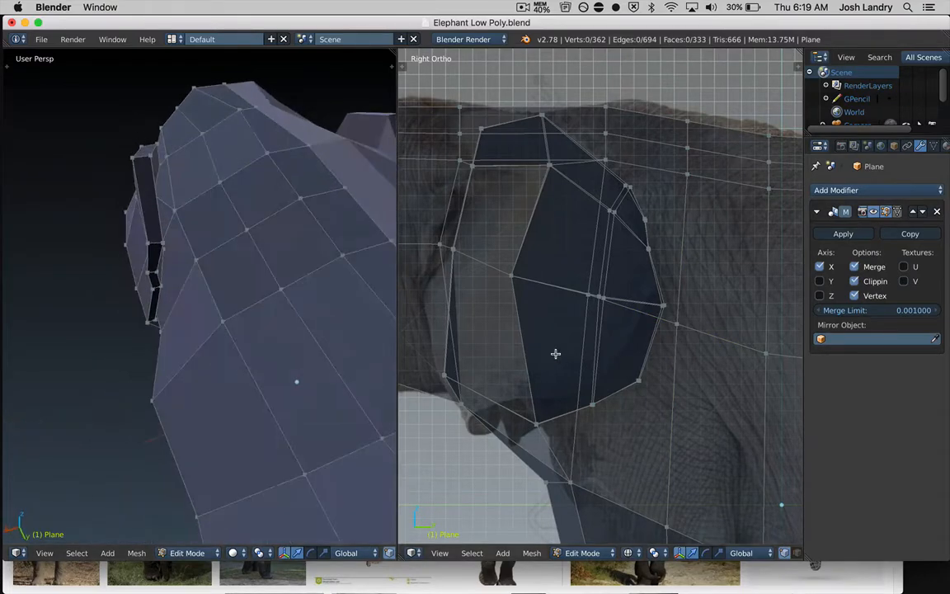
# - Try to pull two of the three clustered vertices near the middle of the ear outward along X
pyautogui.press('b')
pyautogui.moveTo(570, 283); pyautogui.dragTo(620, 312)
pyautogui.moveTo(171, 290); pyautogui.dragTo(244, 295, button='middle')
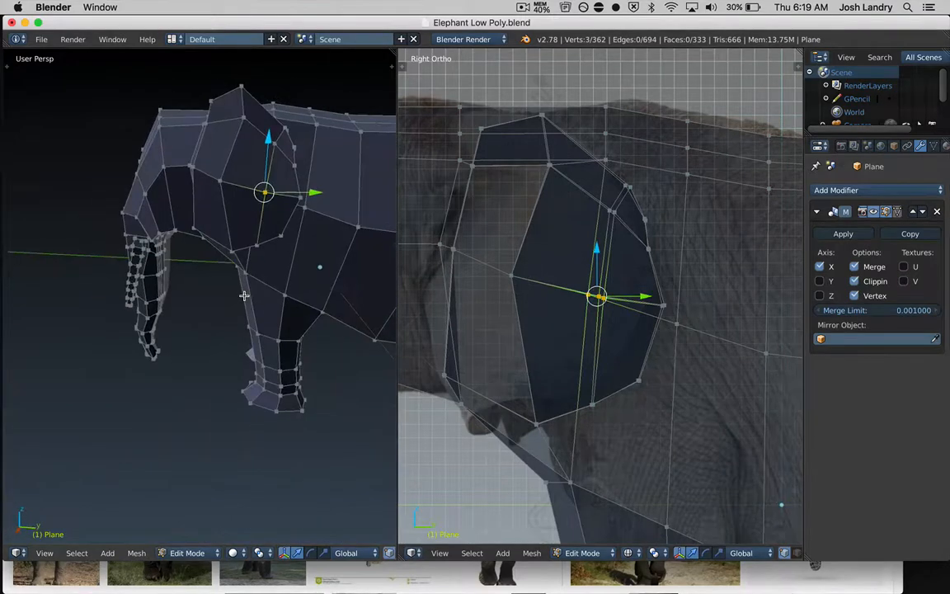
pyautogui.keyDown('shift'); pyautogui.rightClick(277, 206); pyautogui.keyUp('shift')
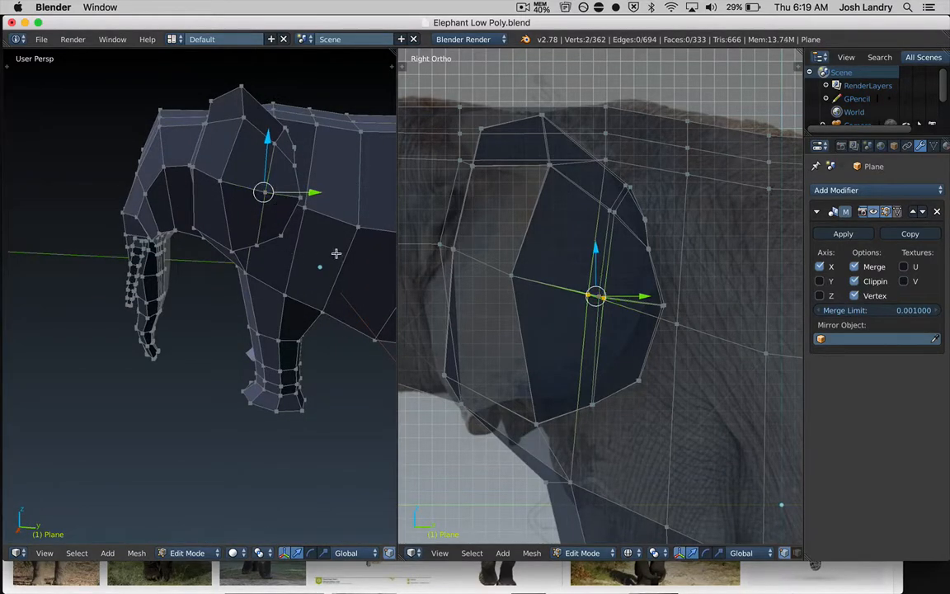
pyautogui.moveTo(587, 332); pyautogui.dragTo(503, 333, button='middle')
pyautogui.scroll(-1, 576, 343)
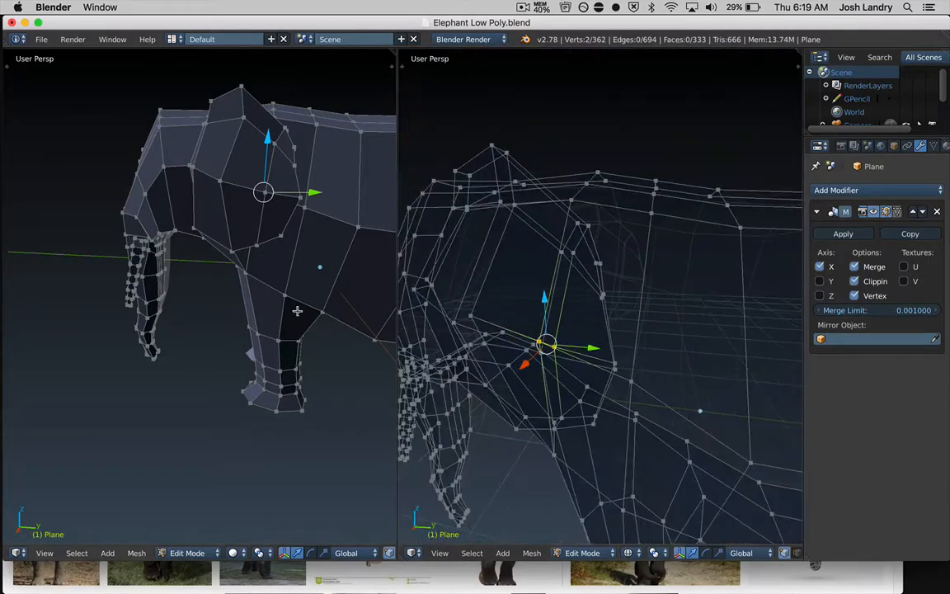
pyautogui.moveTo(233, 215); pyautogui.dragTo(227, 263, button='middle')
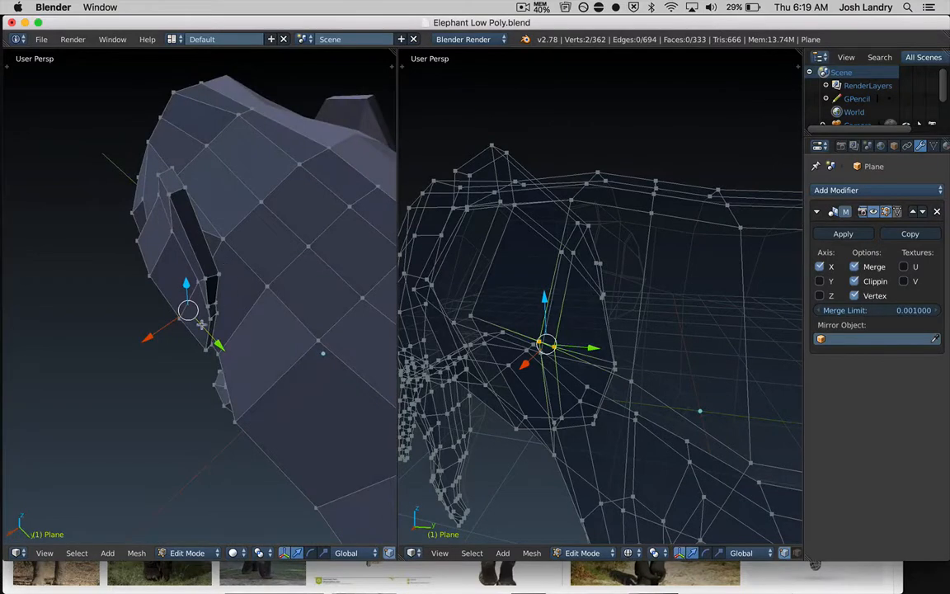
pyautogui.press('g')
pyautogui.press('x')
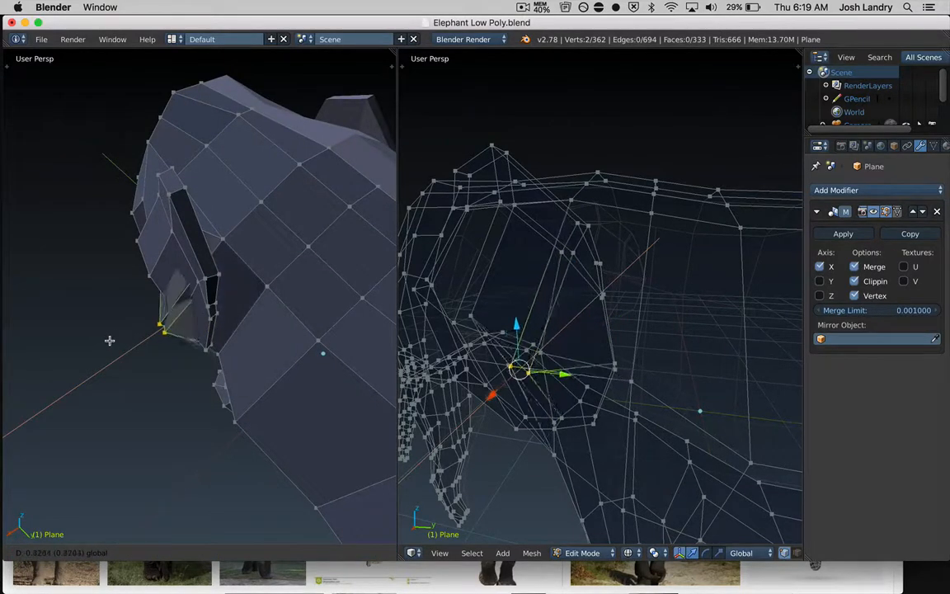
pyautogui.click(157, 332)
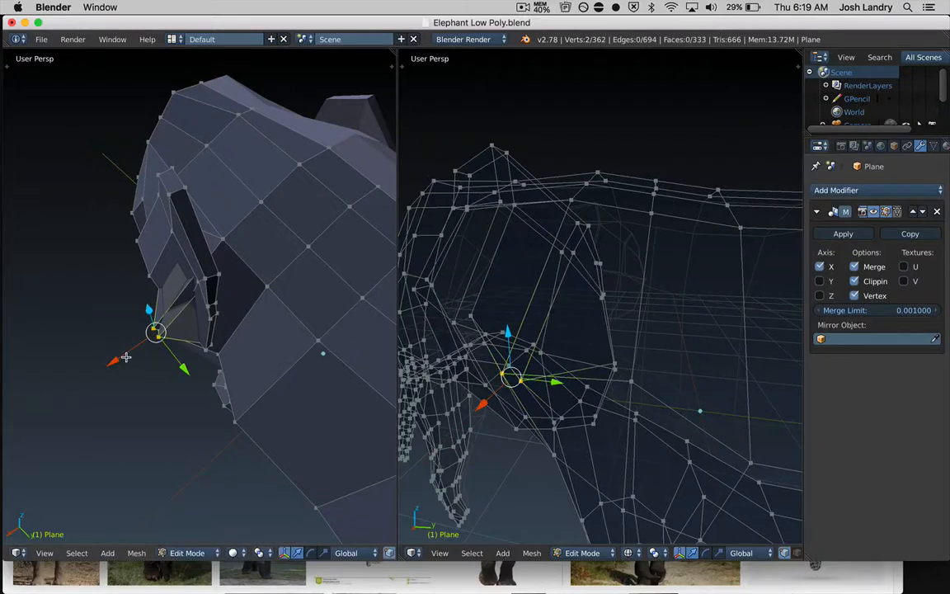
# - Undo the outward move of the mid-ear vertices, clear the selection and restore the right side view over the reference photo
pyautogui.hotkey('ctrl', 'z')
pyautogui.press('a')
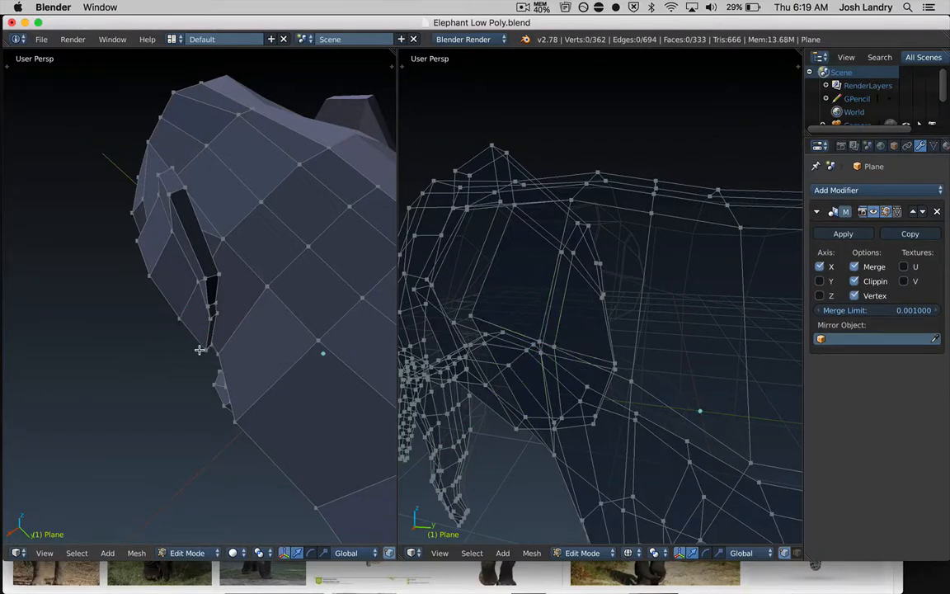
pyautogui.click(440, 552)
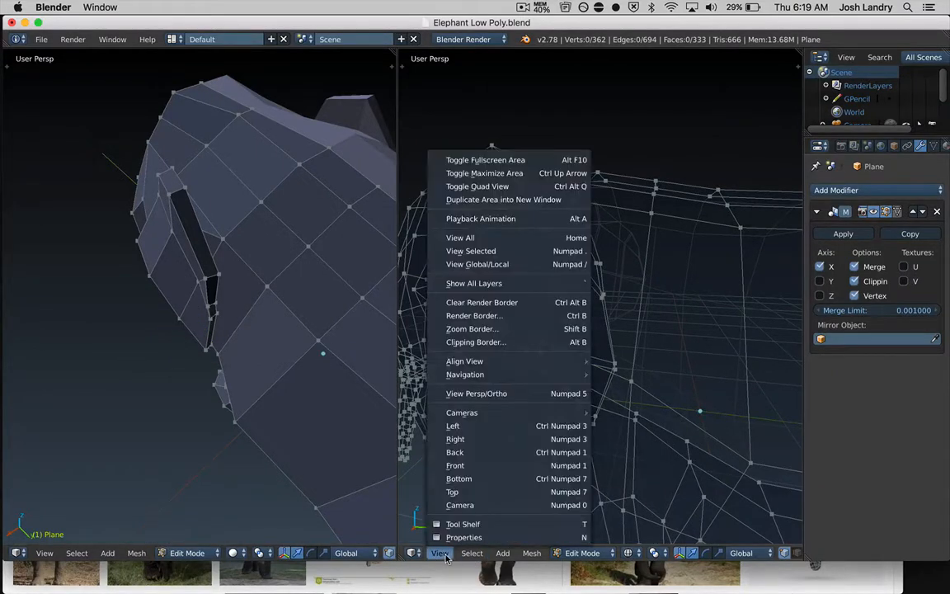
pyautogui.click(455, 406)
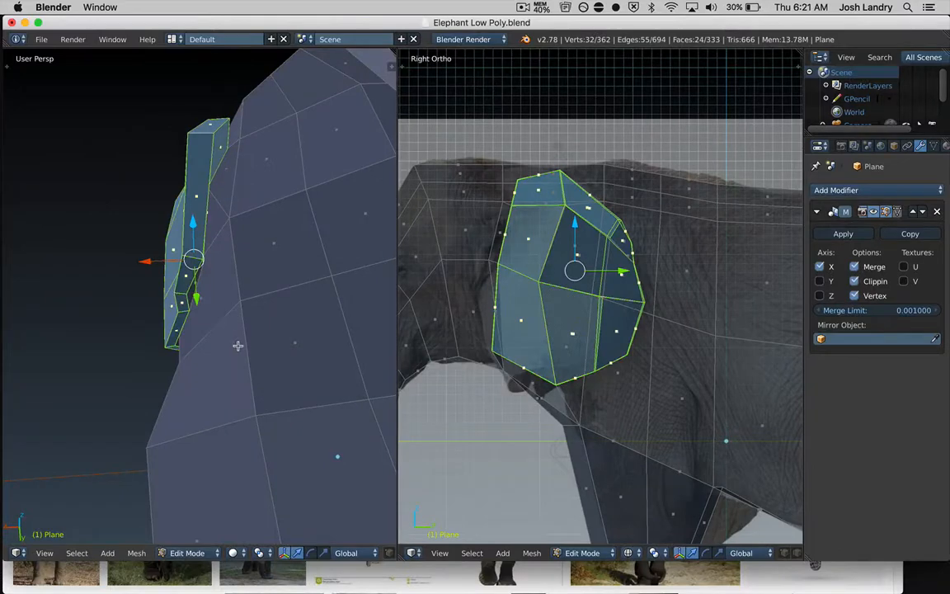
# - Rotate the selected ear about -4.35 degrees around the global Z axis and move it slightly outward along X, leaving nothing selected
pyautogui.moveTo(238, 346); pyautogui.dragTo(248, 365, button='middle')
pyautogui.press('r')
pyautogui.press('z')
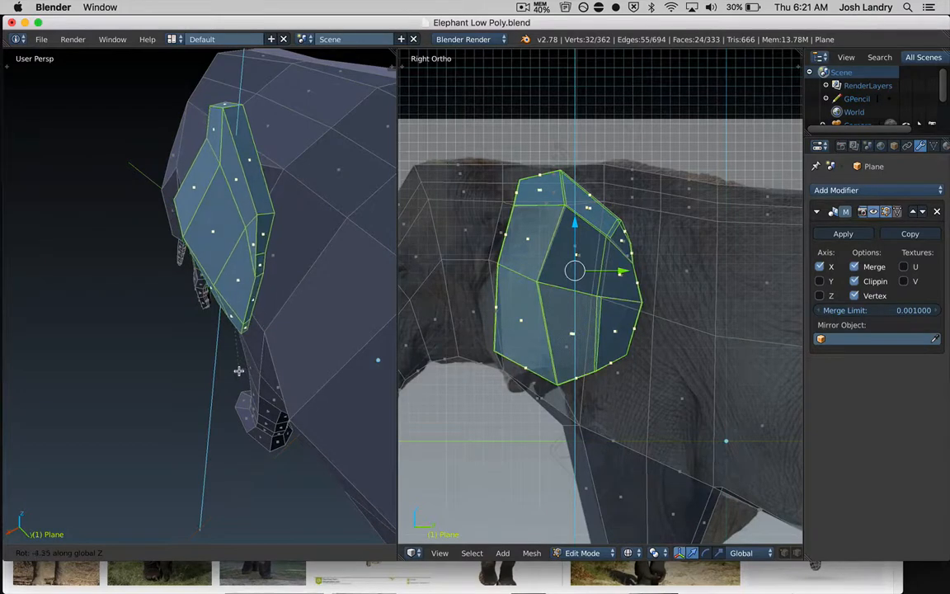
pyautogui.click(238, 371)
pyautogui.moveTo(194, 327); pyautogui.dragTo(169, 340, button='middle')
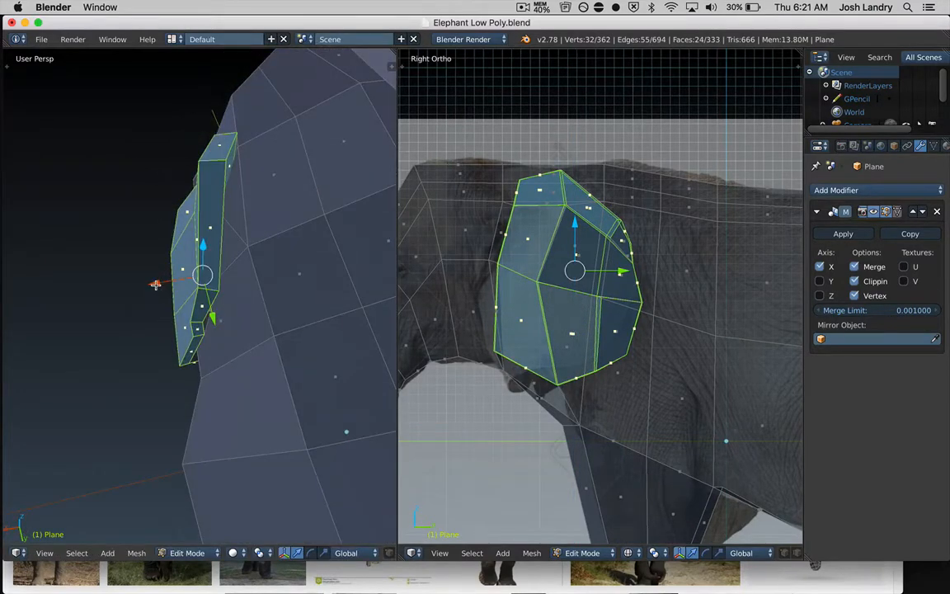
pyautogui.moveTo(155, 284); pyautogui.dragTo(150, 286)
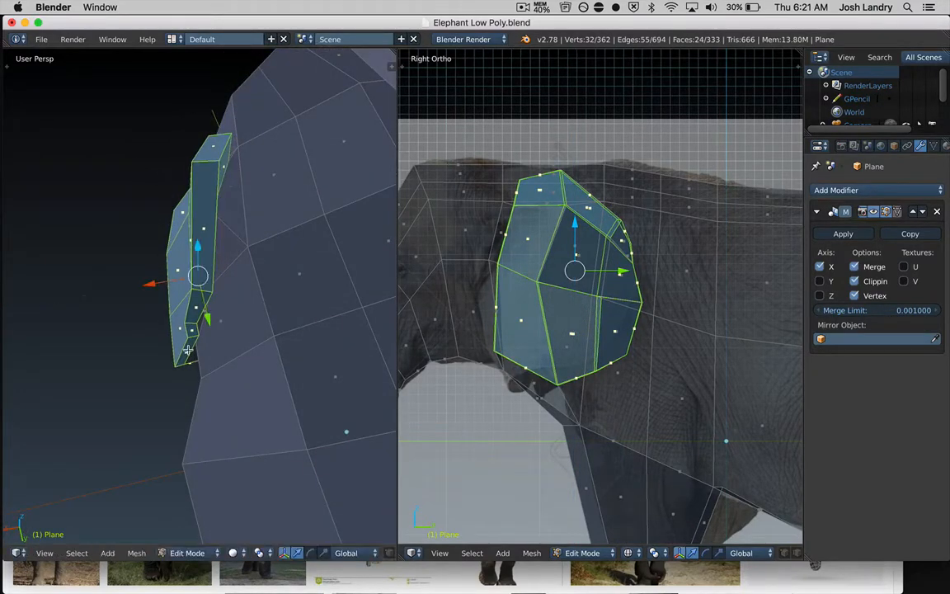
pyautogui.moveTo(201, 353); pyautogui.dragTo(178, 358, button='middle')
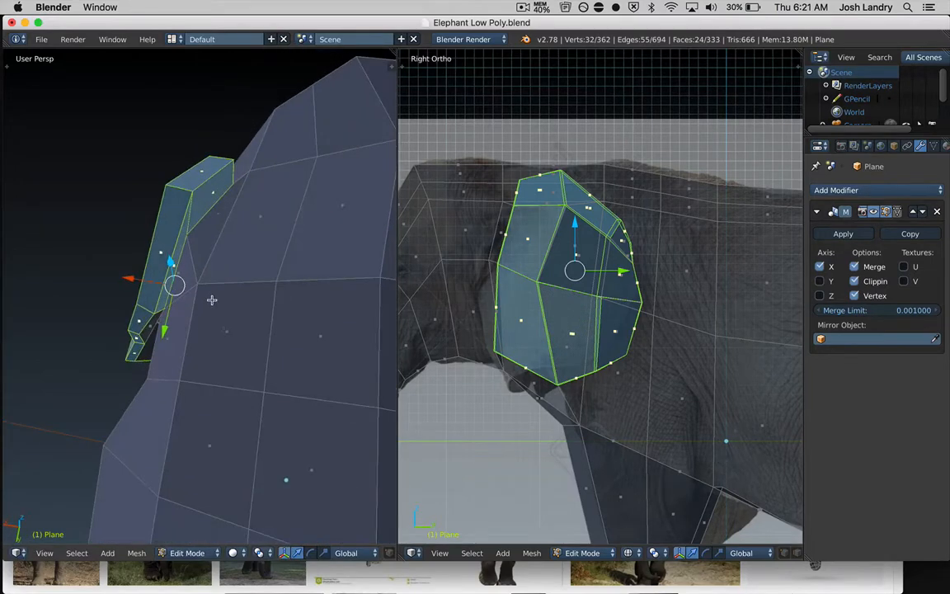
pyautogui.press('a')
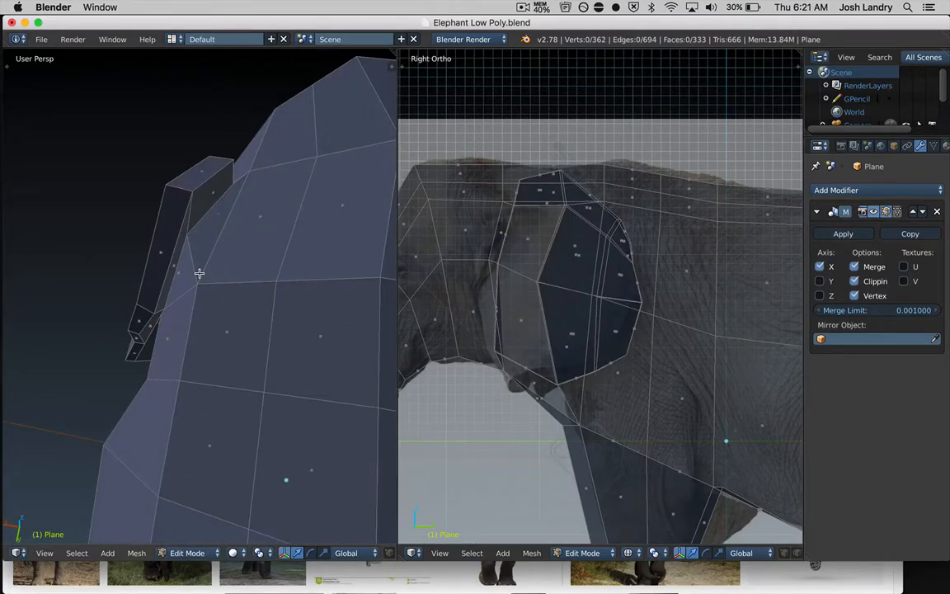
# - Using vertex selection, move the single inner vertex below the ear's peak about 0.12 inward along X toward the body
pyautogui.hotkey('ctrl', 'Tab')
pyautogui.click(196, 250)
pyautogui.rightClick(187, 235)
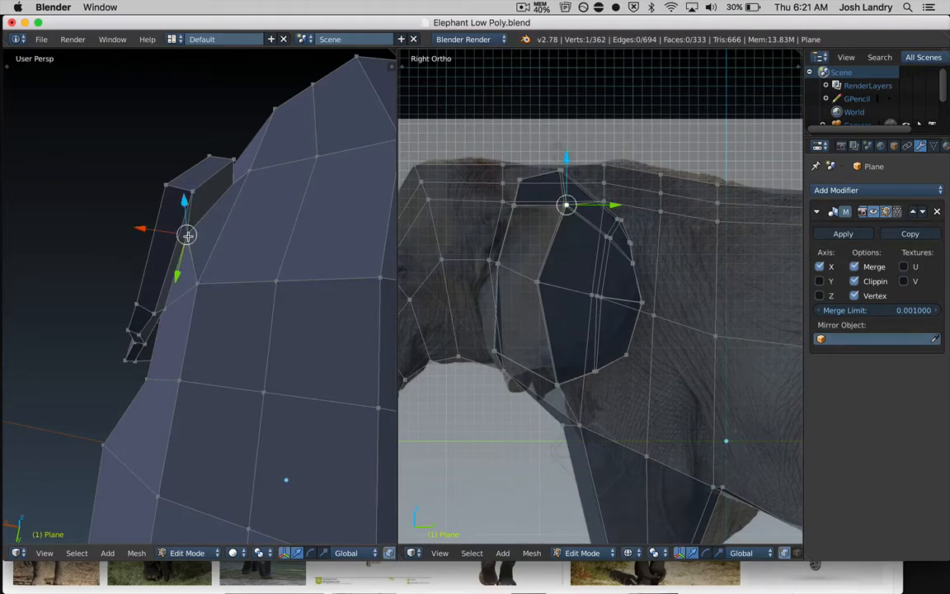
pyautogui.press('g')
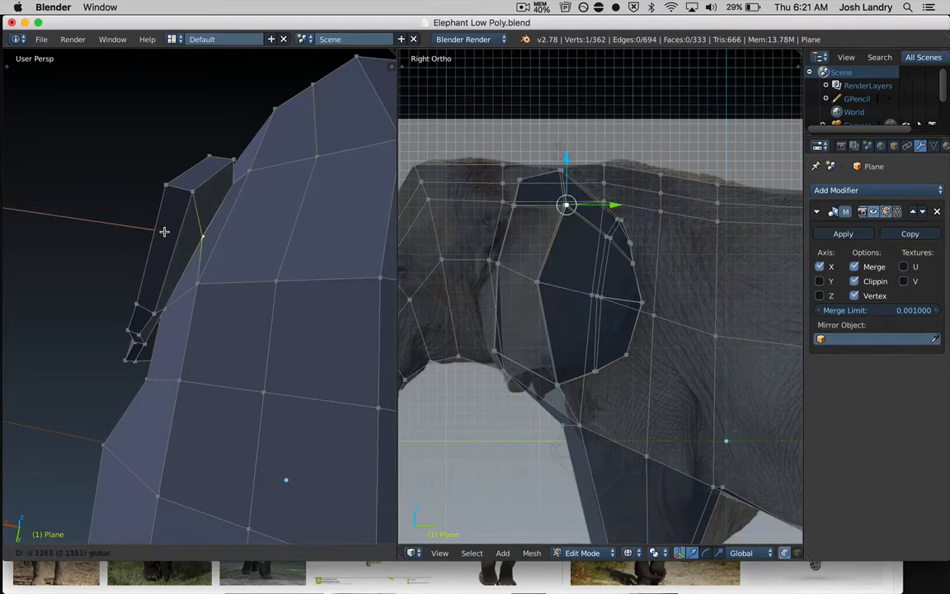
pyautogui.click(165, 230)
pyautogui.press('a')
pyautogui.moveTo(222, 346); pyautogui.dragTo(239, 316, button='middle')
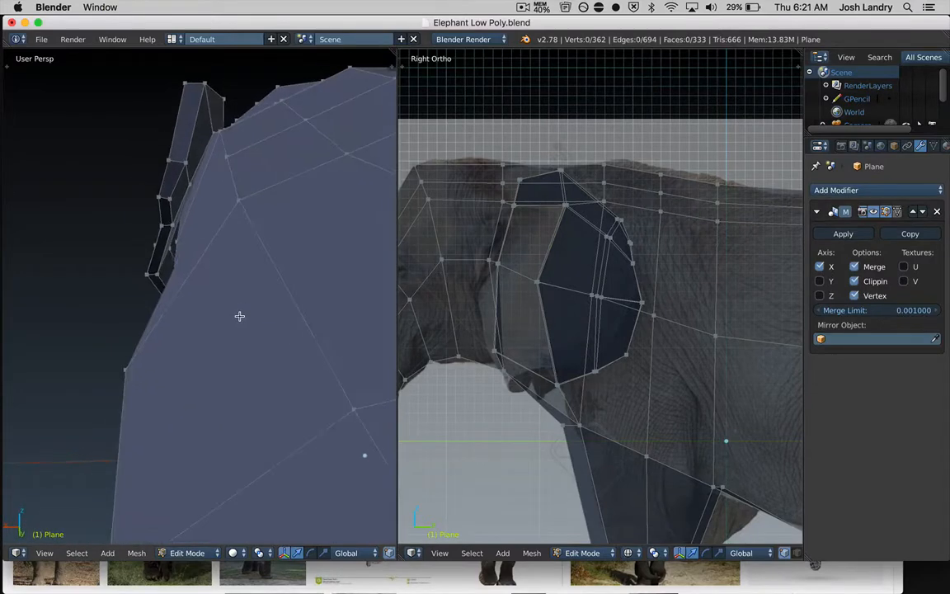
# - Move the single inner vertex at mid-height of the ear slightly inward along X toward the body
pyautogui.rightClick(176, 242)
pyautogui.moveTo(125, 243); pyautogui.dragTo(137, 243)
pyautogui.moveTo(171, 300); pyautogui.dragTo(218, 285, button='middle')
# - Using face selection, move the lower rear rim face and its adjoining inner face about 0.029 outward along X, then clear the selection
pyautogui.hotkey('ctrl', 'Tab')
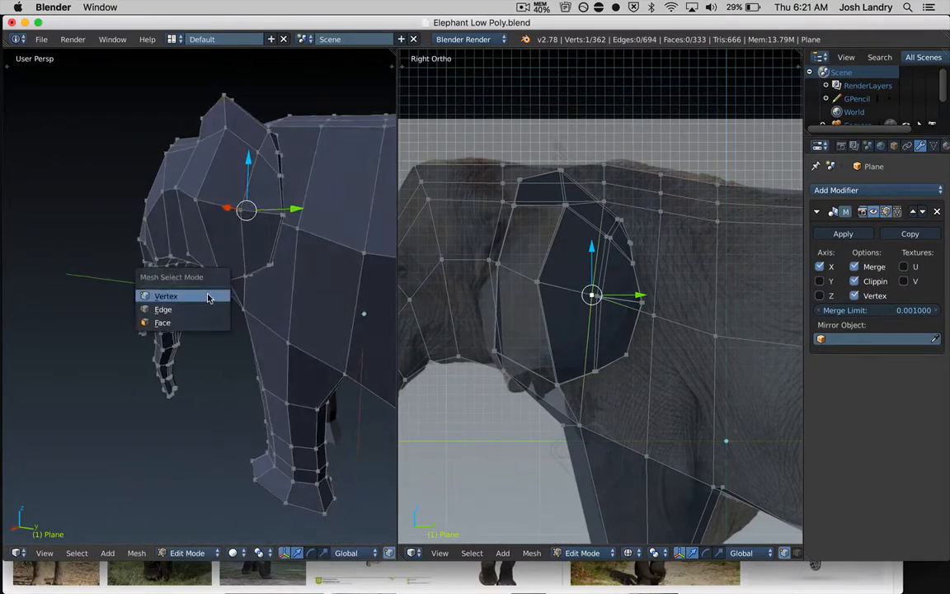
pyautogui.click(177, 266)
pyautogui.scroll(10, 267, 286)
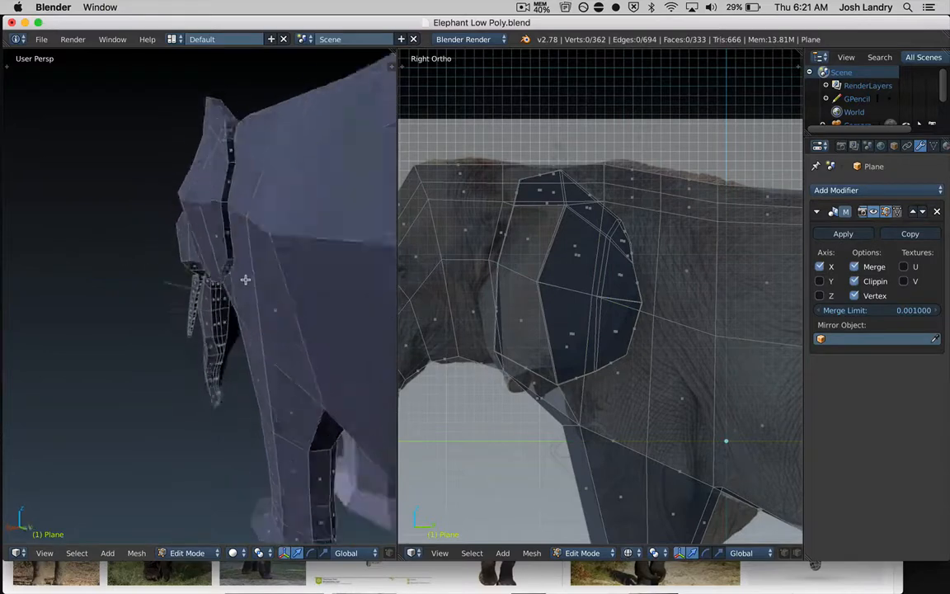
pyautogui.scroll(-8, 235, 297)
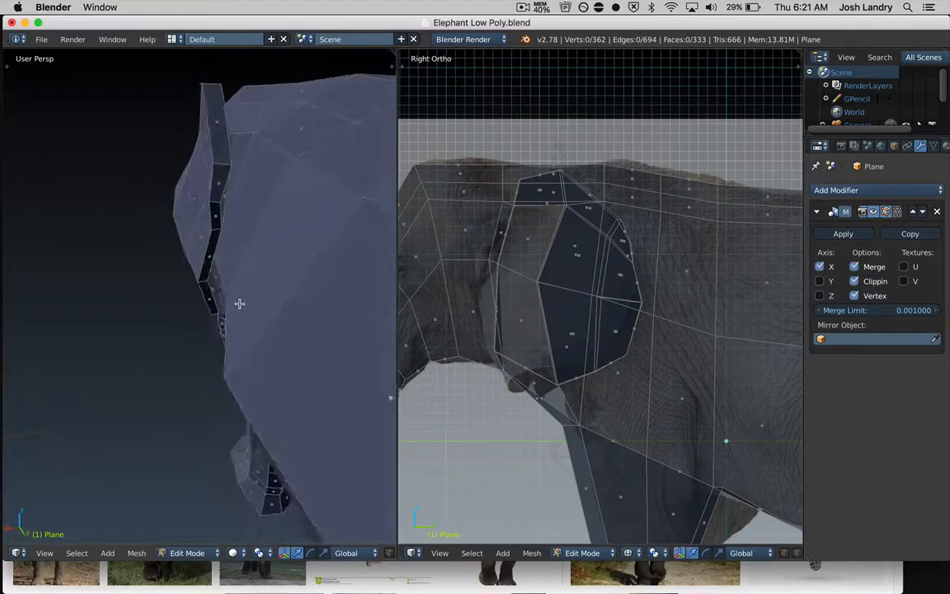
pyautogui.scroll(3, 244, 277)
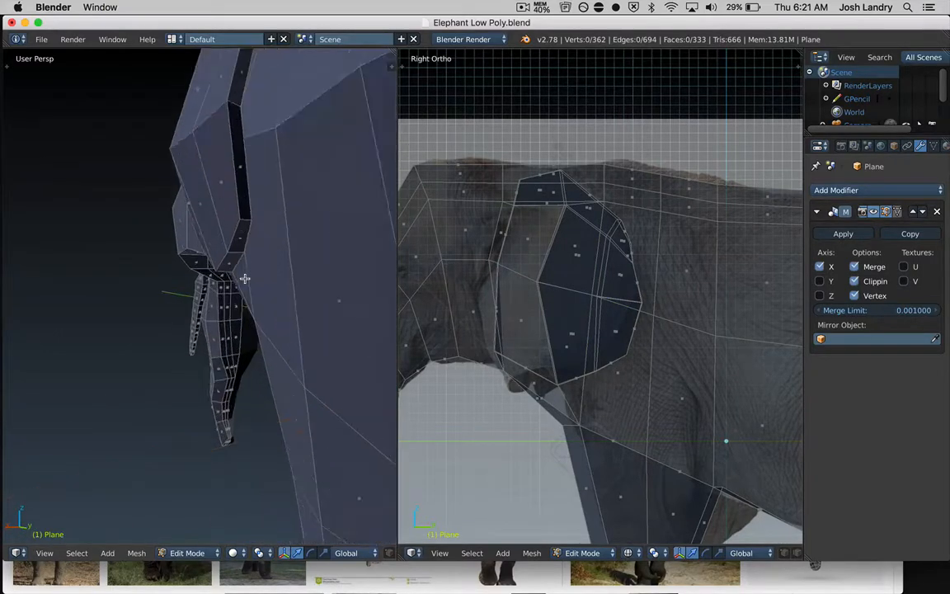
pyautogui.rightClick(234, 249)
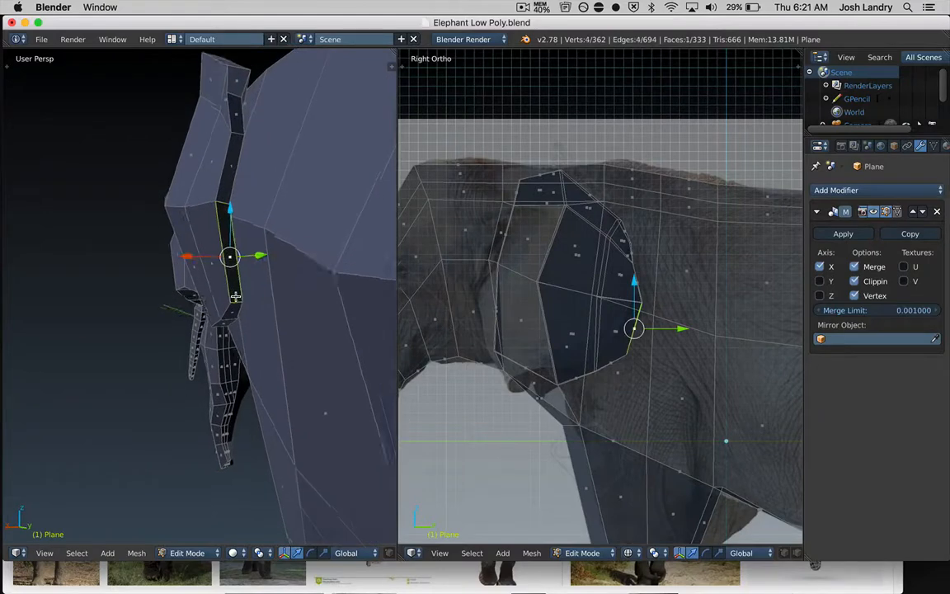
pyautogui.scroll(5, 239, 272)
pyautogui.moveTo(247, 328); pyautogui.dragTo(216, 329, button='middle')
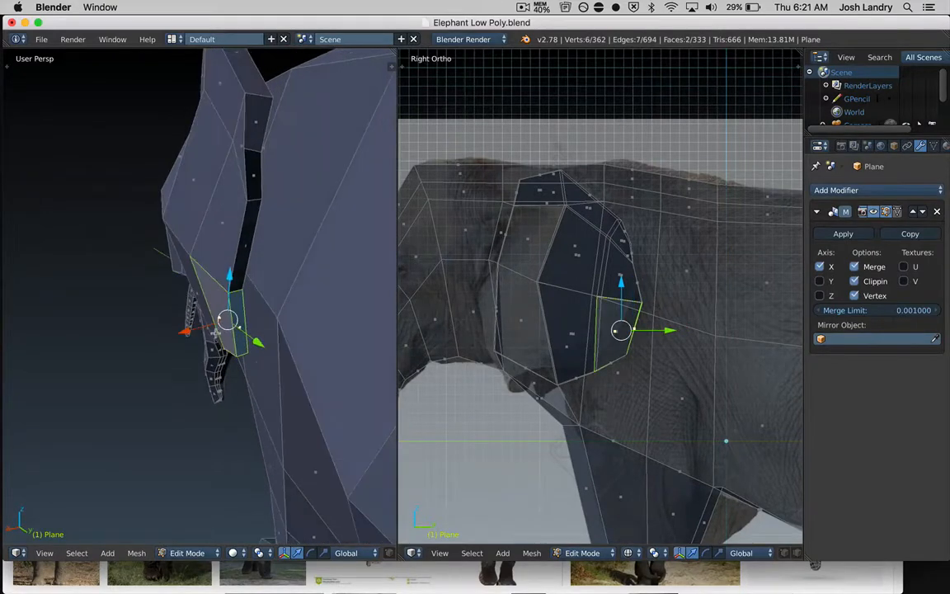
pyautogui.moveTo(186, 330); pyautogui.dragTo(183, 332)
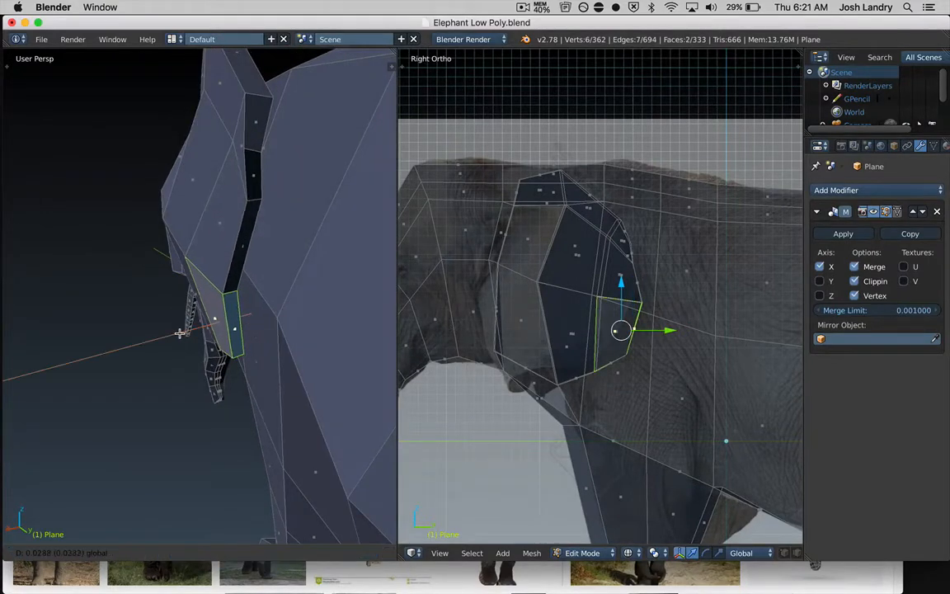
pyautogui.click(180, 332)
pyautogui.press('a')
# - Move the small rim face along the ear's bottom rear edge slightly outward along X, leaving nothing selected
pyautogui.moveTo(250, 382); pyautogui.dragTo(235, 335, button='middle')
pyautogui.rightClick(199, 238)
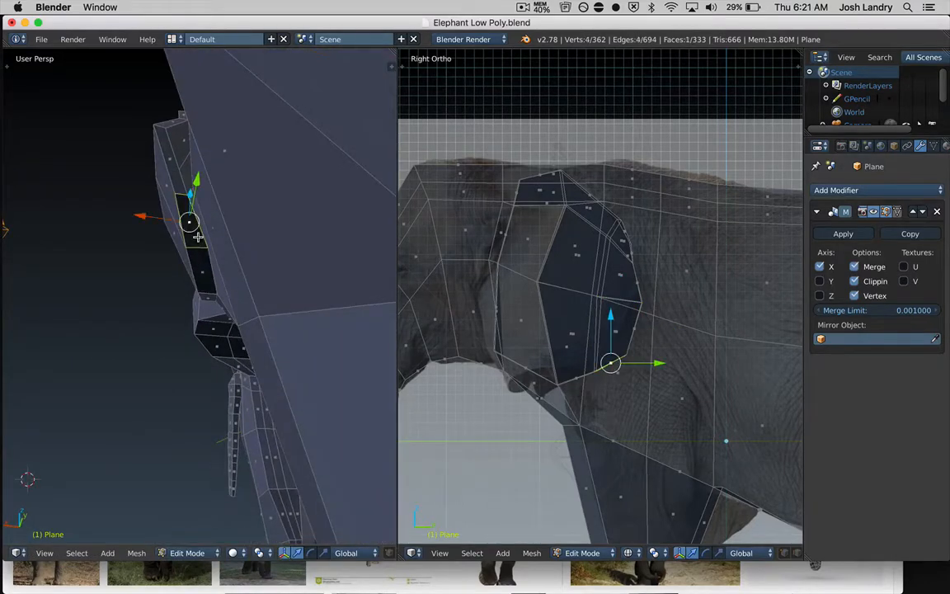
pyautogui.moveTo(142, 216); pyautogui.dragTo(138, 222)
pyautogui.press('a')
# - Using vertex selection, move the outer top front corner and peak vertices of the ear slightly inward along X, then deselect them
pyautogui.moveTo(195, 279); pyautogui.dragTo(213, 260, button='middle')
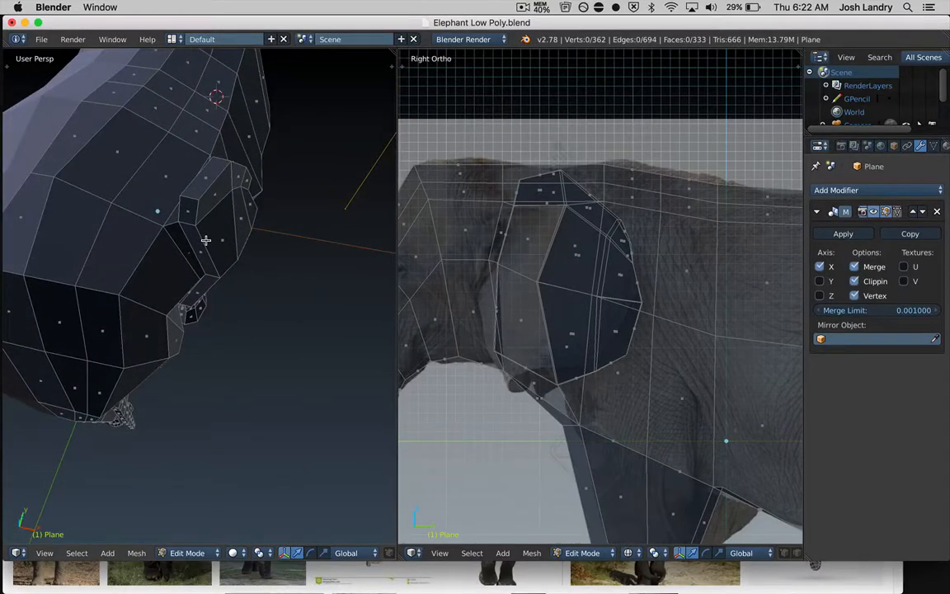
pyautogui.hotkey('ctrl', 'Tab')
pyautogui.click(206, 213)
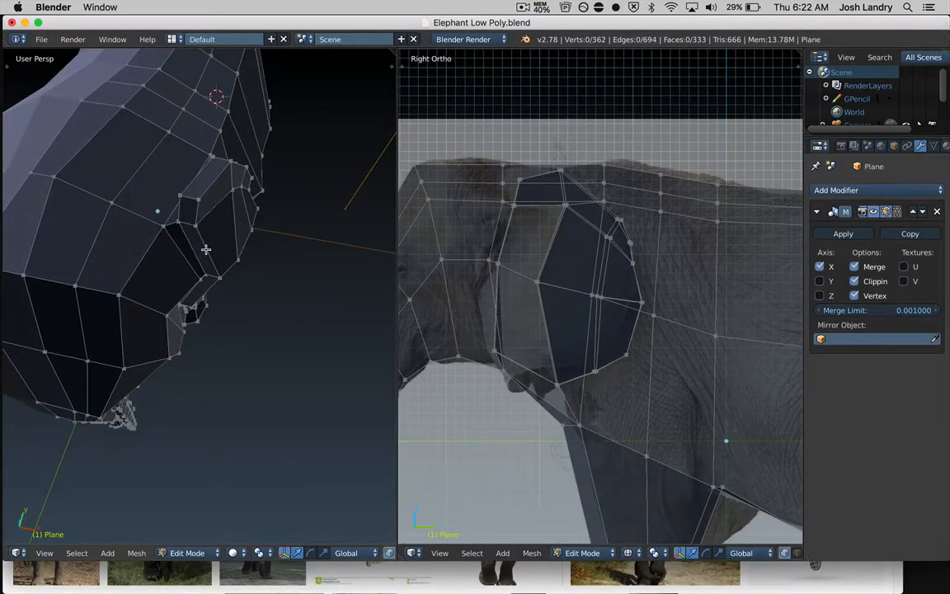
pyautogui.moveTo(209, 234); pyautogui.dragTo(188, 212, button='middle')
pyautogui.rightClick(190, 211)
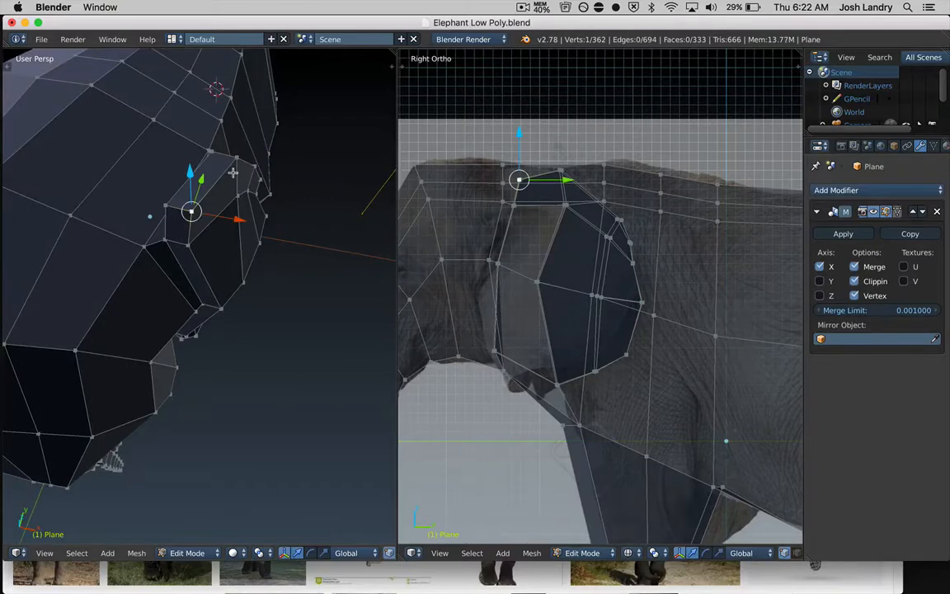
pyautogui.keyDown('shift'); pyautogui.rightClick(235, 160); pyautogui.keyUp('shift')
pyautogui.moveTo(261, 192); pyautogui.dragTo(256, 192)
pyautogui.press('a')
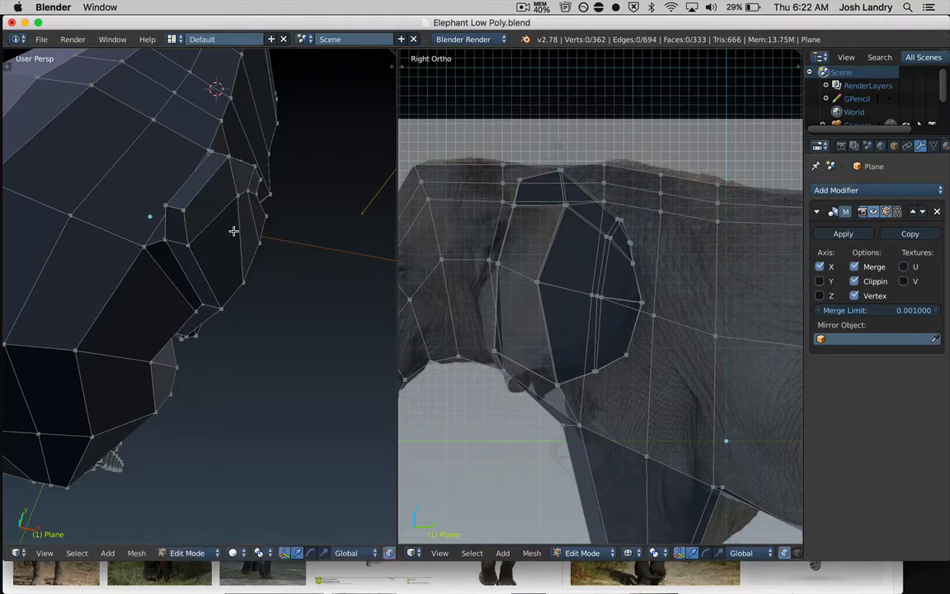
# - Shift the outer front-edge vertex just below the ear's top corner along X
pyautogui.moveTo(234, 231); pyautogui.dragTo(195, 233, button='middle')
pyautogui.rightClick(217, 210)
pyautogui.press('g')
pyautogui.press('x')
pyautogui.click(244, 259)
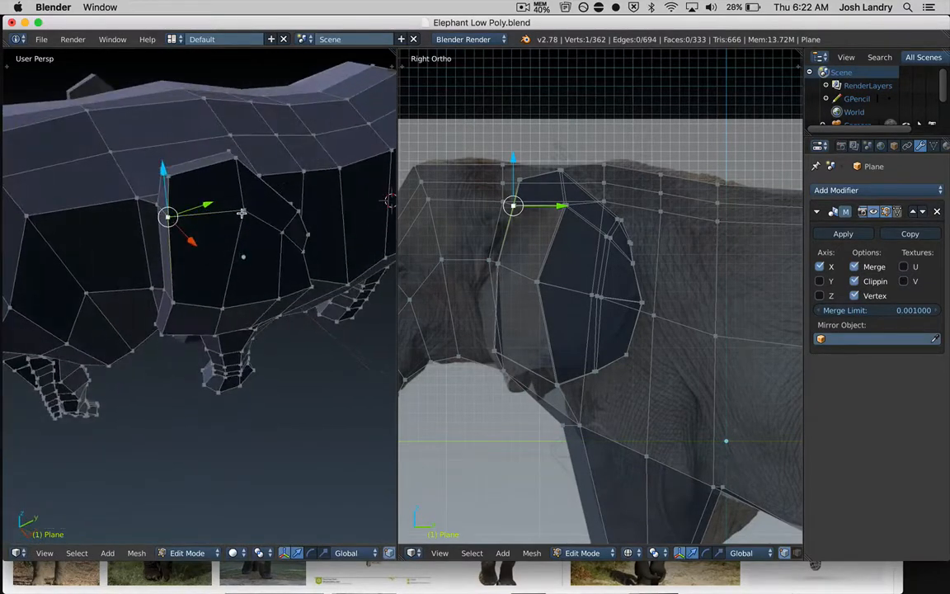
# - Nudge the same upper front-edge vertex slightly outward along X and clear the selection
pyautogui.rightClick(245, 216)
pyautogui.keyDown('shift'); pyautogui.rightClick(279, 235); pyautogui.keyUp('shift')
pyautogui.moveTo(245, 249); pyautogui.dragTo(216, 206, button='middle')
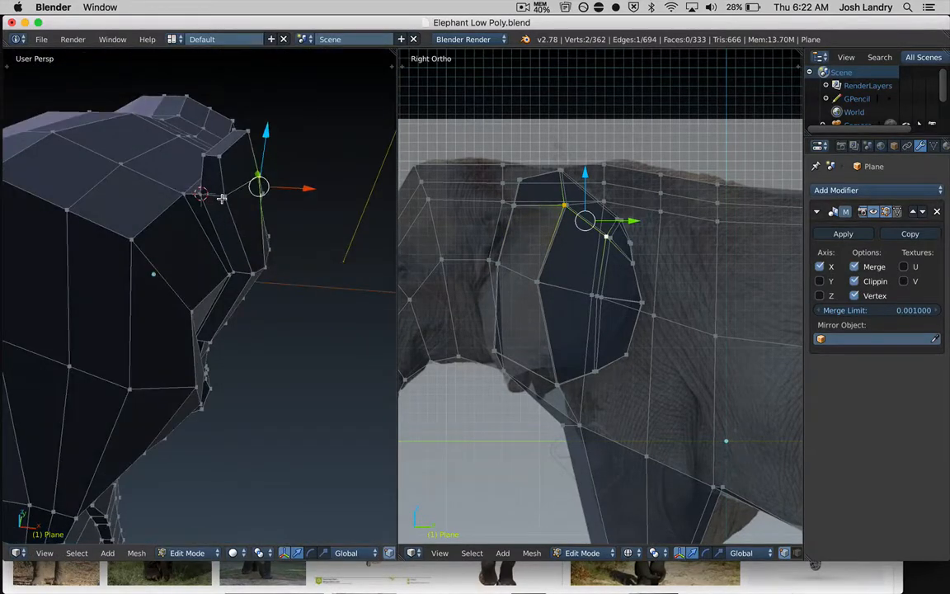
pyautogui.rightClick(222, 197)
pyautogui.moveTo(273, 199); pyautogui.dragTo(277, 201)
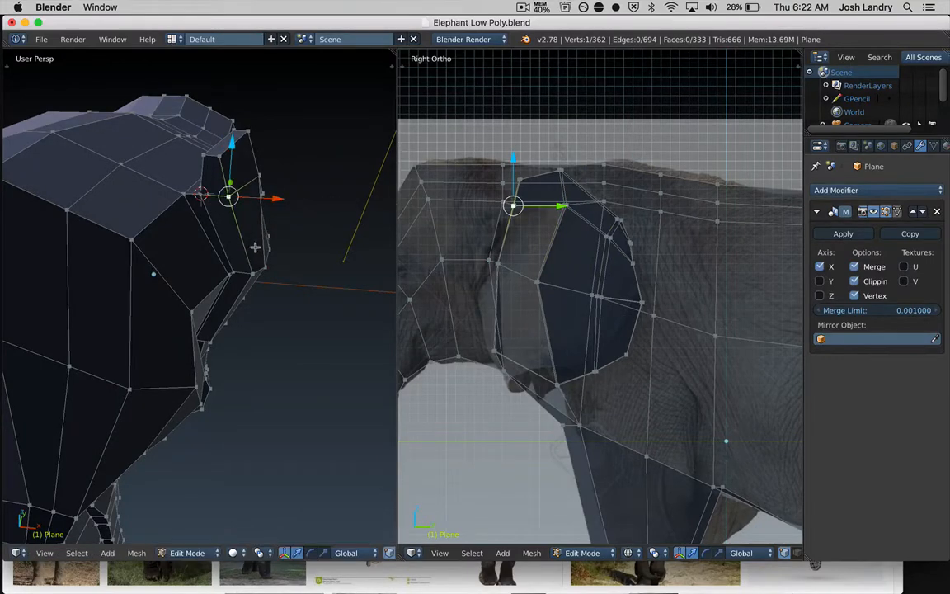
pyautogui.press('a')
# - Move the vertex at the ear's lower rear corner slightly outward along X
pyautogui.moveTo(259, 270); pyautogui.dragTo(184, 333, button='middle')
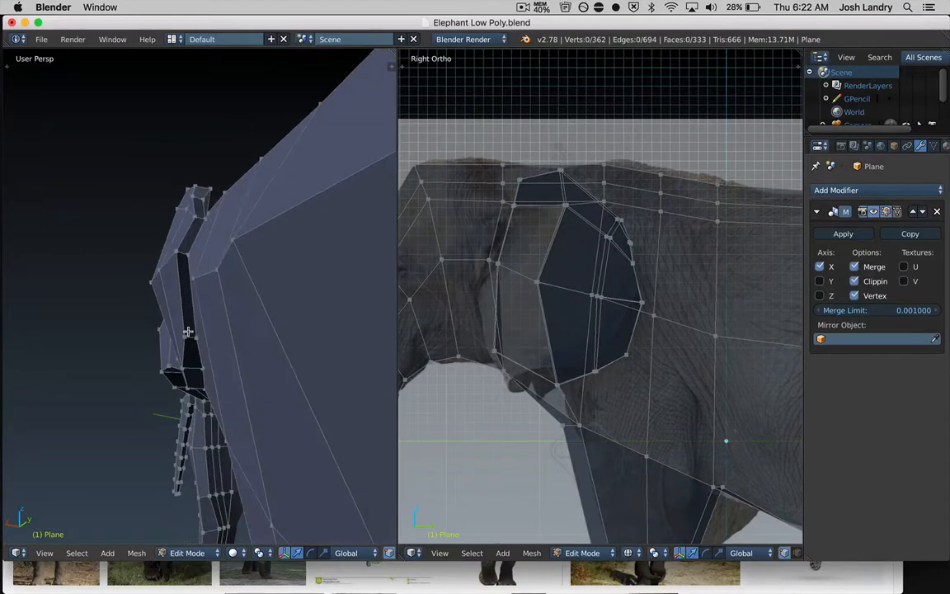
pyautogui.rightClick(185, 335)
pyautogui.moveTo(142, 333); pyautogui.dragTo(139, 333)
# - Move the lower front corner vertex and the ear's lowest tip vertex together slightly inward along X, then deselect them
pyautogui.moveTo(170, 268); pyautogui.dragTo(278, 291, button='middle')
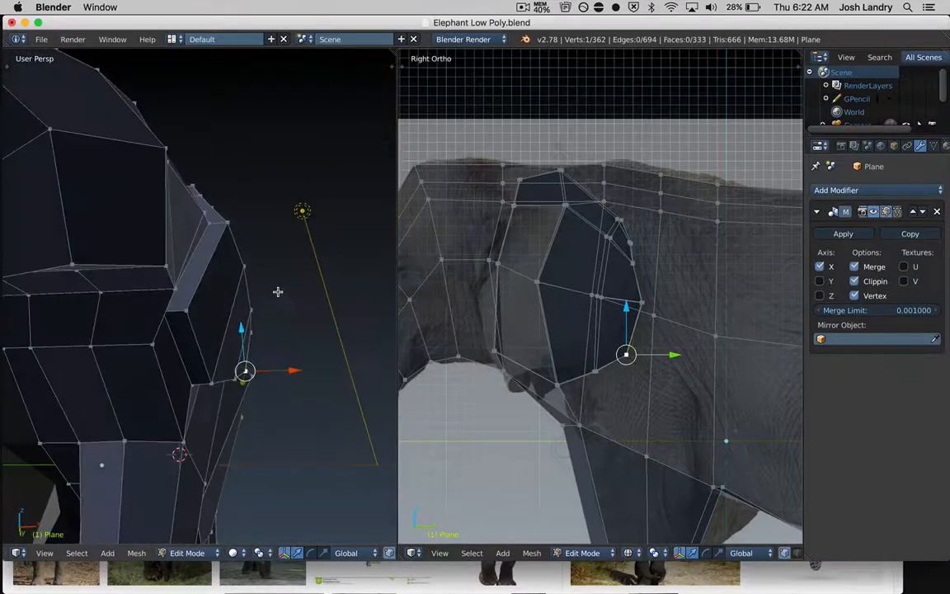
pyautogui.rightClick(183, 321)
pyautogui.moveTo(183, 309); pyautogui.dragTo(183, 293, button='middle')
pyautogui.keyDown('shift'); pyautogui.rightClick(193, 319); pyautogui.keyUp('shift')
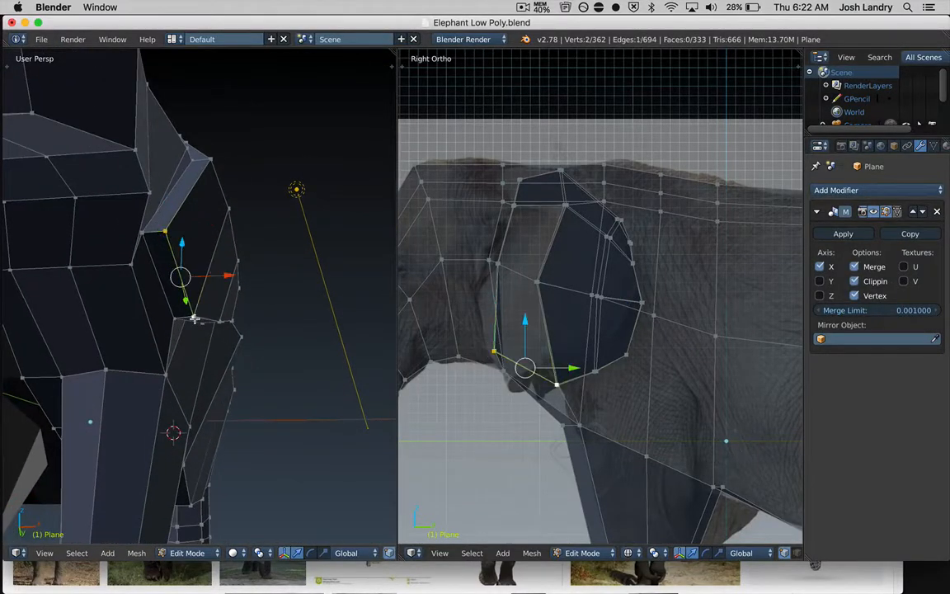
pyautogui.moveTo(232, 275); pyautogui.dragTo(224, 279)
pyautogui.moveTo(227, 244); pyautogui.dragTo(261, 245, button='middle')
pyautogui.press('a')
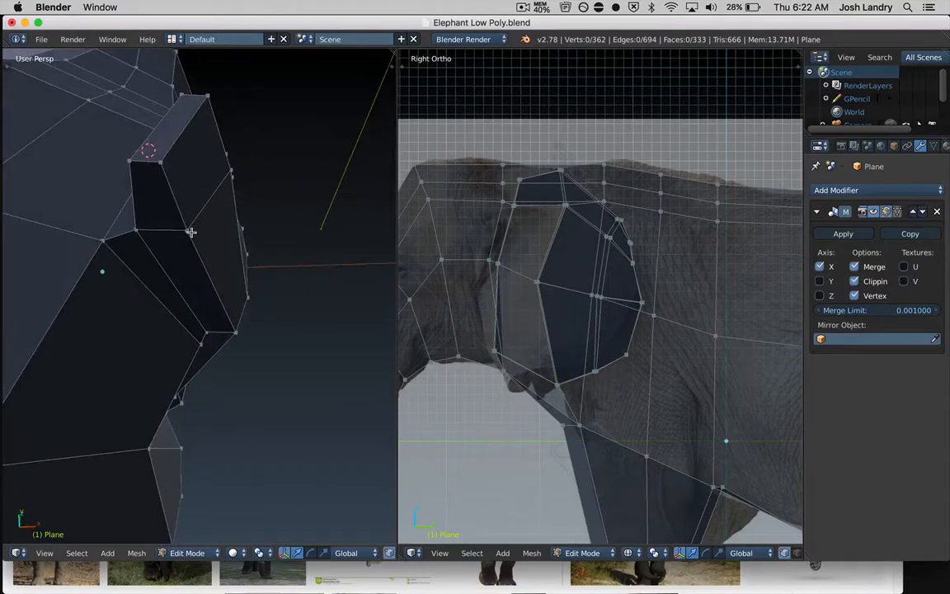
# - Pull the upper front-edge vertex of the ear a little further outward along X, leaving nothing selected
pyautogui.rightClick(189, 231)
pyautogui.click(237, 233)
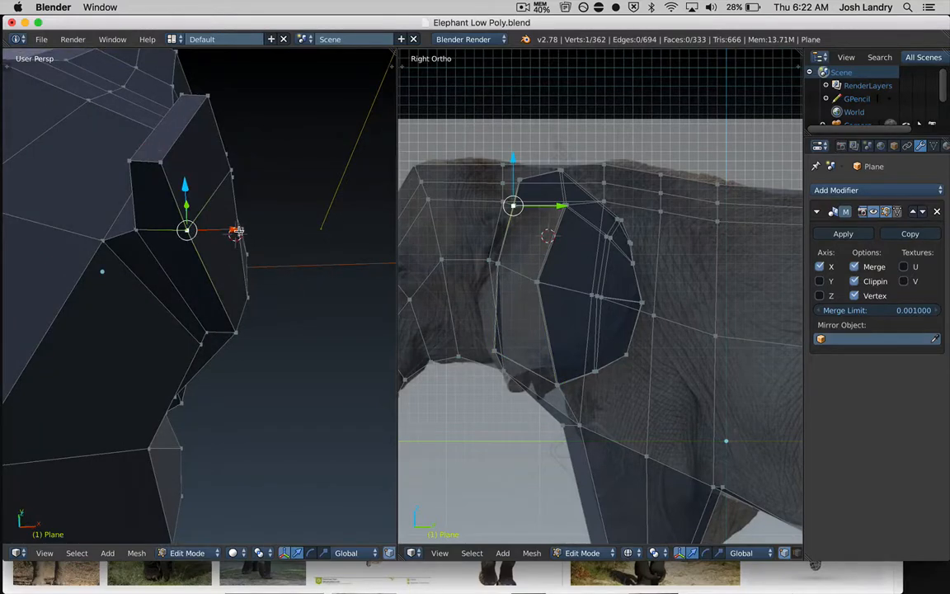
pyautogui.moveTo(237, 232); pyautogui.dragTo(239, 231)
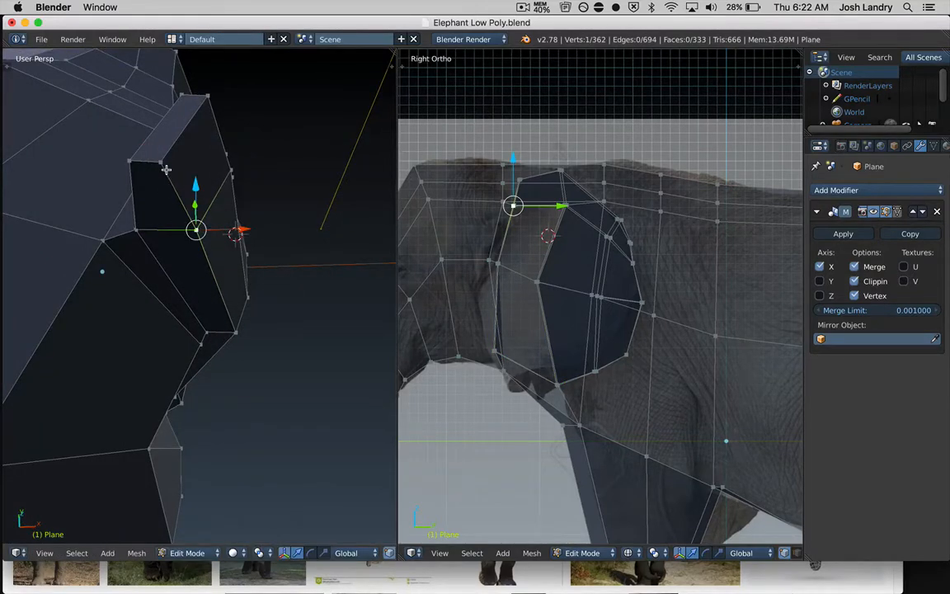
pyautogui.press('a')
pyautogui.scroll(-2, 260, 288)
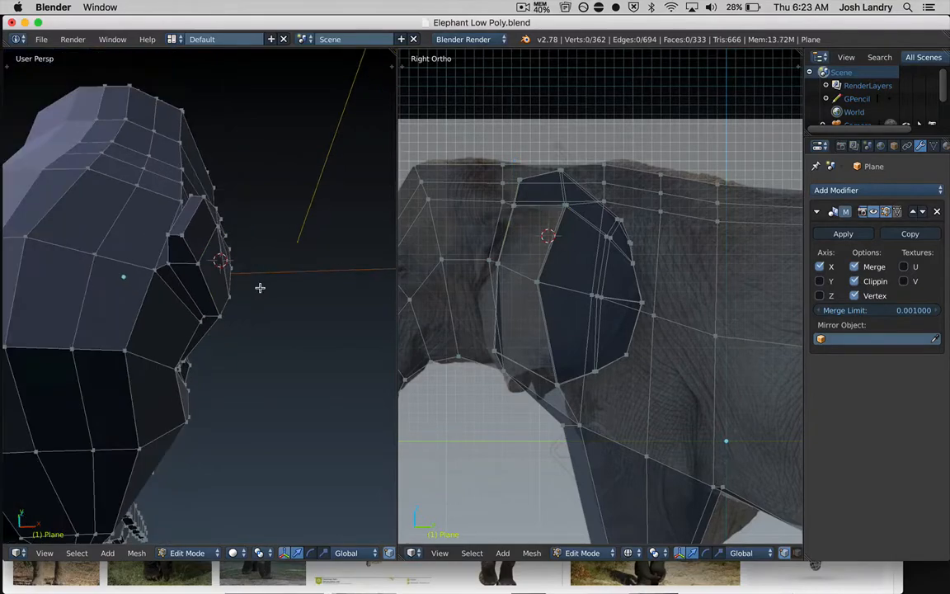
# - Switch to Chrome and examine an enlarged front-view elephant photo for the shape of the ears
pyautogui.press('super+Tab')
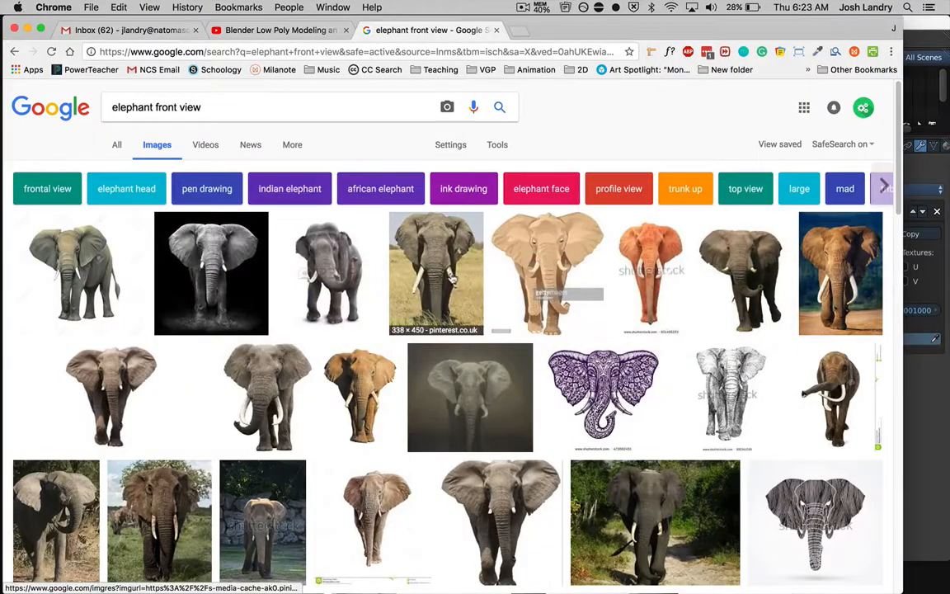
pyautogui.moveTo(450, 272)
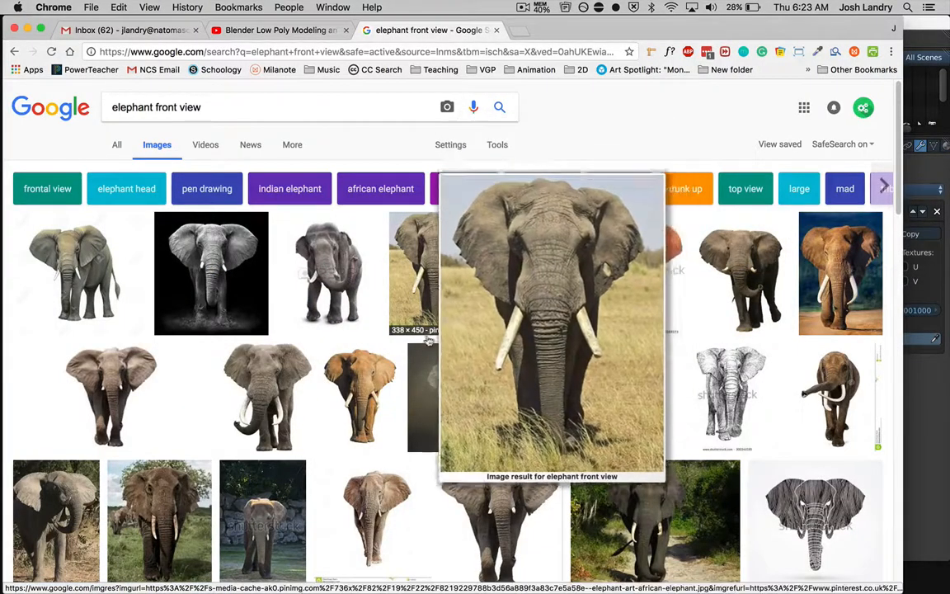
pyautogui.scroll(-1, 371, 272)
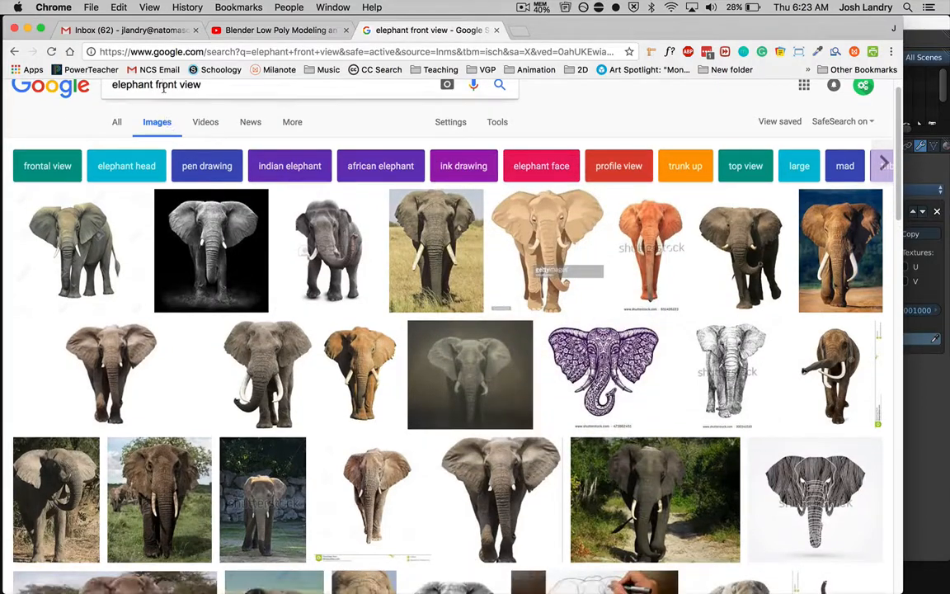
# - Search Google Images for "elephant side view" and enlarge the third photo to examine the ear's outline
pyautogui.write('side')
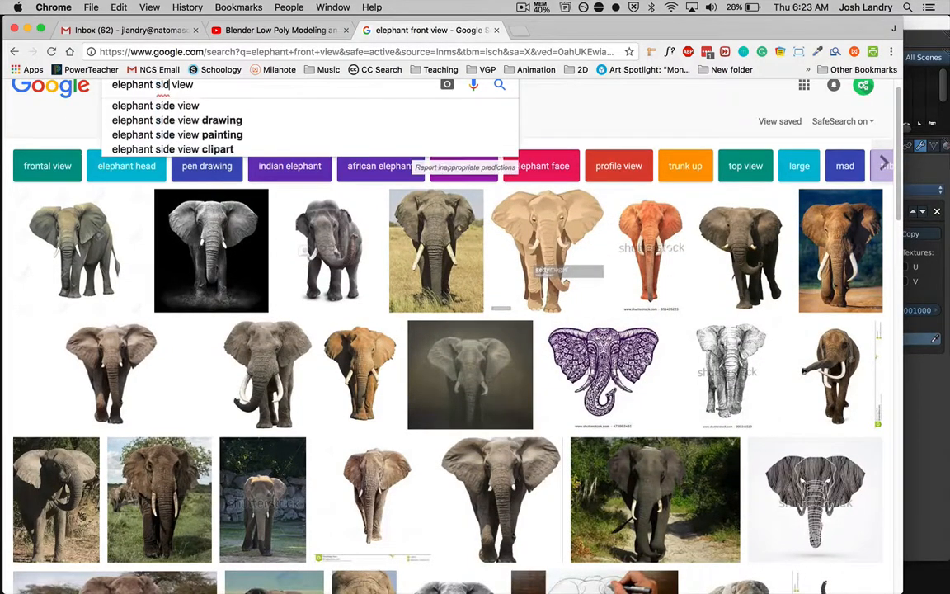
pyautogui.press('Return')
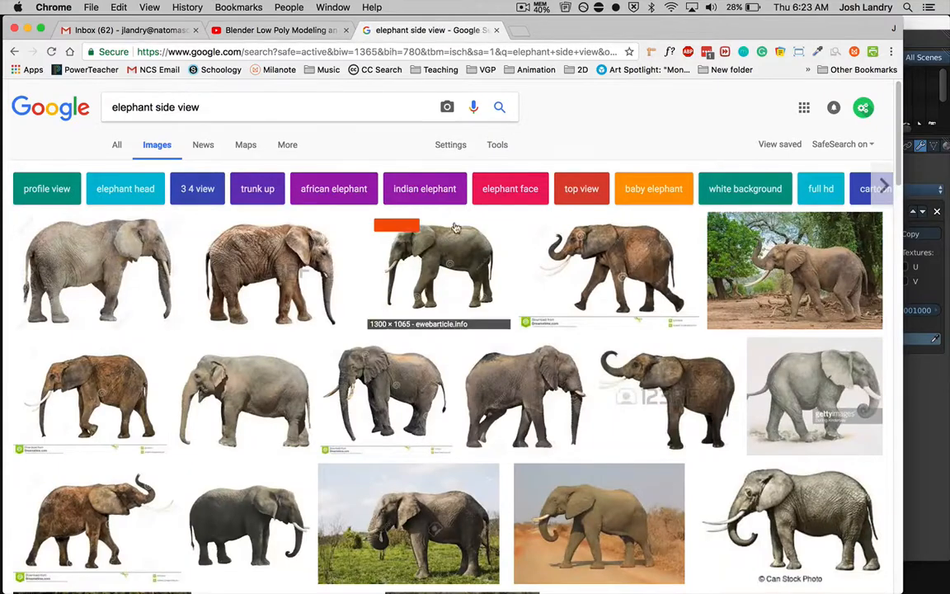
pyautogui.click(446, 256)
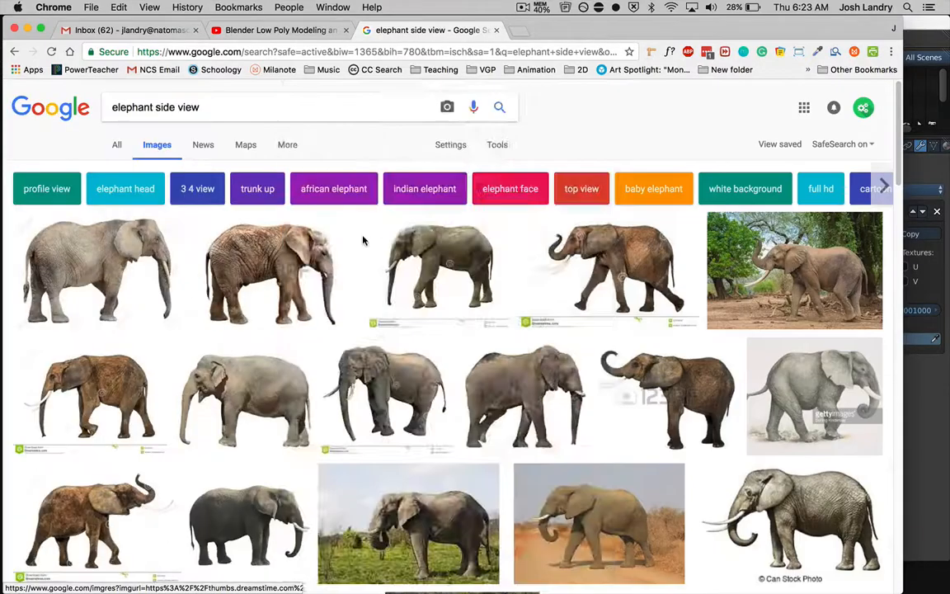
pyautogui.moveTo(405, 256)
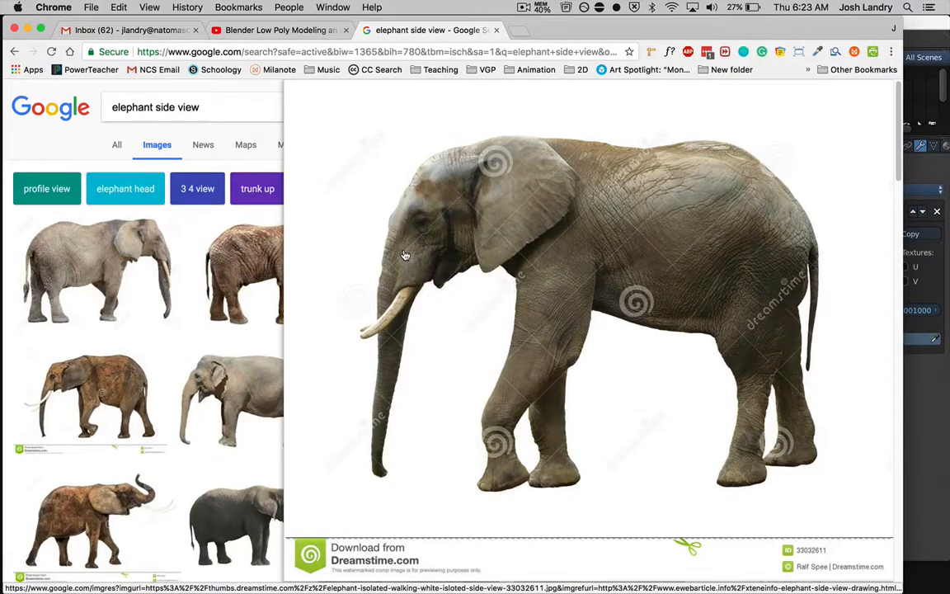
pyautogui.hscroll(5, 405, 255)
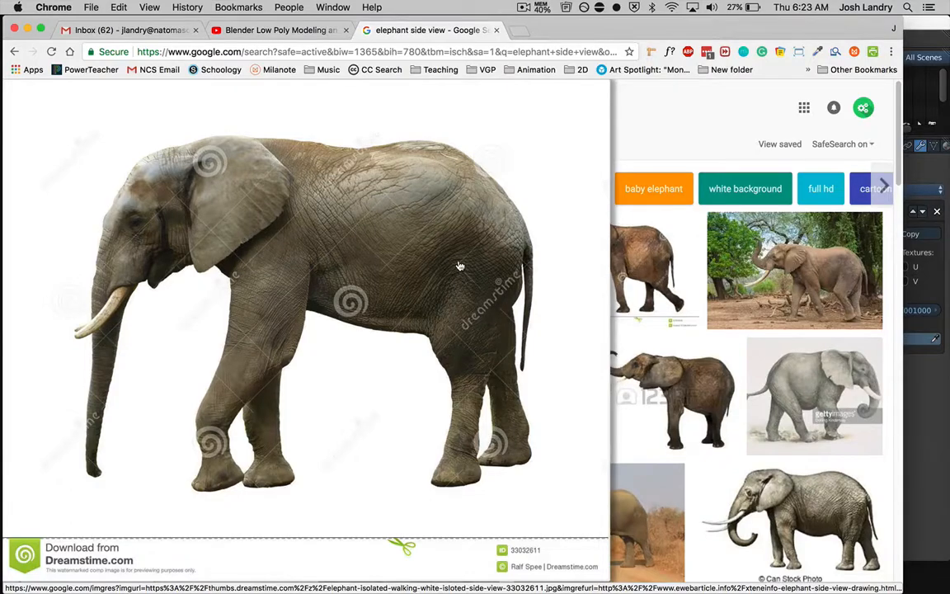
# - Return to Blender, frame the ear in both viewports and widen the perspective viewport to take up most of the workspace
pyautogui.press('super+Tab')
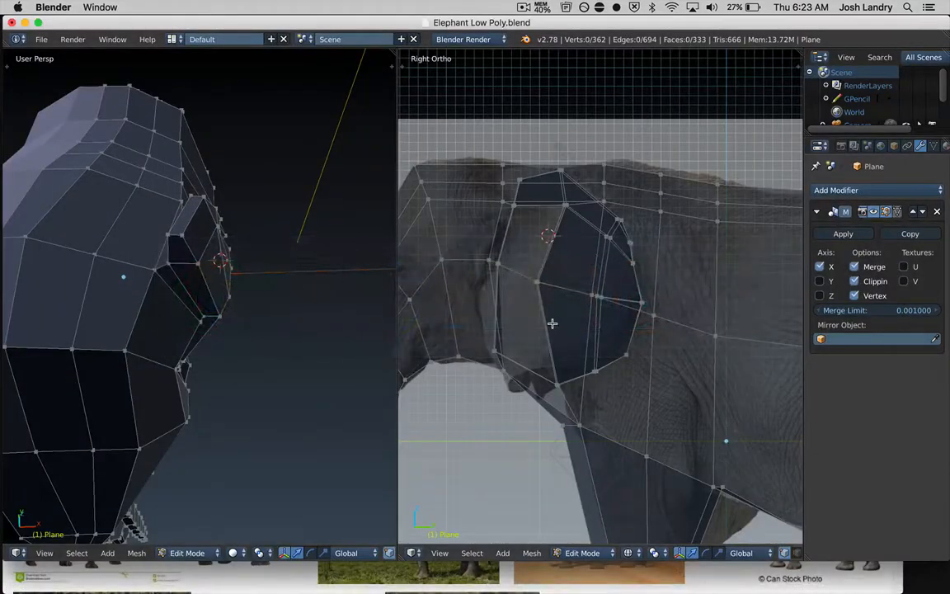
pyautogui.scroll(3, 553, 320)
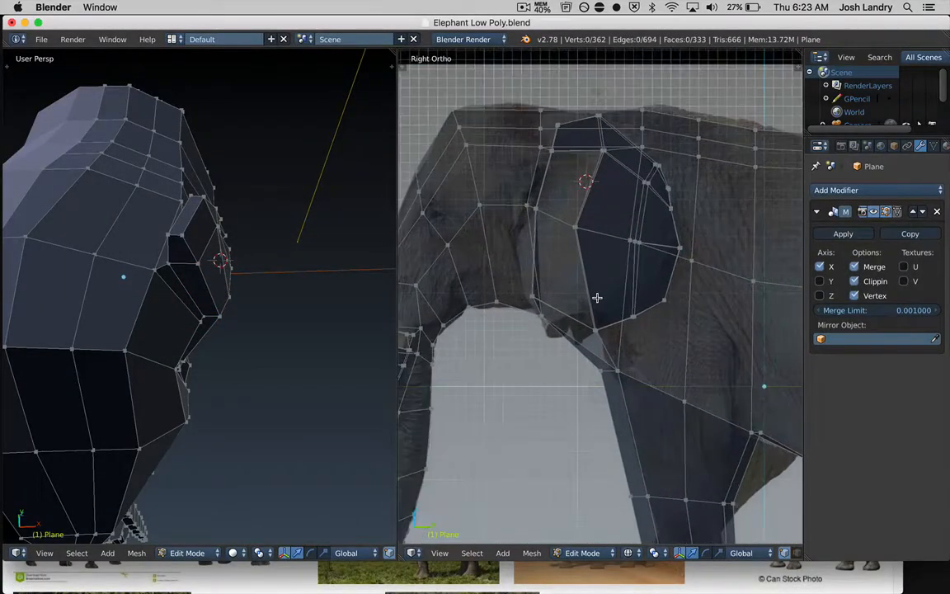
pyautogui.scroll(1, 600, 296)
pyautogui.keyDown('shift'); pyautogui.moveTo(639, 280); pyautogui.dragTo(634, 286, button='middle'); pyautogui.keyUp('shift')
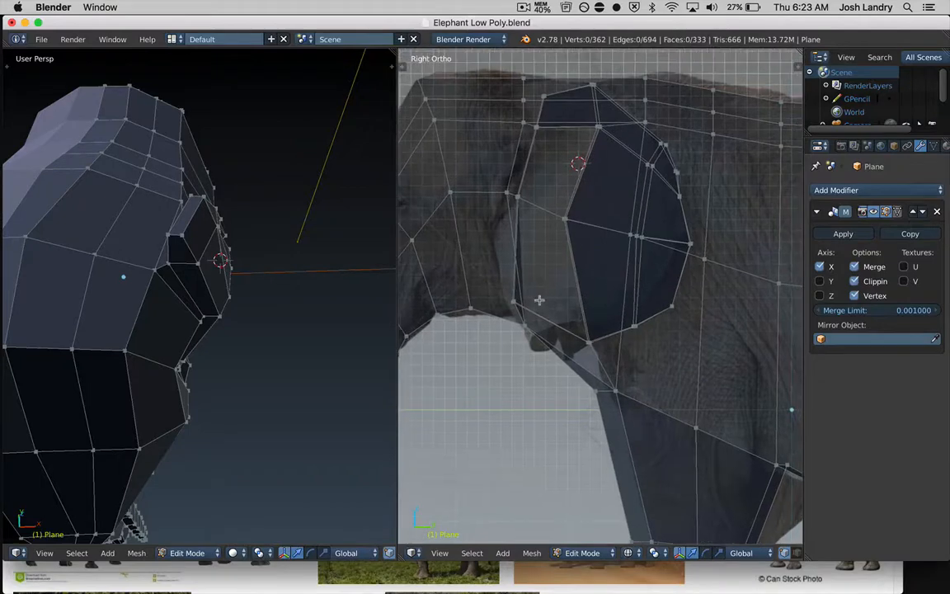
pyautogui.moveTo(298, 326); pyautogui.dragTo(260, 333, button='middle')
pyautogui.scroll(1, 174, 303)
pyautogui.scroll(2, 175, 304)
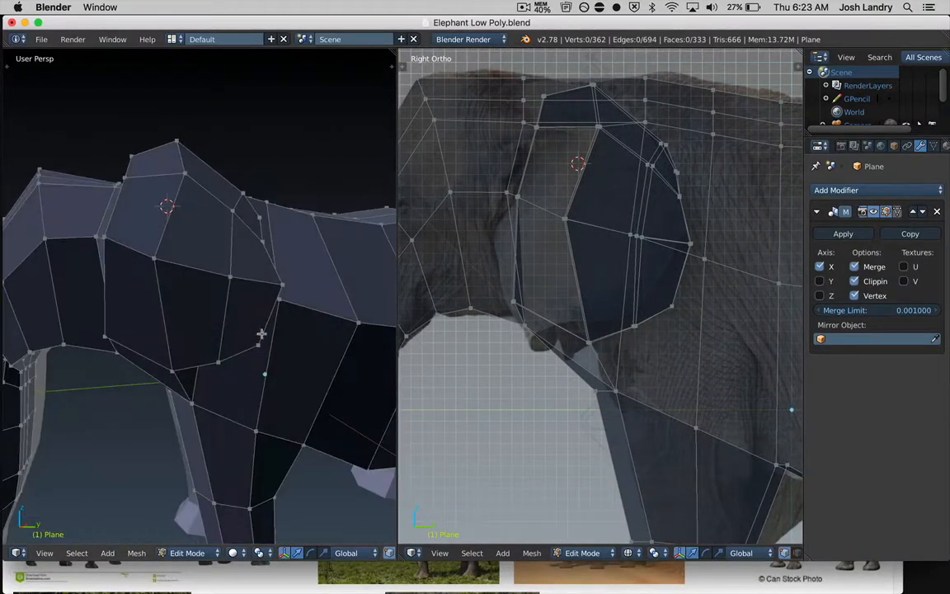
pyautogui.moveTo(401, 326); pyautogui.dragTo(565, 326)
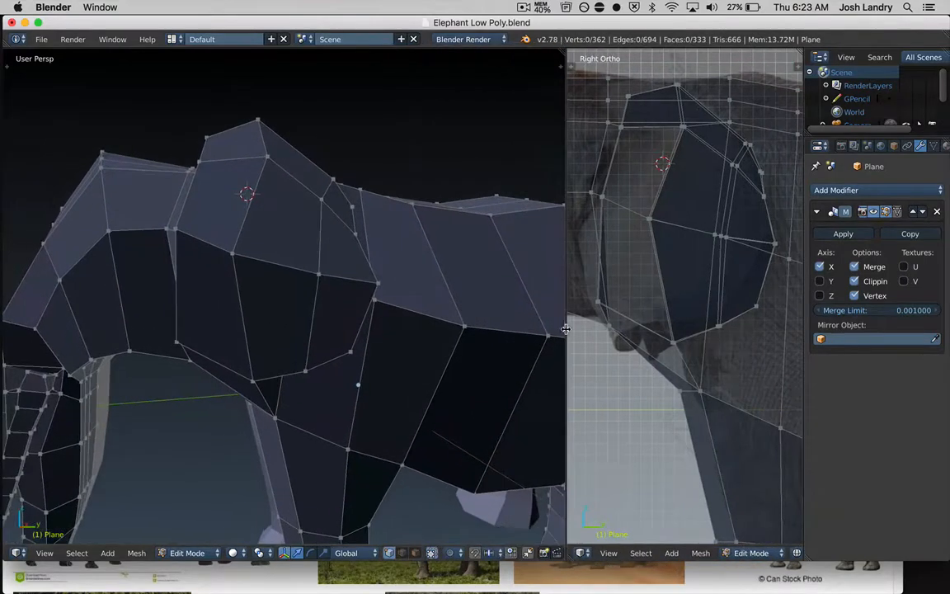
# - Set the stroke color of the Grease Pencil palette color to bright blue so annotations stand out against the dark background
pyautogui.scroll(-3, 470, 338)
pyautogui.press('n')
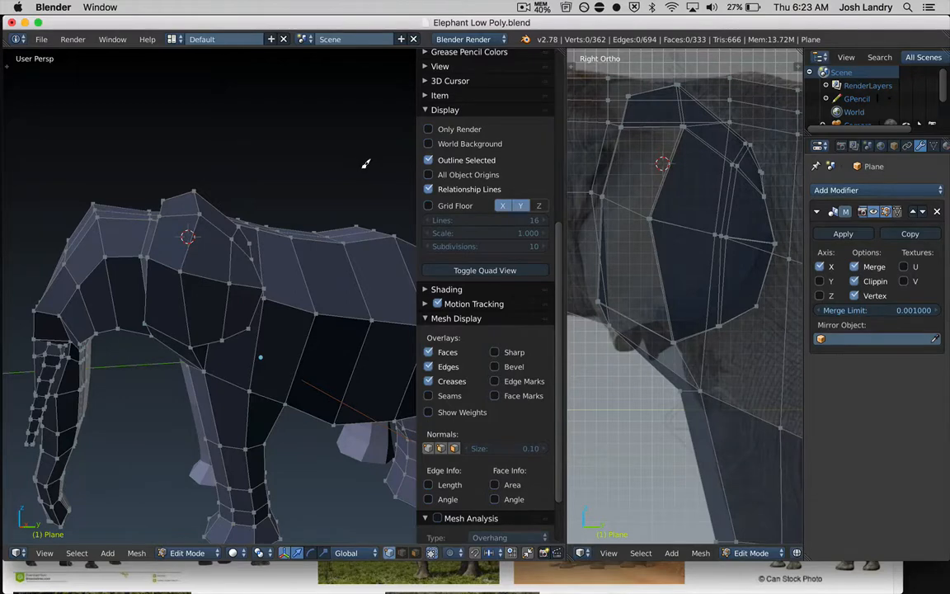
pyautogui.scroll(-3, 471, 325)
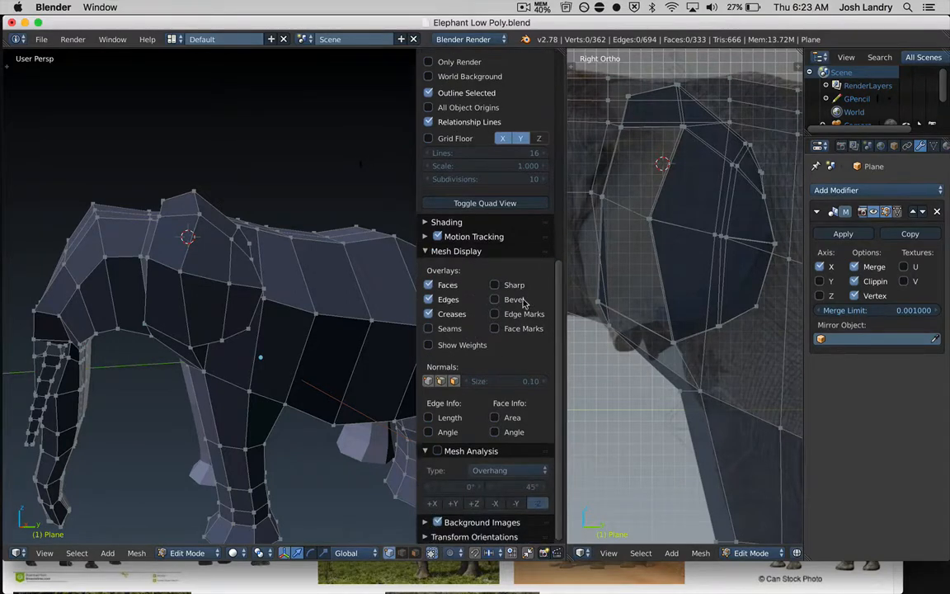
pyautogui.scroll(10, 522, 303)
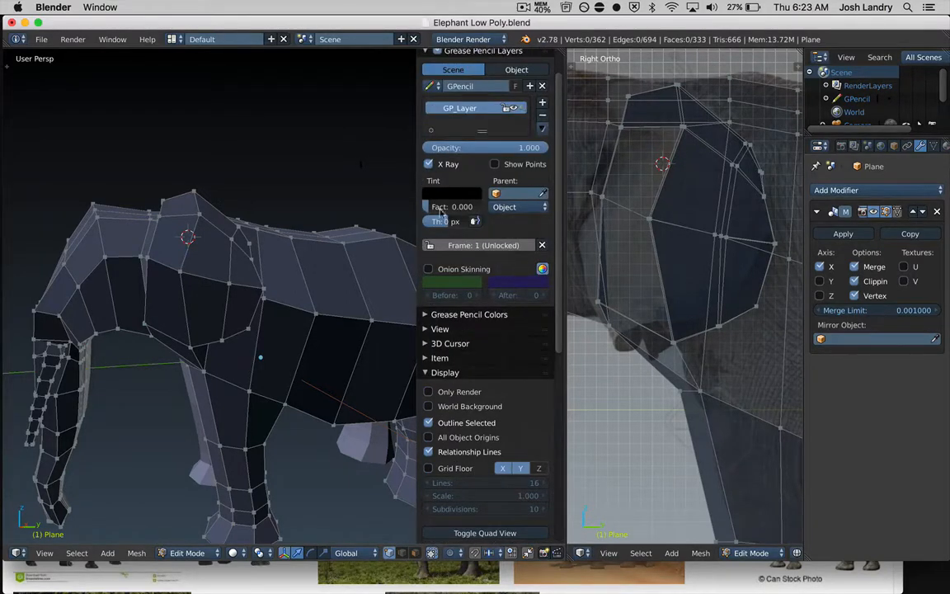
pyautogui.click(431, 314)
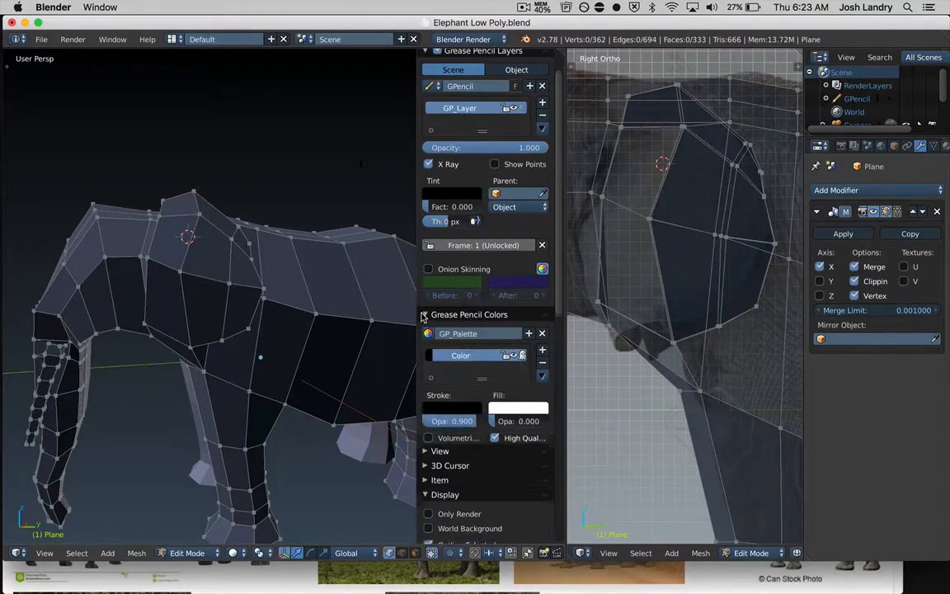
pyautogui.click(446, 407)
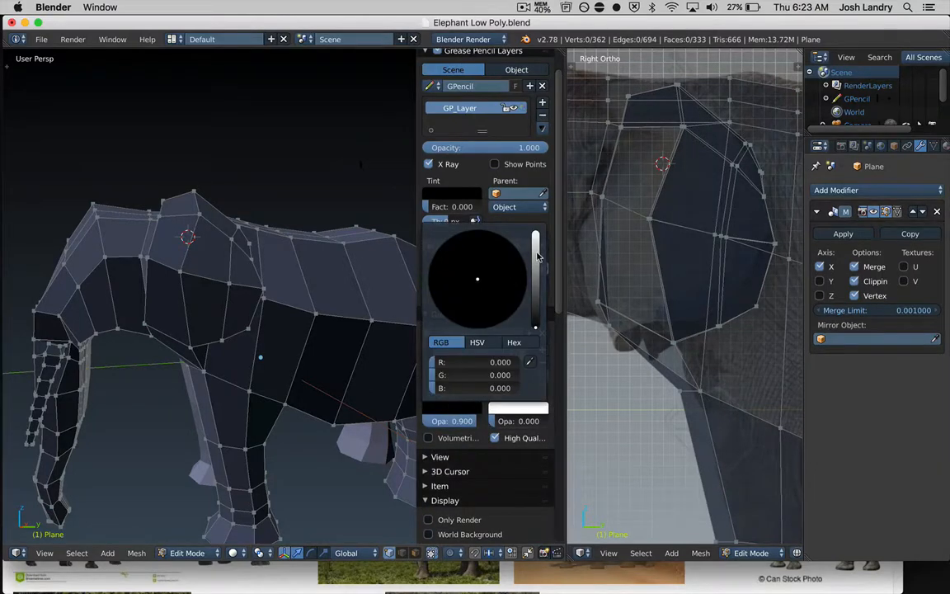
pyautogui.moveTo(536, 257)
pyautogui.mouseDown()
pyautogui.moveTo(538, 235)
pyautogui.moveTo(494, 232)
pyautogui.mouseUp()
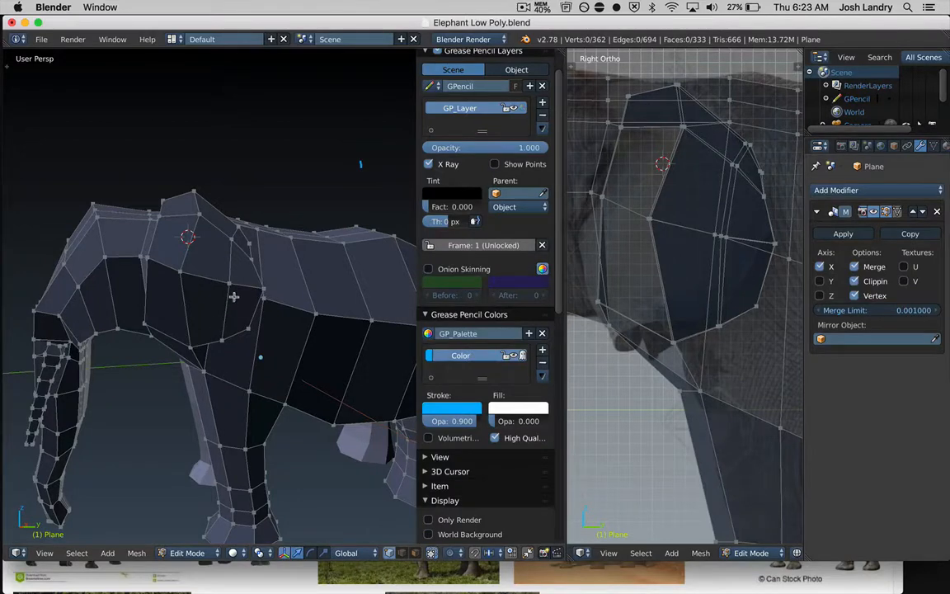
pyautogui.moveTo(234, 287); pyautogui.dragTo(216, 311, button='middle')
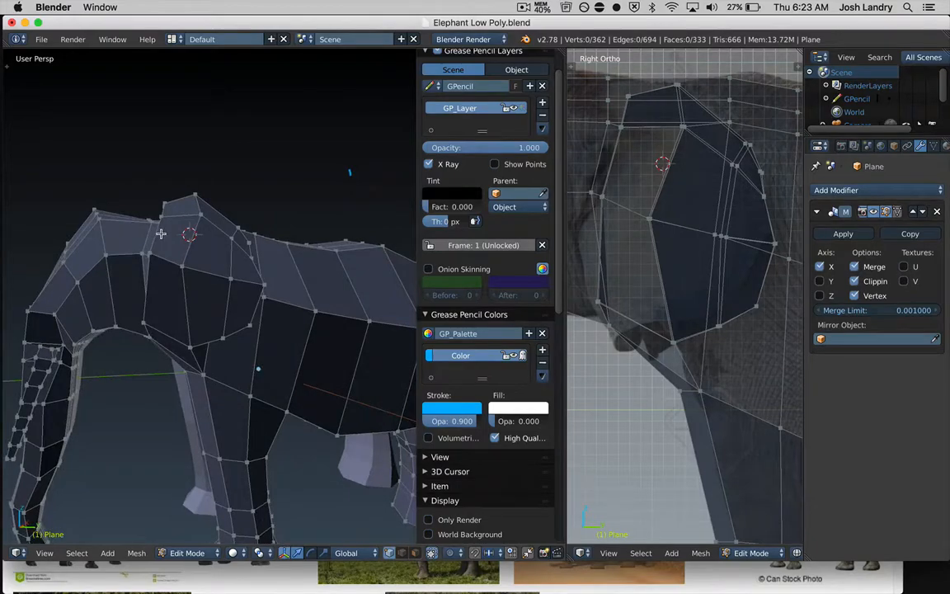
# - Switch to Chrome and enlarge the third side-view elephant photo again to check how the ear tapers
pyautogui.press('super+Tab')
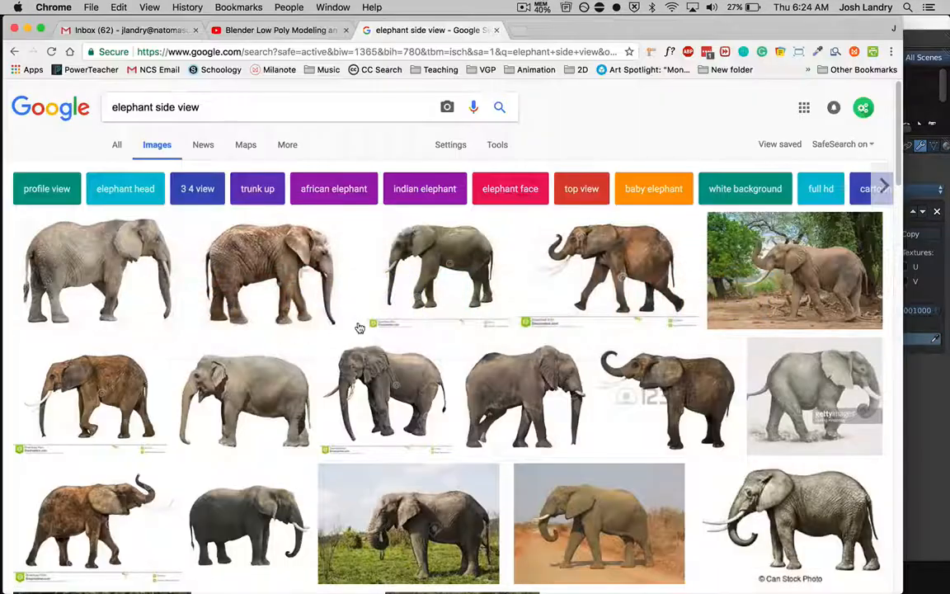
pyautogui.click(426, 278)
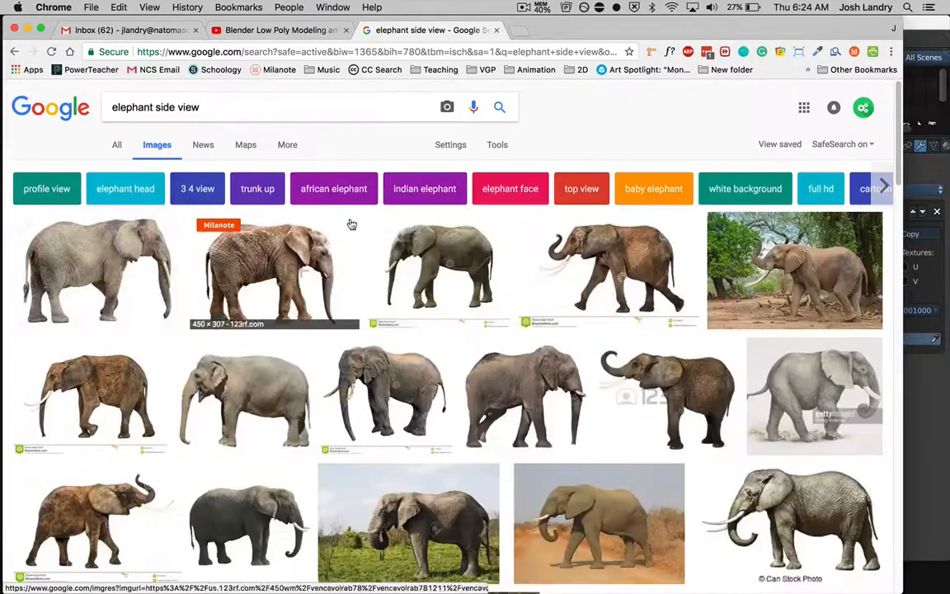
pyautogui.click(389, 240)
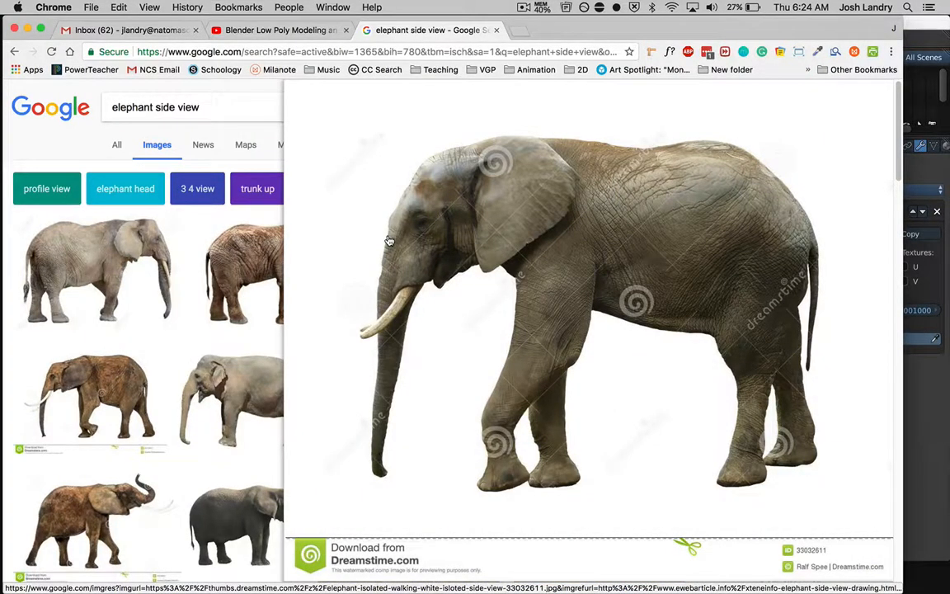
# - Return to Blender, sketch a closed Grease Pencil outline of the intended ear shape over the model's ear, and hide the properties sidebar
pyautogui.press('super+Tab')
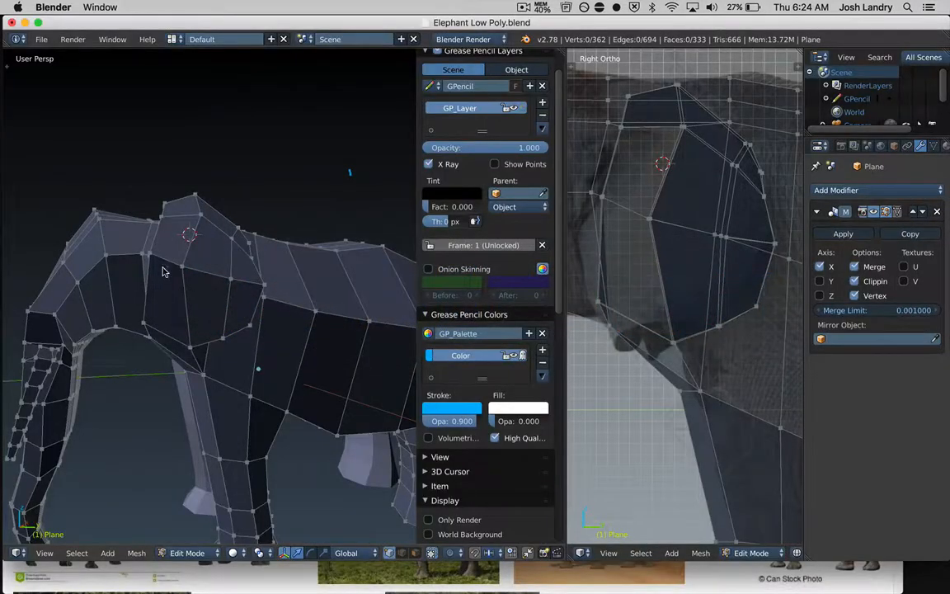
pyautogui.moveTo(164, 217)
pyautogui.mouseDown()
pyautogui.moveTo(162, 343)
pyautogui.moveTo(193, 349)
pyautogui.mouseUp()
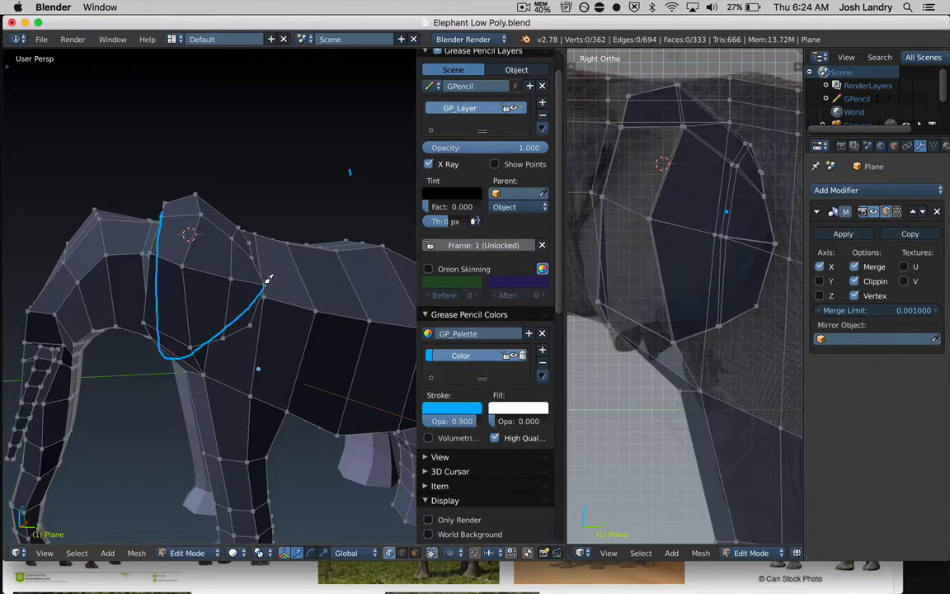
pyautogui.moveTo(263, 265)
pyautogui.mouseDown()
pyautogui.moveTo(206, 198)
pyautogui.moveTo(158, 218)
pyautogui.mouseUp()
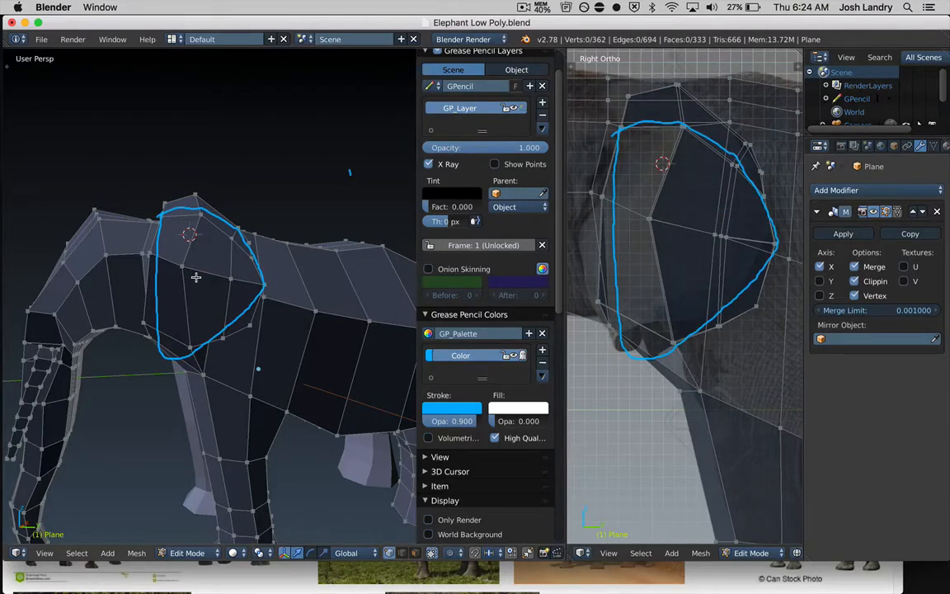
pyautogui.press('n')
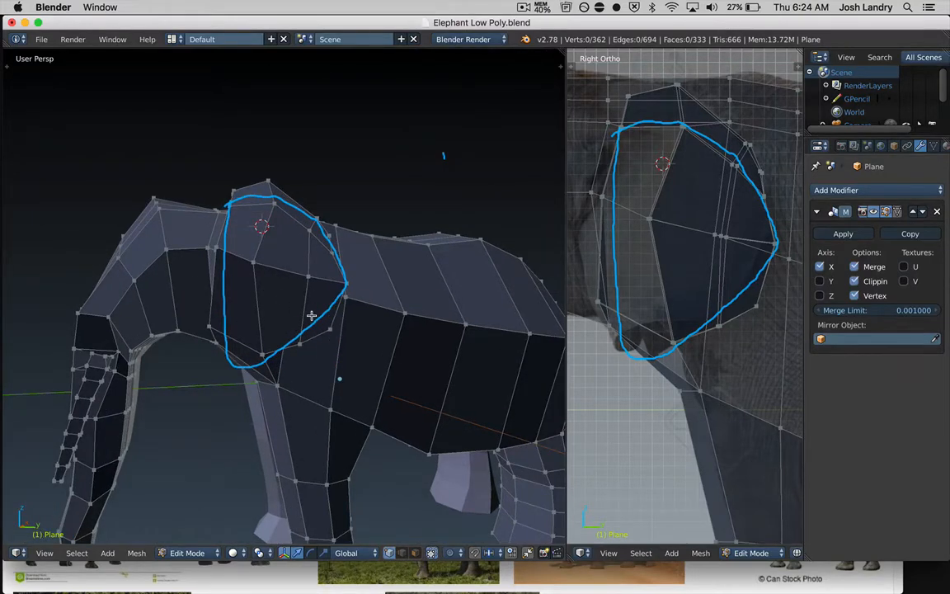
pyautogui.moveTo(327, 298)
pyautogui.mouseDown(button='right')
pyautogui.moveTo(255, 158)
pyautogui.moveTo(219, 334)
pyautogui.moveTo(442, 180)
pyautogui.moveTo(352, 281)
pyautogui.mouseUp(button='right')
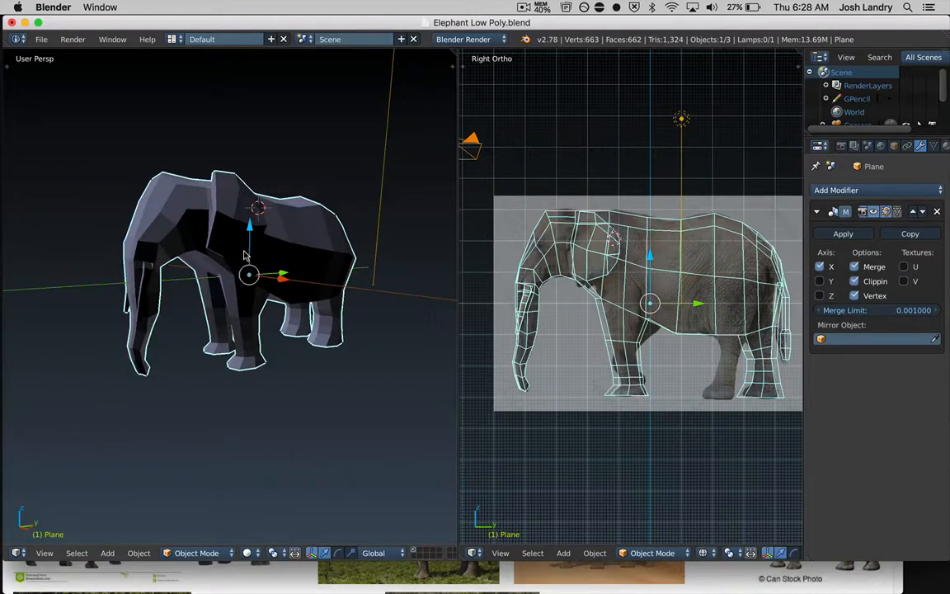
pyautogui.moveTo(244, 256); pyautogui.dragTo(273, 344, button='middle')
pyautogui.scroll(2, 231, 252)
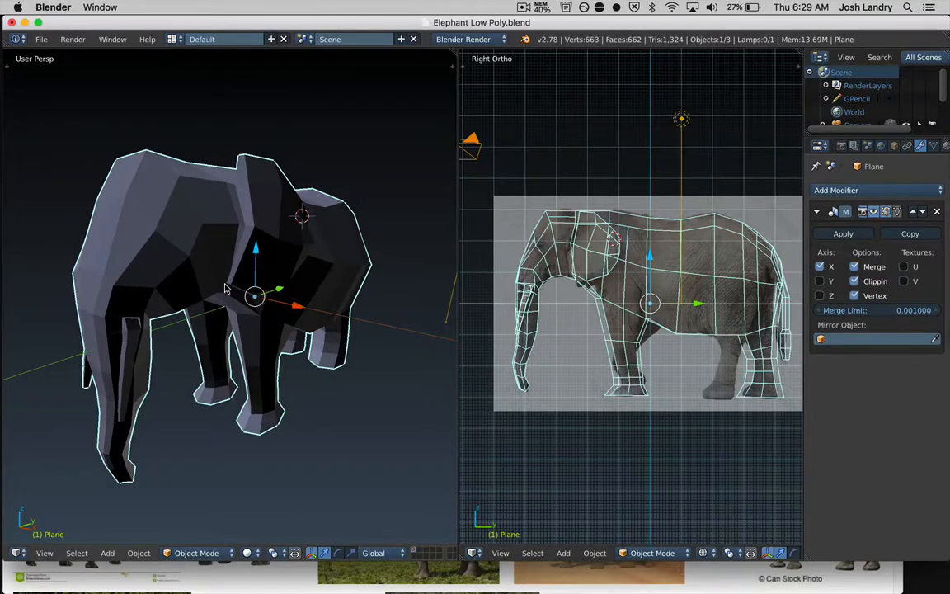
pyautogui.moveTo(180, 277); pyautogui.dragTo(125, 294, button='middle')
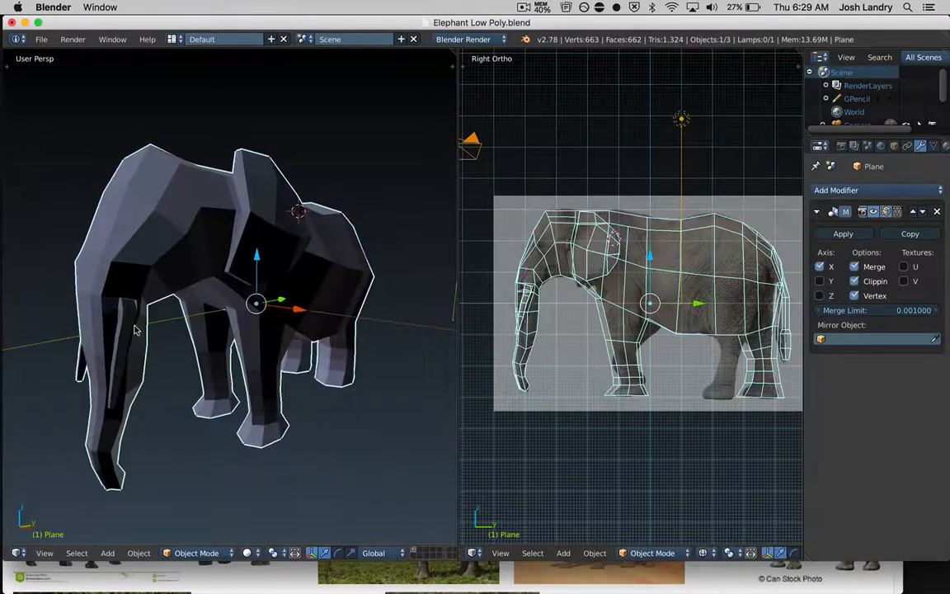
pyautogui.moveTo(167, 246); pyautogui.dragTo(235, 354, button='middle')
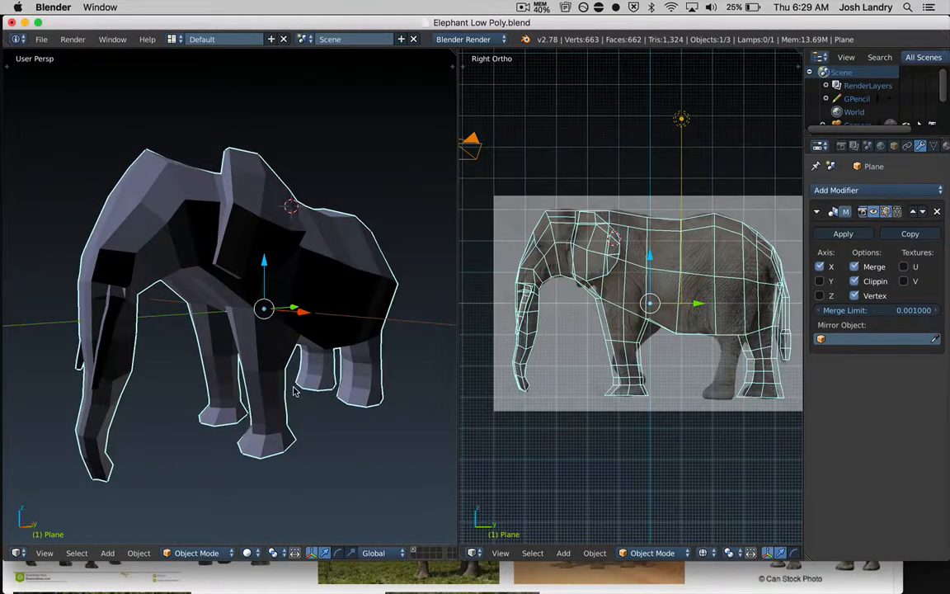